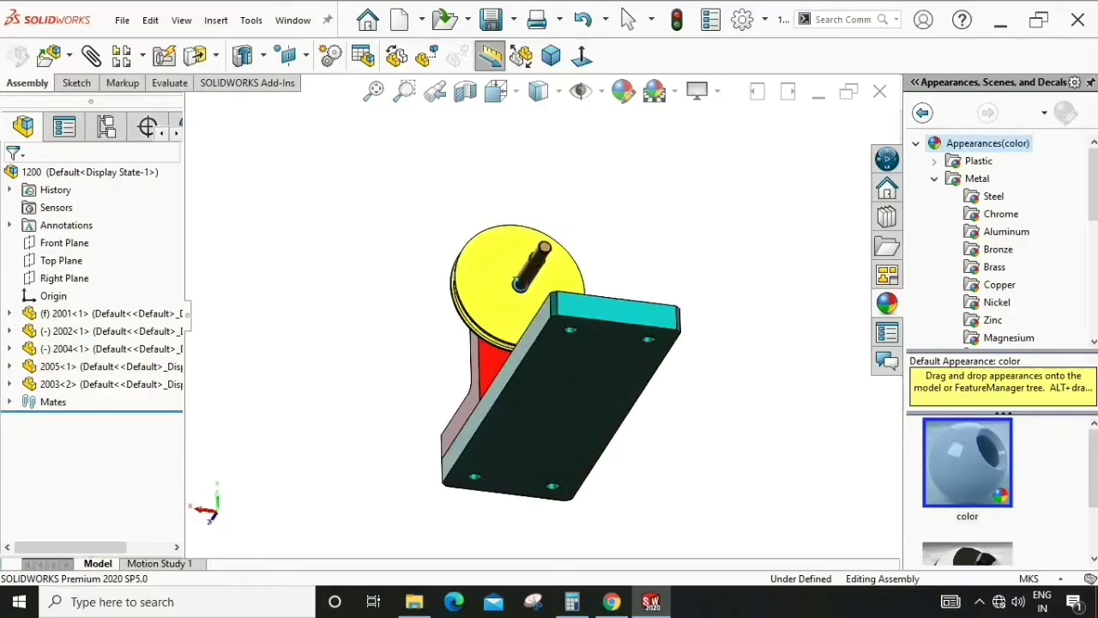
Delete PLANE1 from assembly 1200's FeatureManager tree, confirming the deletion with Yes.
mouse_move(601, 390)
middle_mouse_down()
mouse_move(686, 393)
mouse_move(620, 204)
mouse_move(646, 244)
middle_mouse_up()
key("ctrl+7")
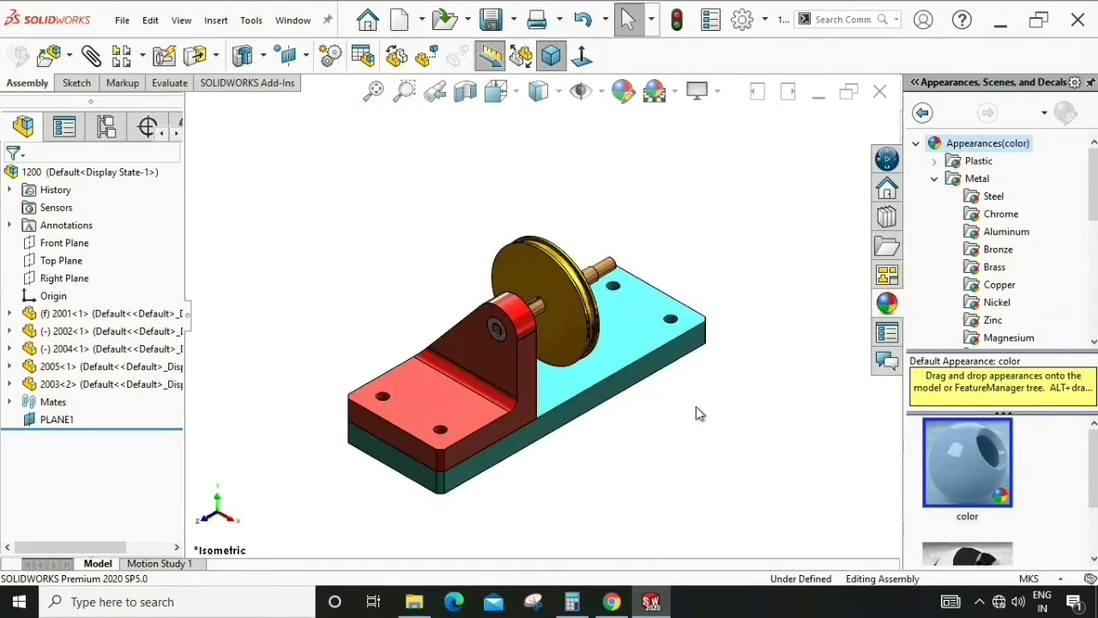
middle_click_drag(704, 394, 592, 383)
left_click(57, 419)
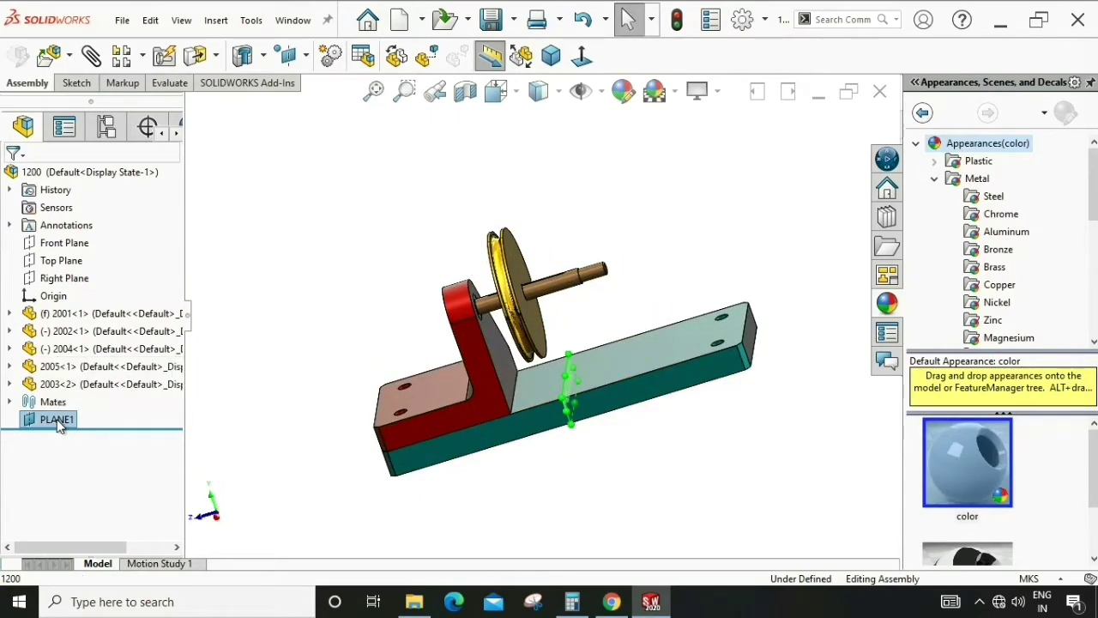
right_click(56, 420)
left_click(91, 411)
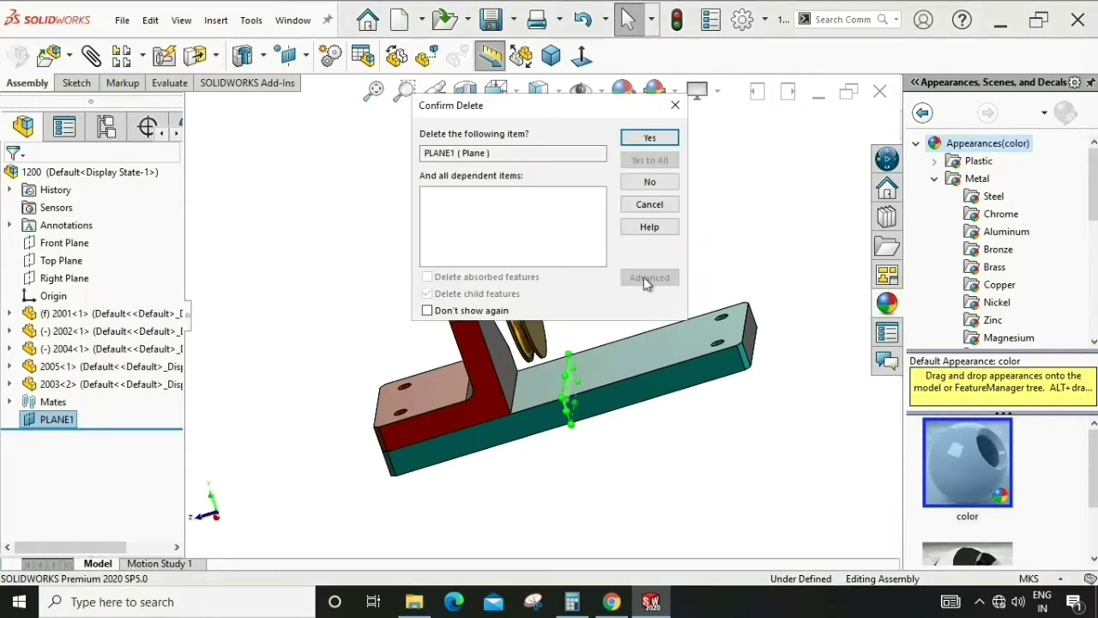
left_click(649, 138)
middle_click_drag(540, 489, 665, 255)
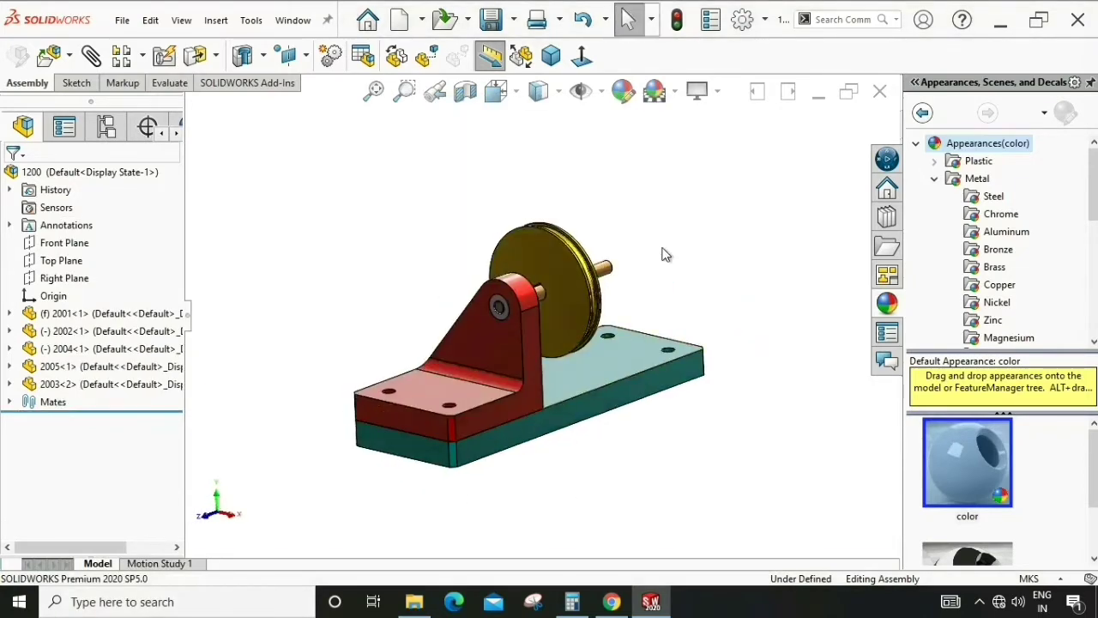
left_click(550, 53)
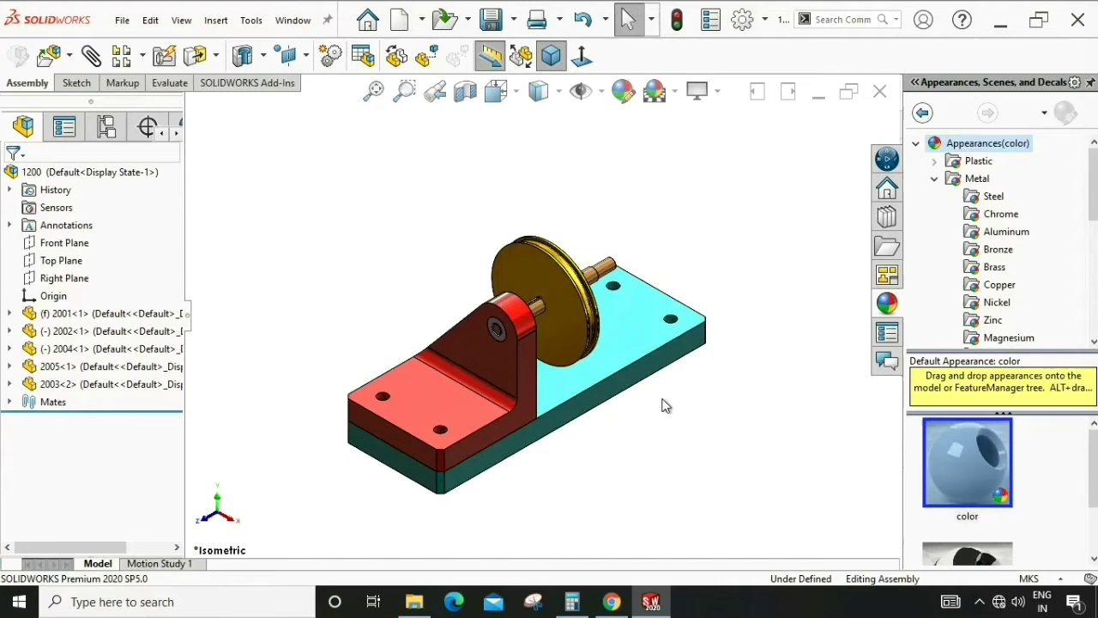
mouse_move(662, 436)
middle_mouse_down()
mouse_move(525, 276)
mouse_move(695, 328)
mouse_move(644, 201)
mouse_move(625, 197)
mouse_move(670, 324)
mouse_move(570, 368)
mouse_move(553, 311)
mouse_move(512, 324)
middle_mouse_up()
scroll(457, 298, "down", 2)
left_click(447, 273)
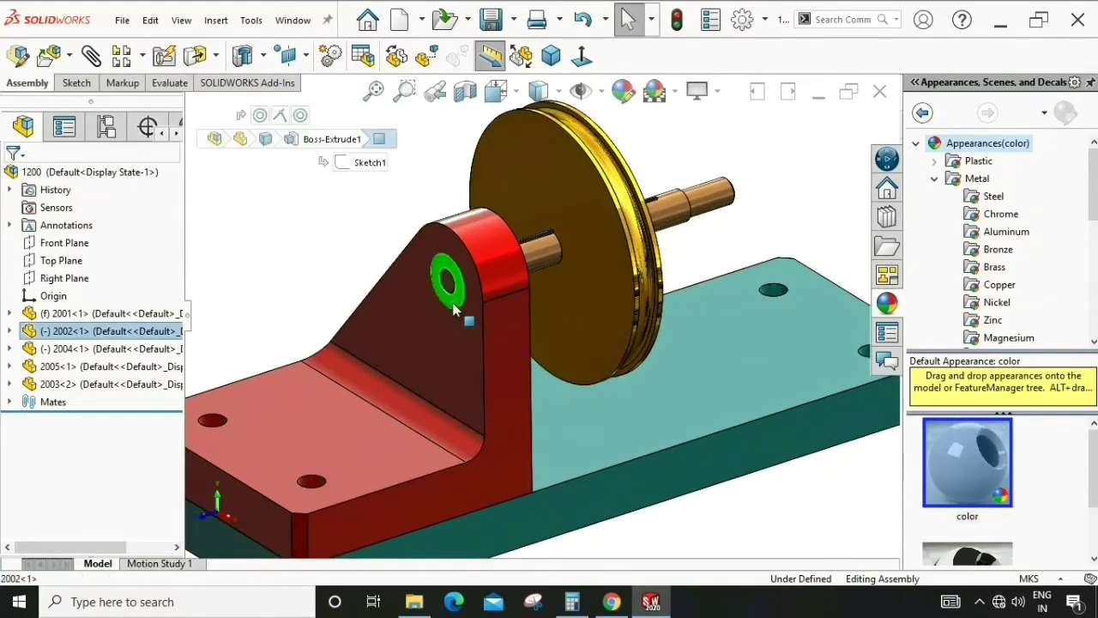
mouse_move(448, 272)
middle_mouse_down()
mouse_move(431, 323)
mouse_move(441, 306)
middle_mouse_up()
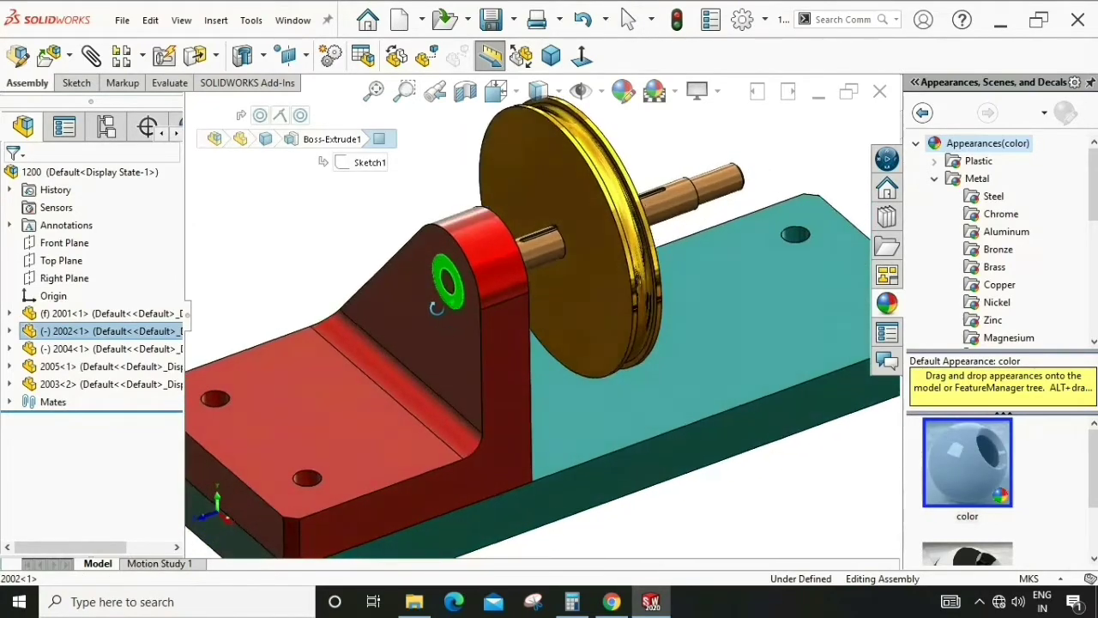
left_click(529, 268)
middle_click_drag(530, 268, 493, 268)
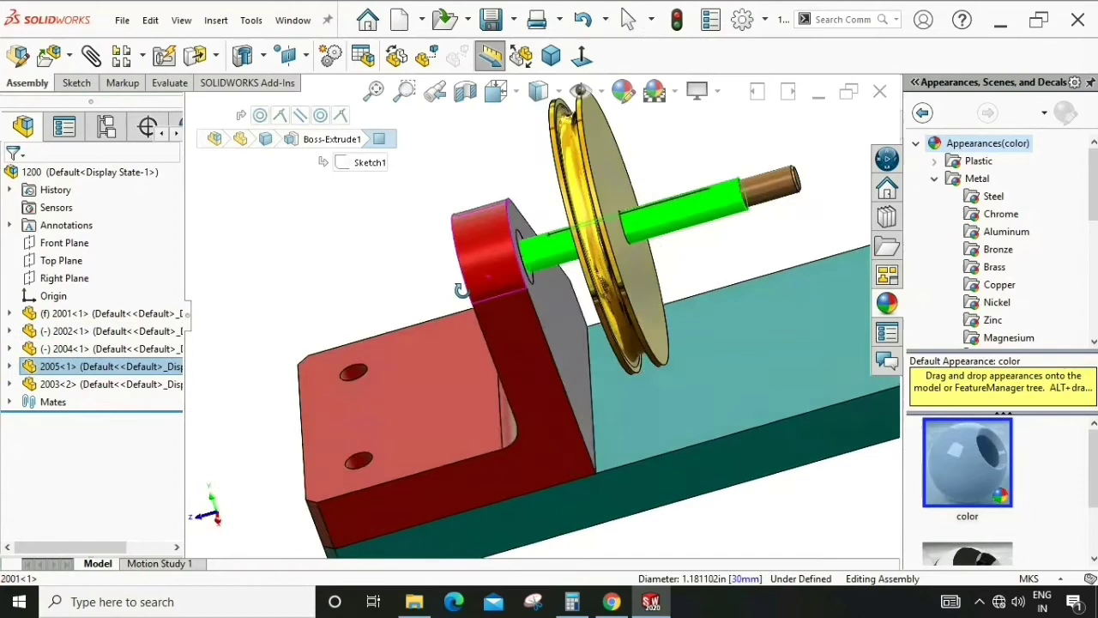
left_click(535, 203)
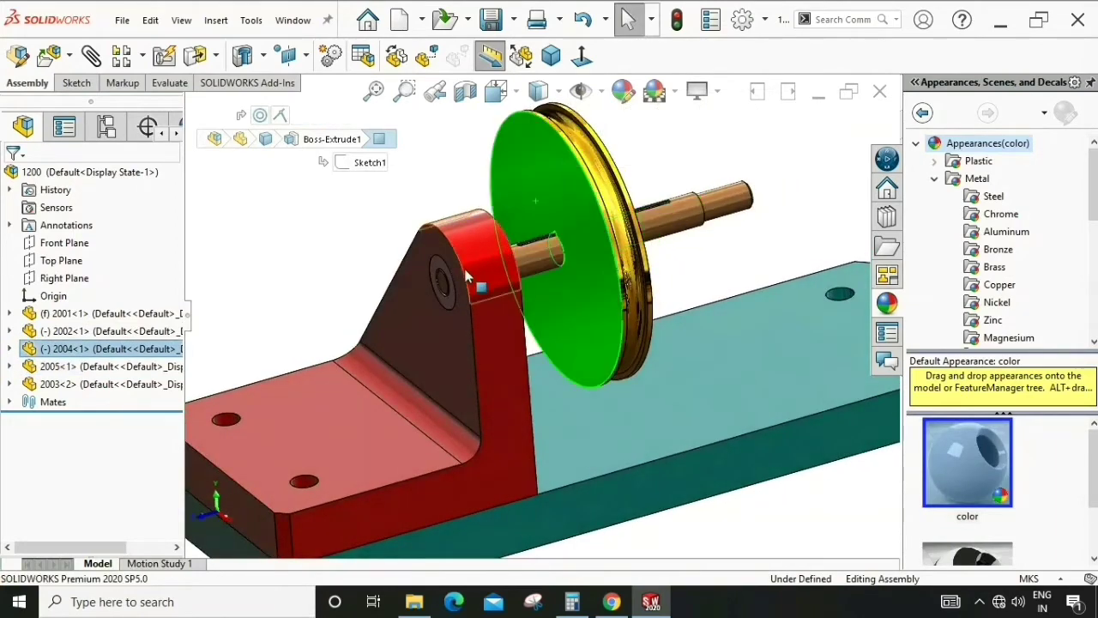
middle_click_drag(535, 203, 469, 316)
left_click(456, 364)
mouse_move(456, 364)
middle_mouse_down()
mouse_move(586, 368)
mouse_move(623, 436)
mouse_move(567, 398)
mouse_move(557, 420)
mouse_move(591, 412)
mouse_move(605, 378)
mouse_move(620, 399)
mouse_move(616, 451)
middle_mouse_up()
left_click(644, 442)
middle_click_drag(508, 410, 568, 362)
left_click(519, 396)
mouse_move(520, 396)
middle_mouse_down()
mouse_move(530, 440)
mouse_move(557, 425)
mouse_move(604, 437)
mouse_move(480, 295)
mouse_move(604, 451)
mouse_move(598, 406)
middle_mouse_up()
left_click(605, 436)
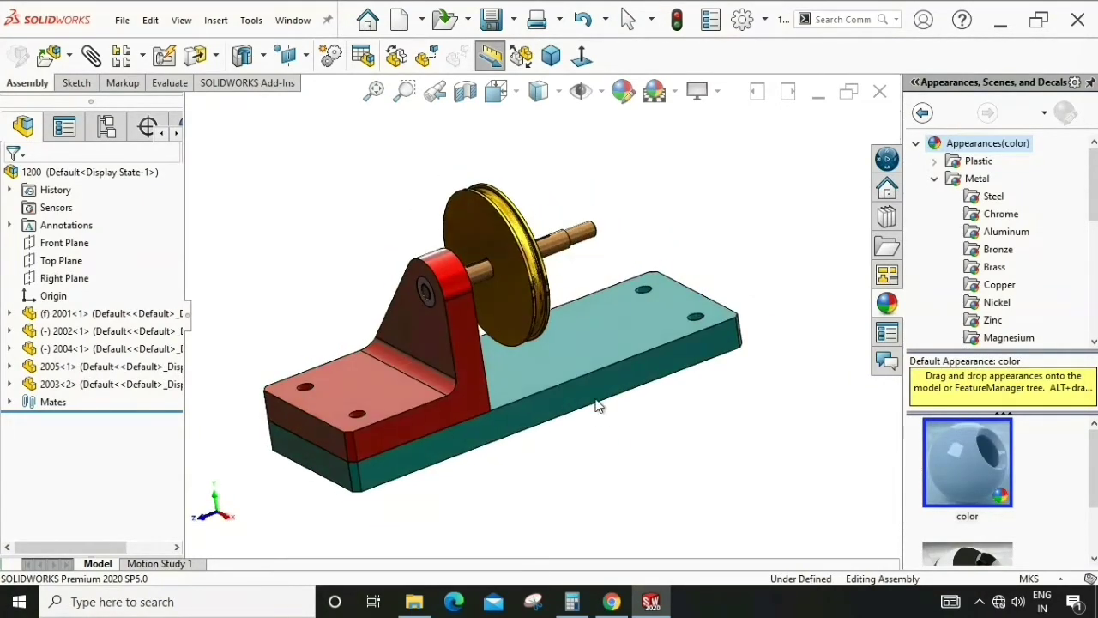
left_click(558, 64)
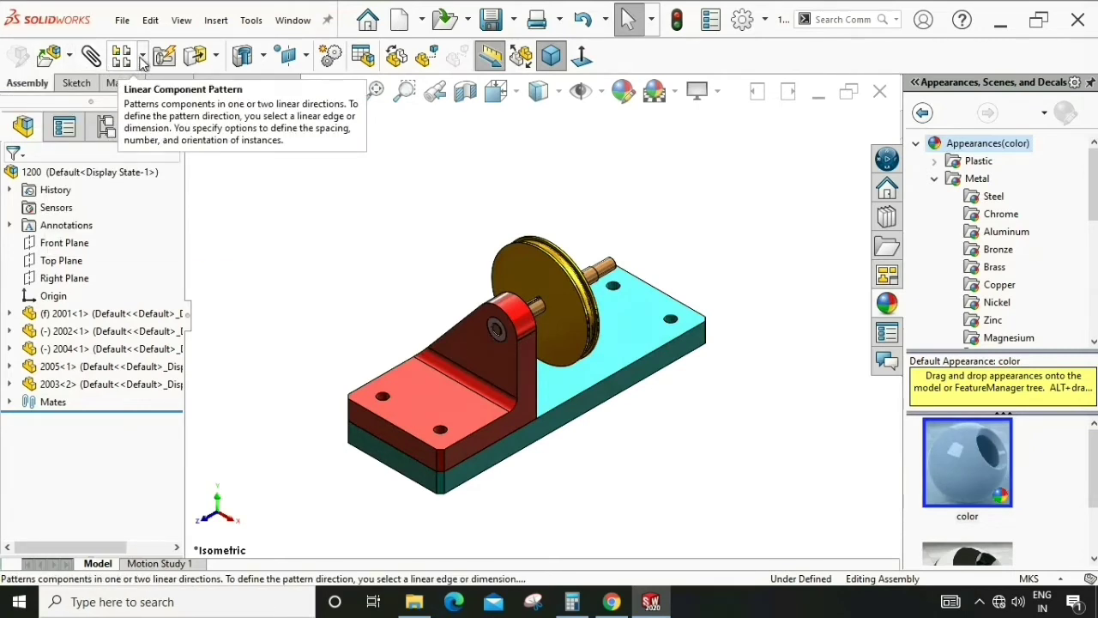
Start Mirror Components with the Front plane of 2005<1> as the mirror plane.
left_click(143, 57)
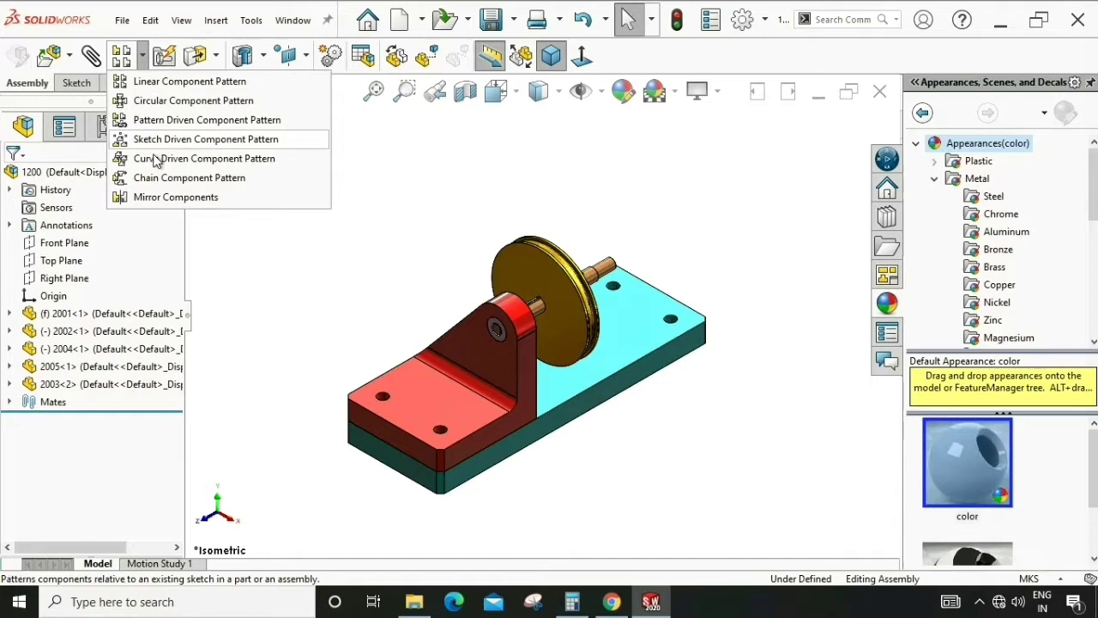
left_click(153, 198)
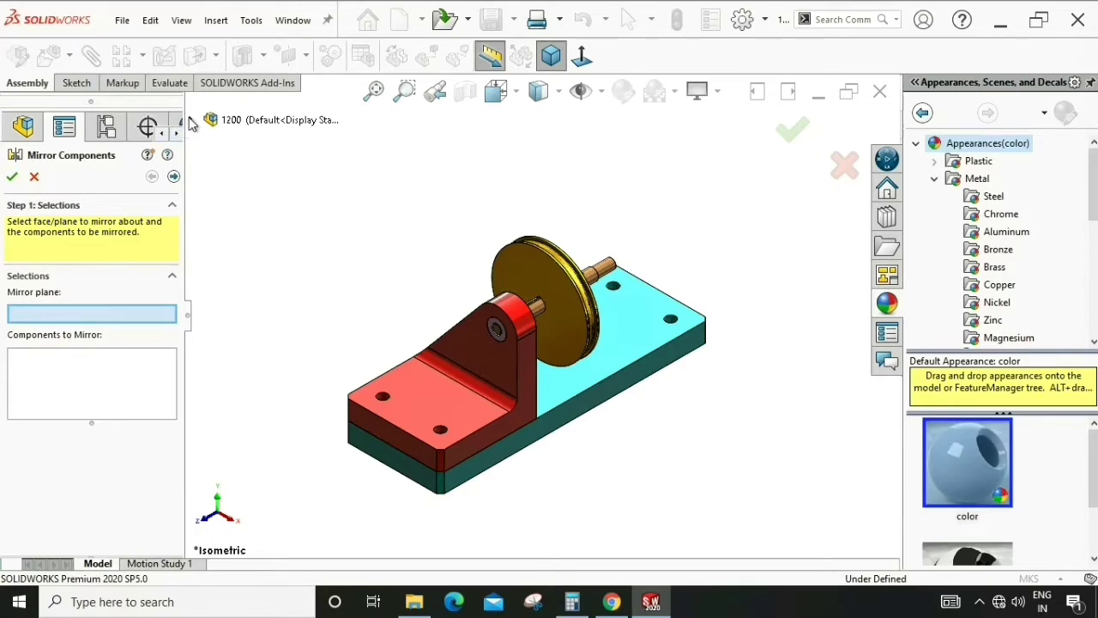
middle_click_drag(434, 241, 331, 232)
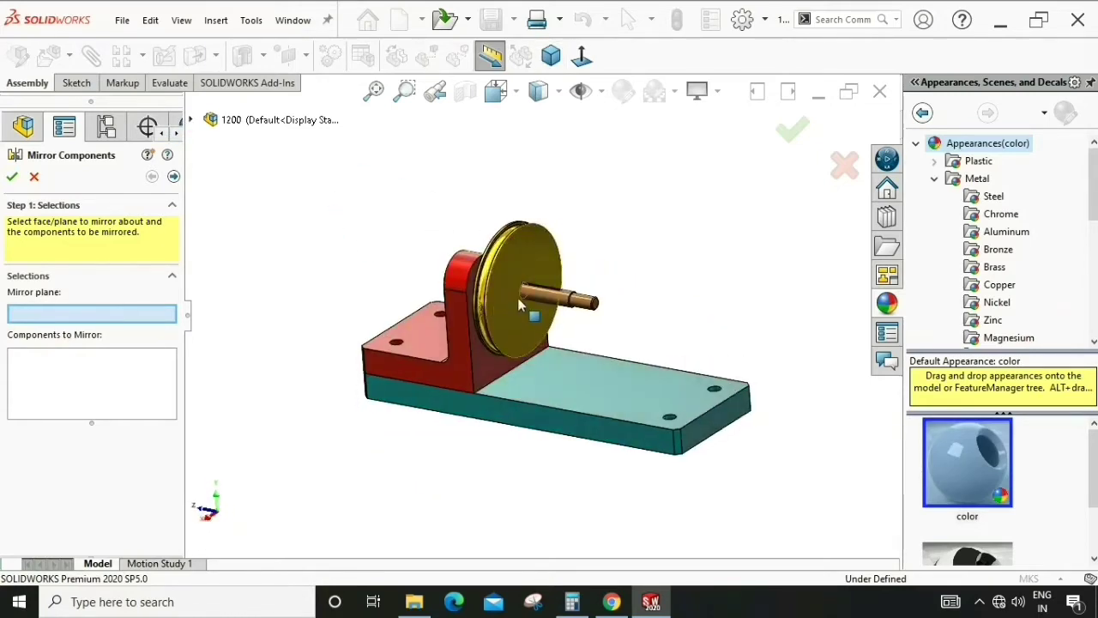
middle_click_drag(540, 292, 515, 293)
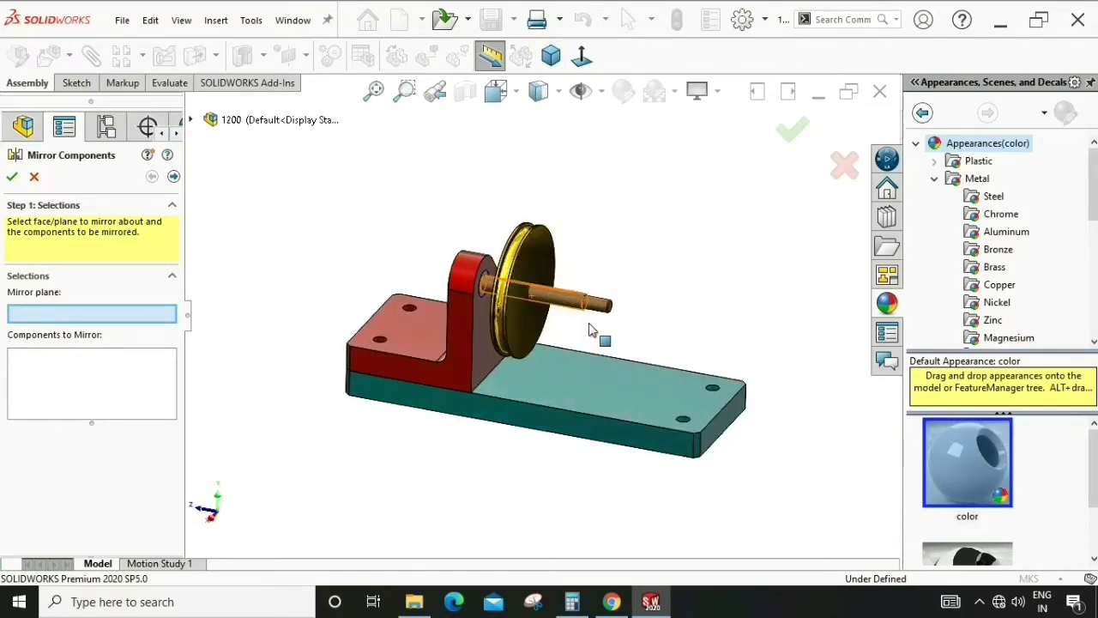
left_click(192, 121)
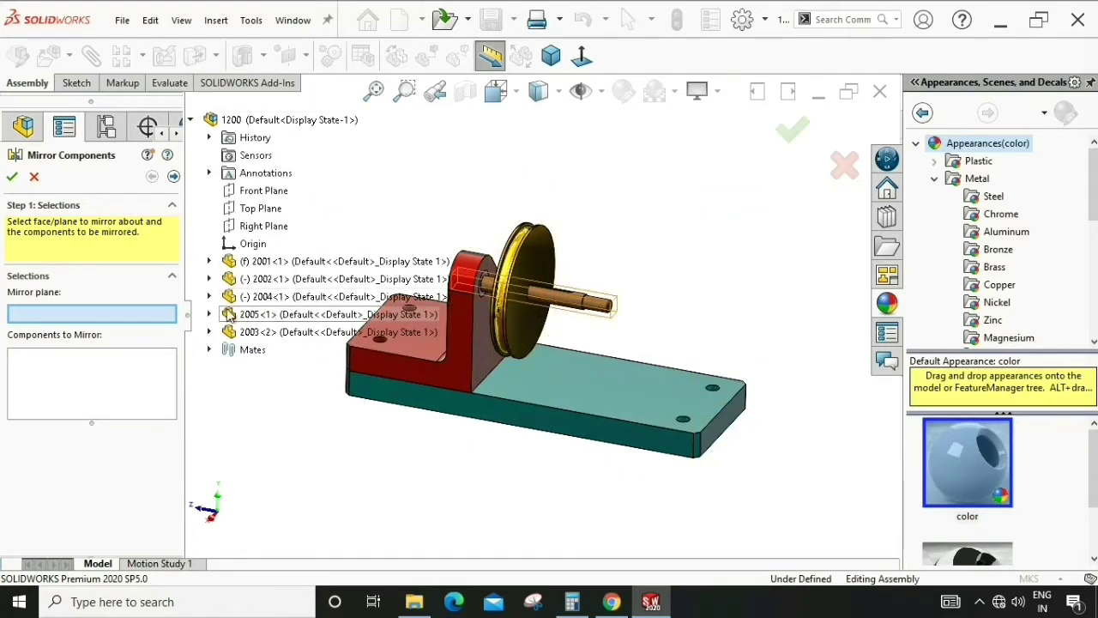
left_click(209, 314)
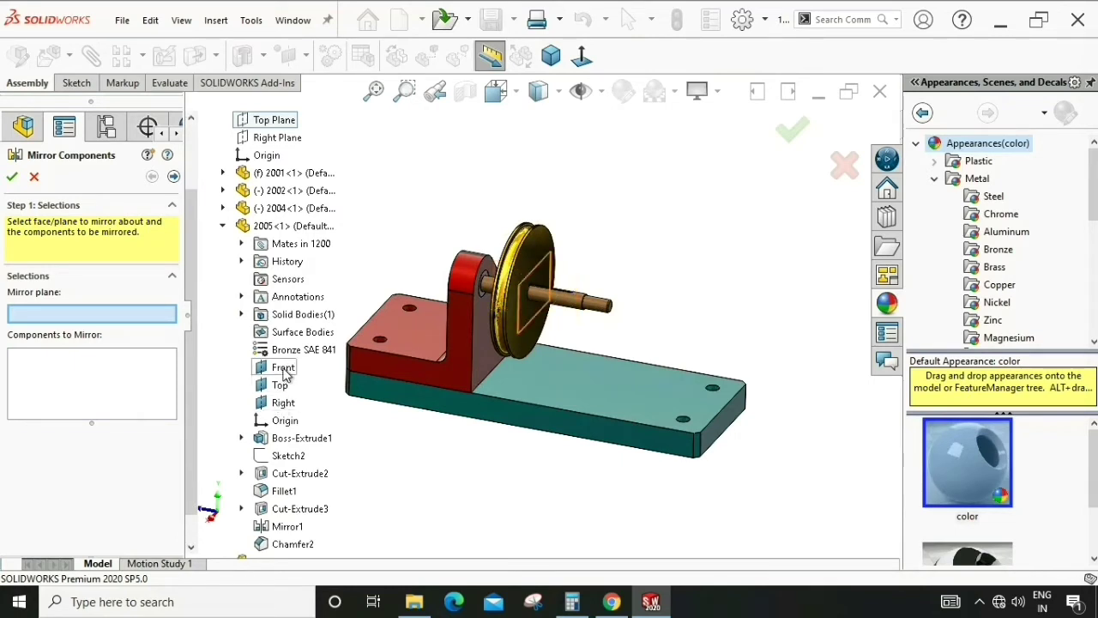
left_click(284, 369)
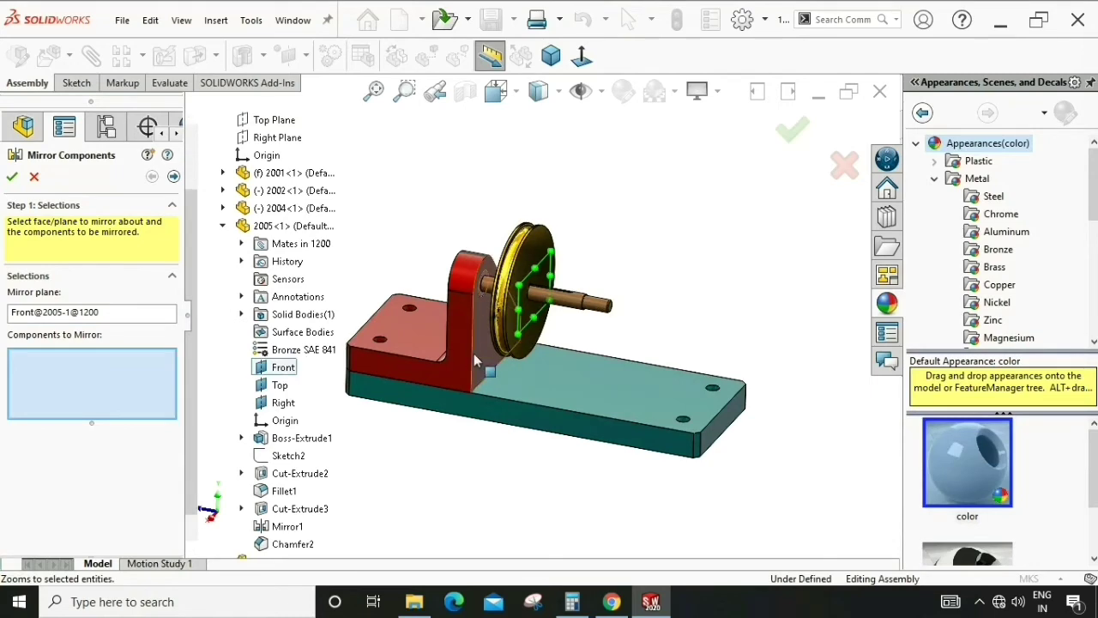
Add bracket 2001, part 2002 and wheel 2004 as components to mirror.
left_click(498, 298)
scroll(500, 298, "down", 2)
scroll(511, 291, "down", 2)
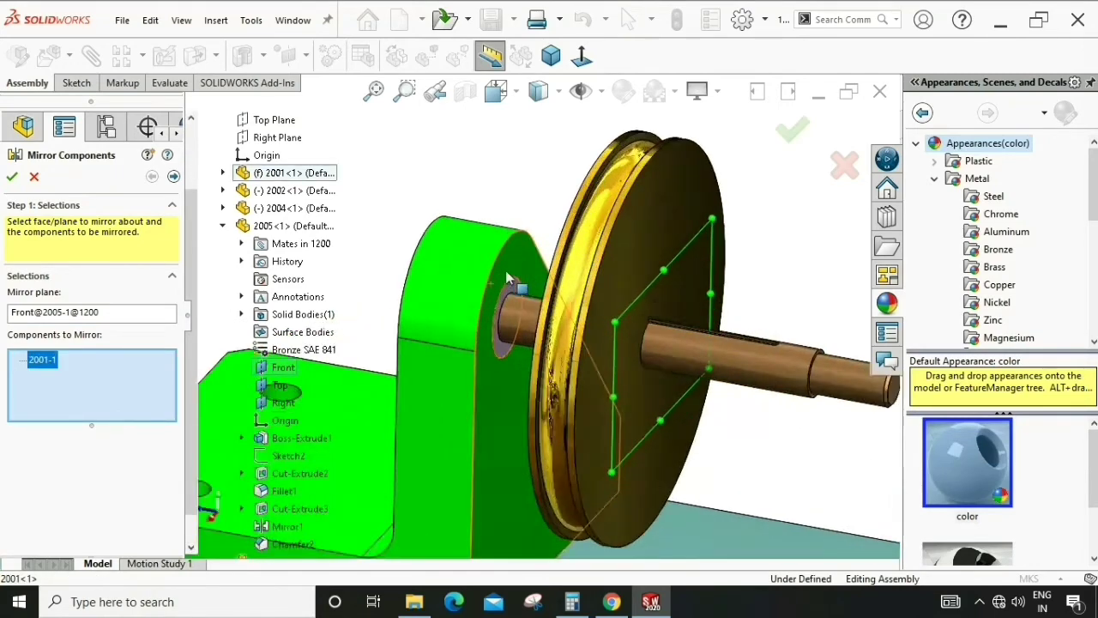
scroll(521, 287, "down", 2)
left_click(523, 291)
scroll(513, 300, "up", 2)
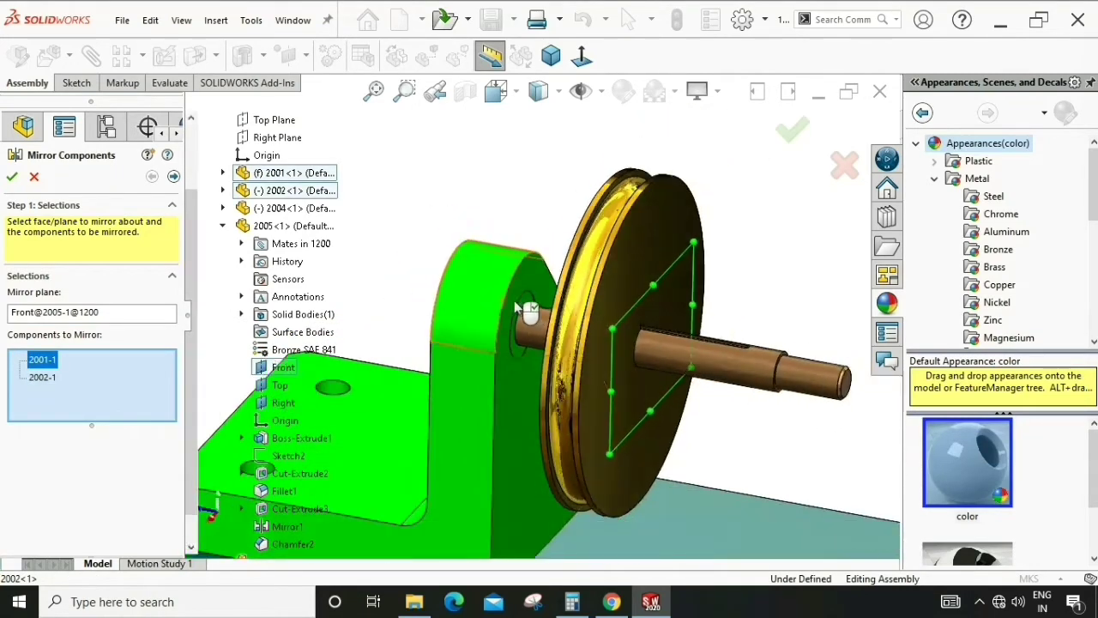
left_click(640, 215)
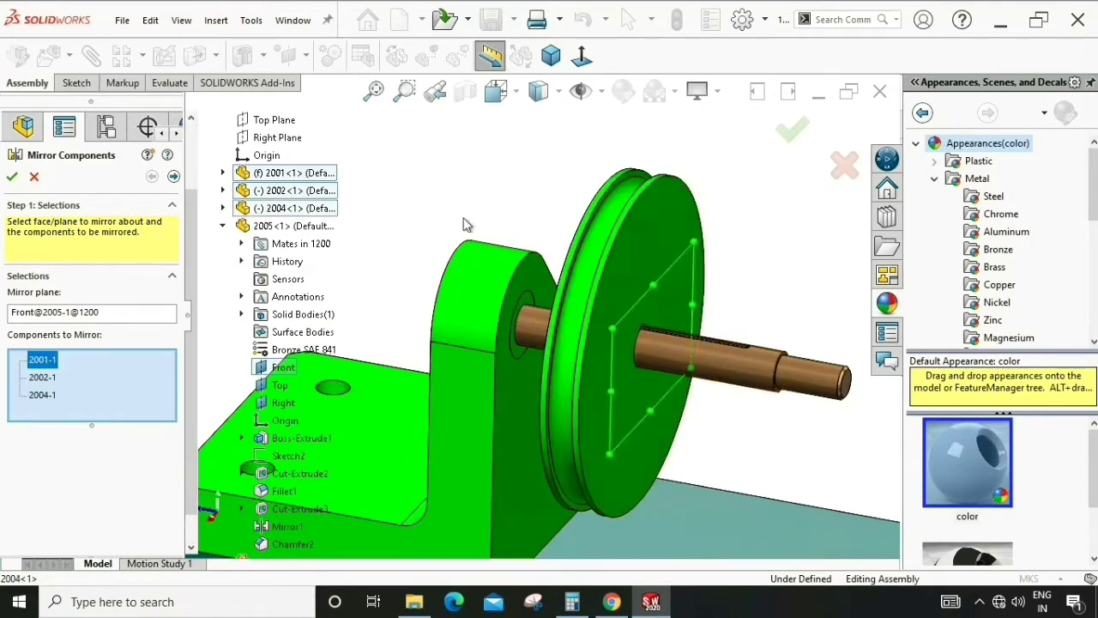
scroll(553, 273, "up", 2)
mouse_move(554, 273)
middle_mouse_down()
mouse_move(555, 225)
mouse_move(412, 273)
middle_mouse_up()
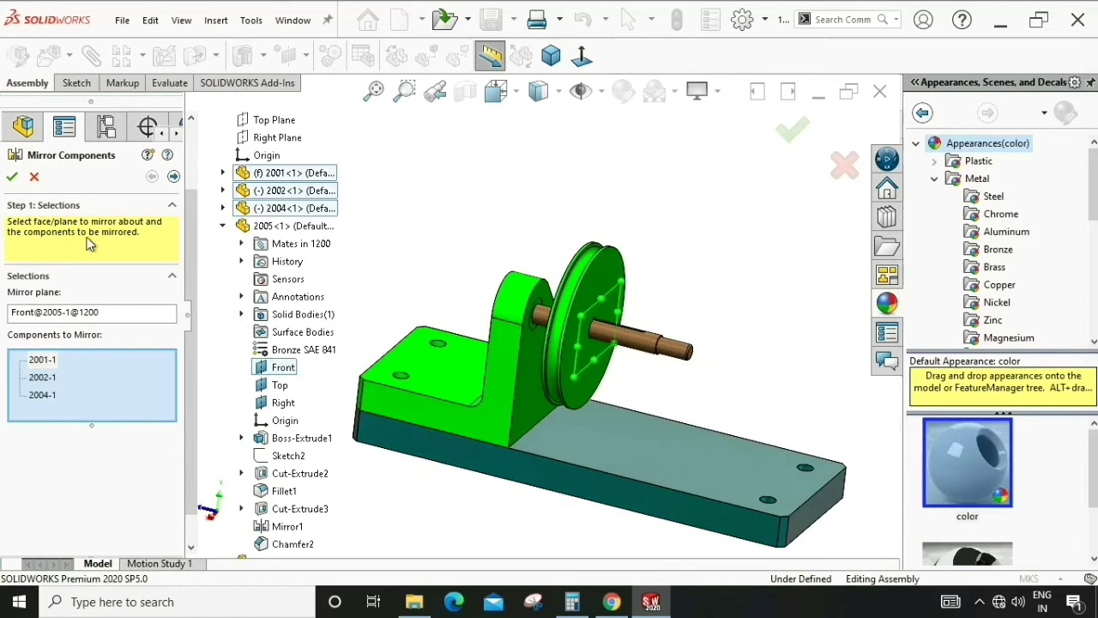
Advance Mirror Components to the orientation stage and inspect the mirrored preview.
left_click(173, 177)
scroll(549, 322, "up", 3)
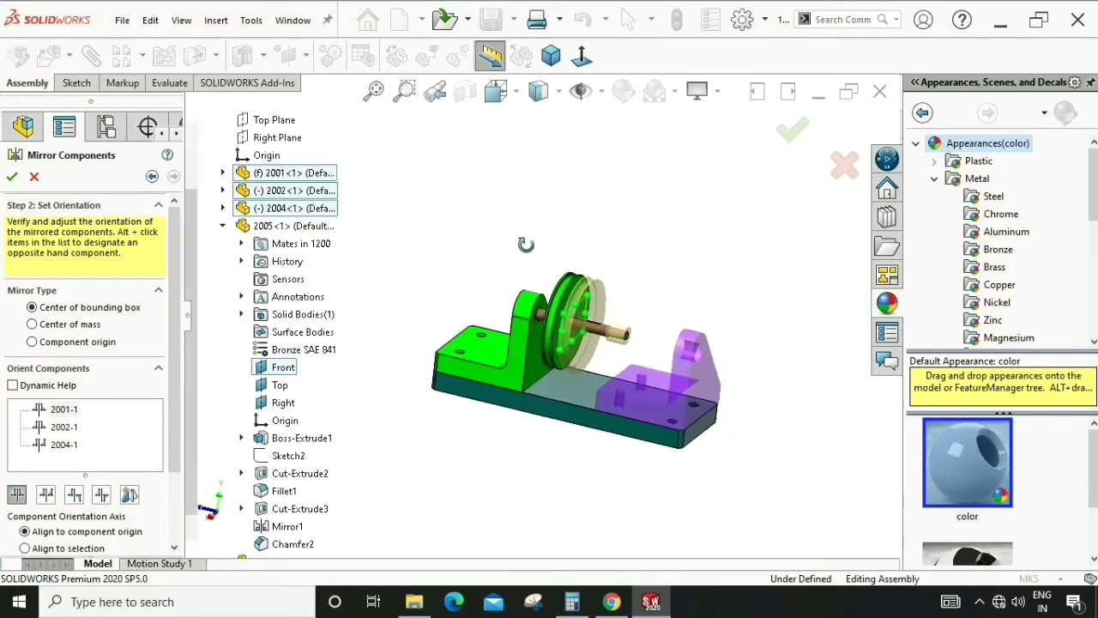
scroll(648, 367, "down", 3)
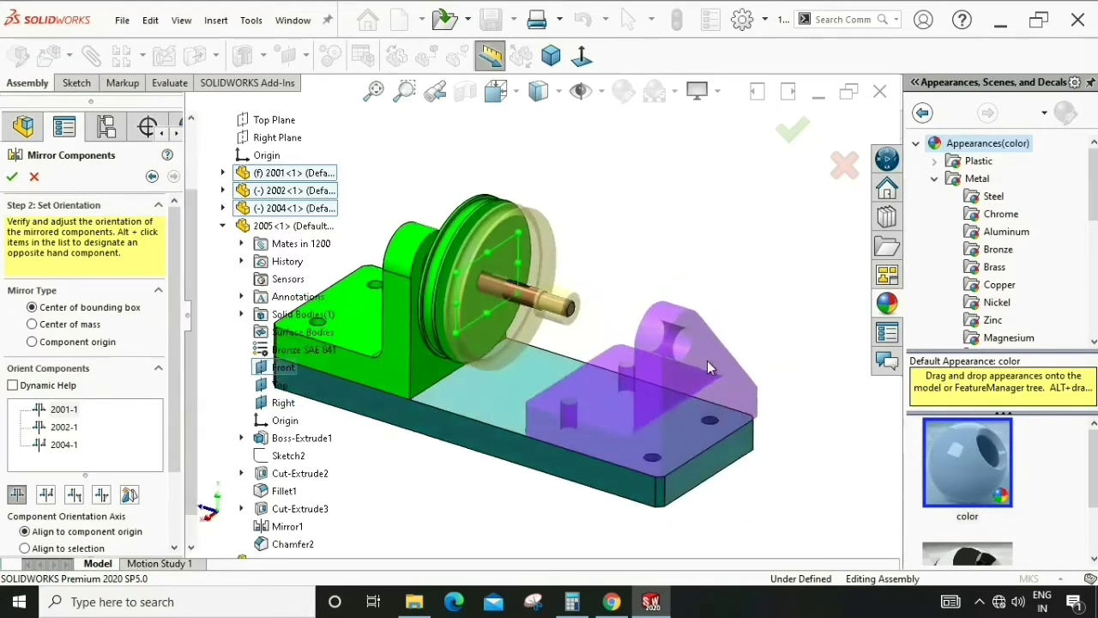
mouse_move(739, 417)
middle_mouse_down()
mouse_move(657, 294)
mouse_move(657, 306)
mouse_move(554, 302)
middle_mouse_up()
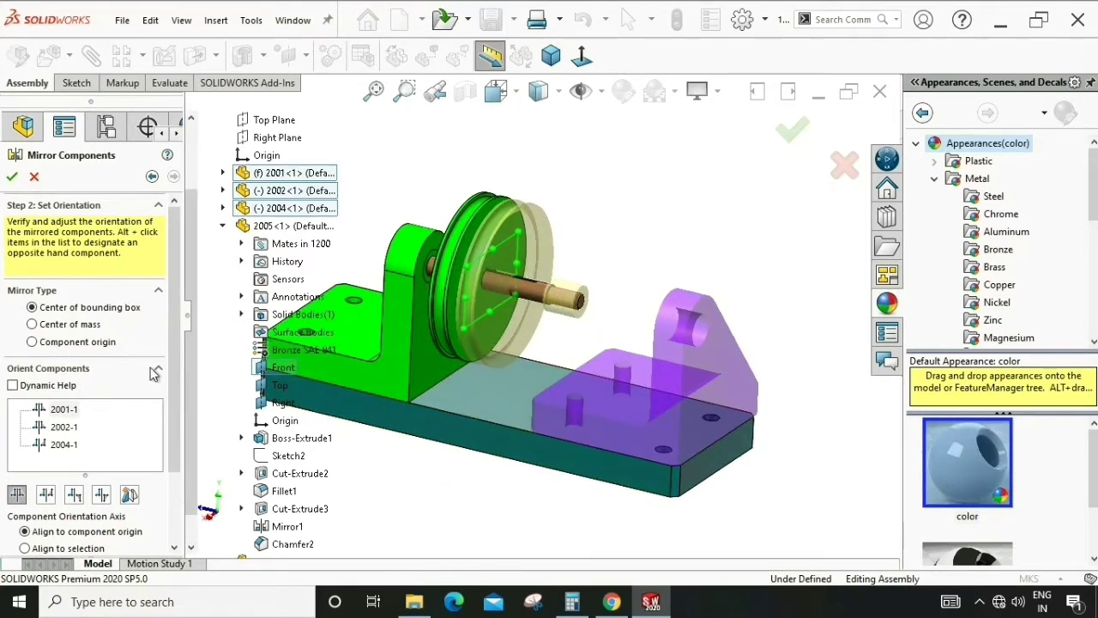
left_click_drag(171, 373, 167, 448)
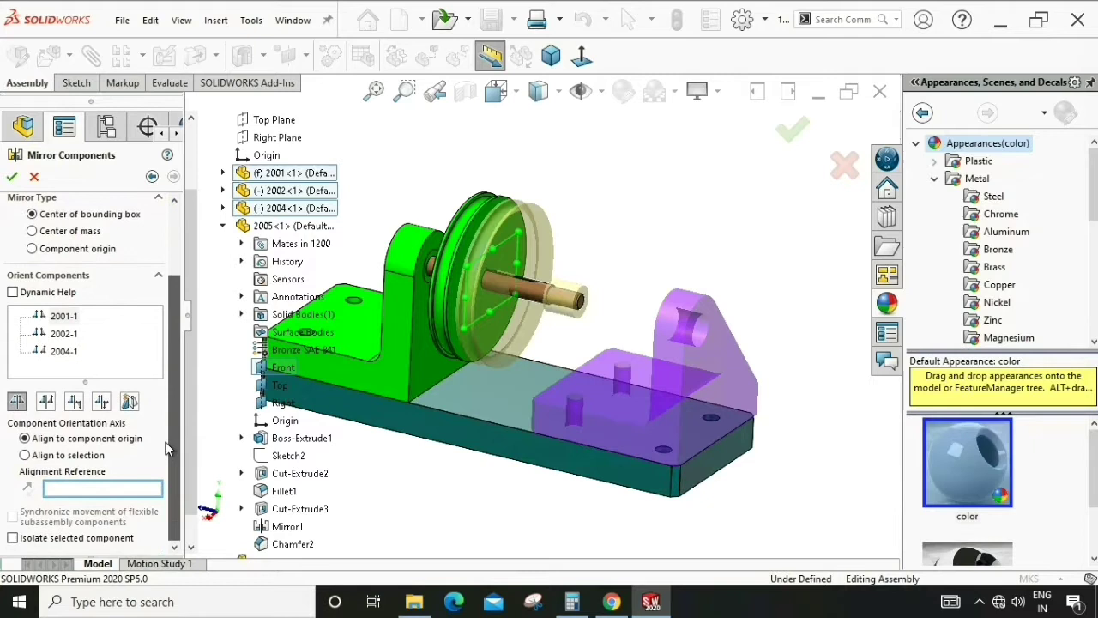
Cycle through the orientation options for the mirrored components, checking each preview.
left_click(46, 401)
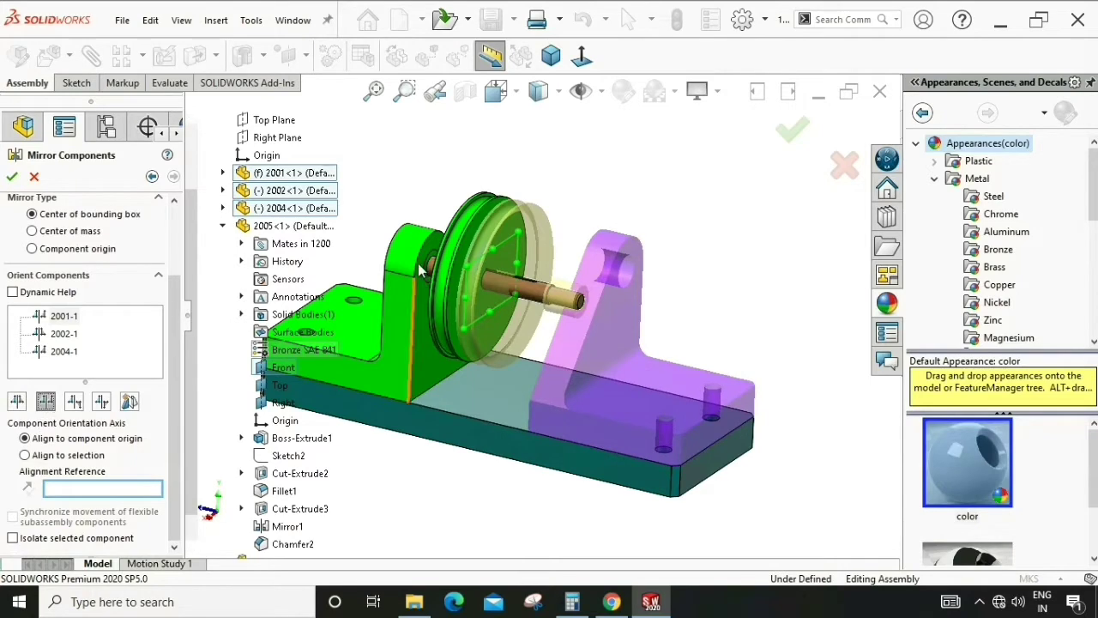
middle_click_drag(421, 271, 382, 311)
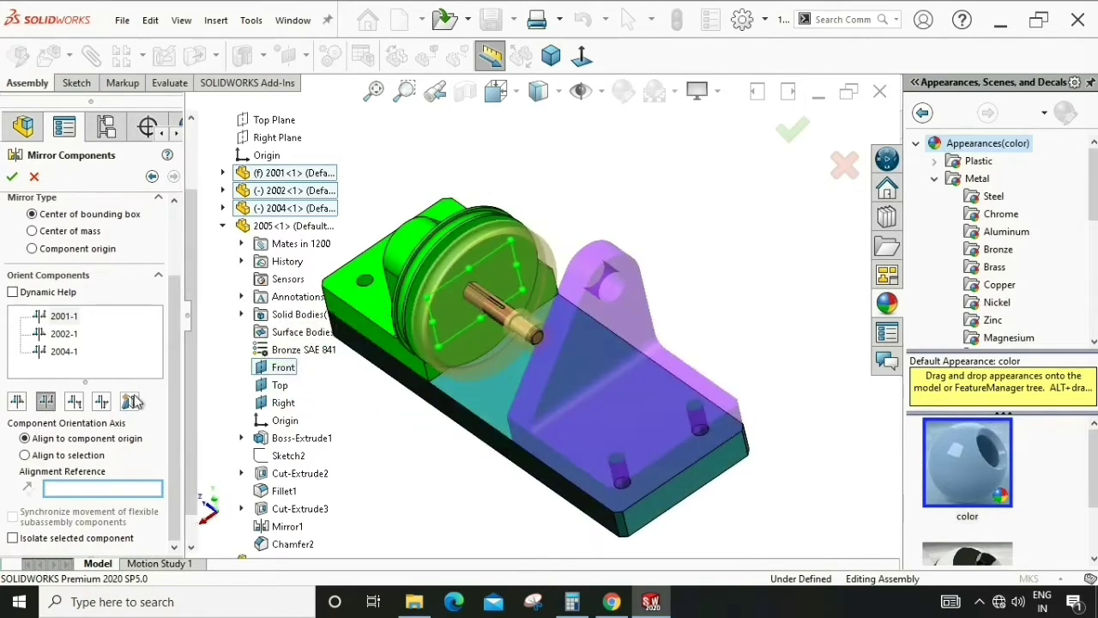
left_click(76, 404)
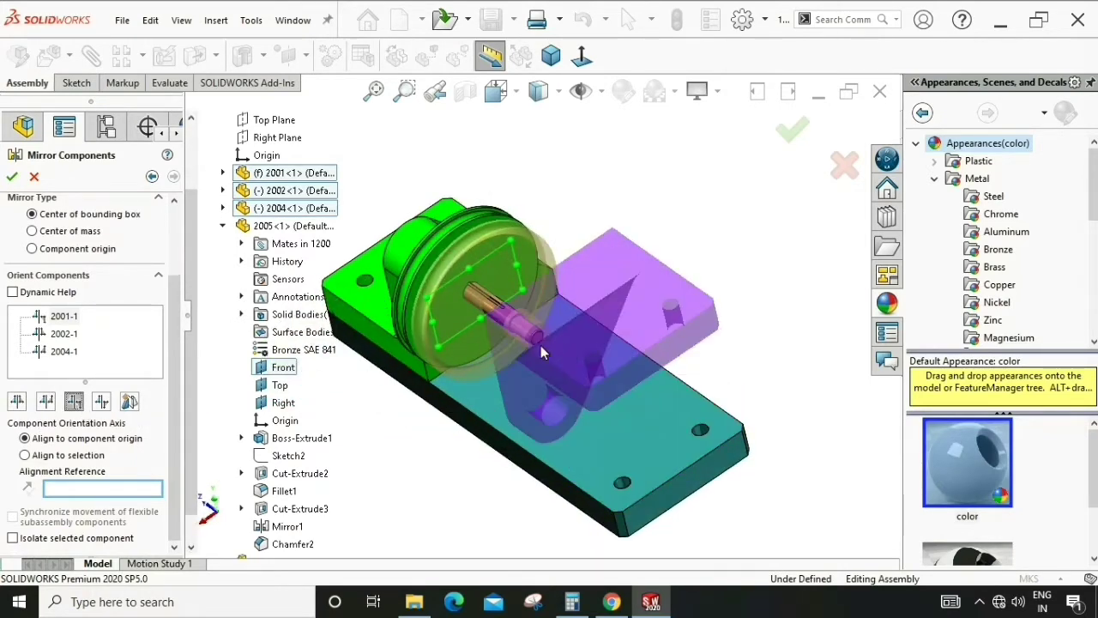
middle_click_drag(540, 345, 602, 347)
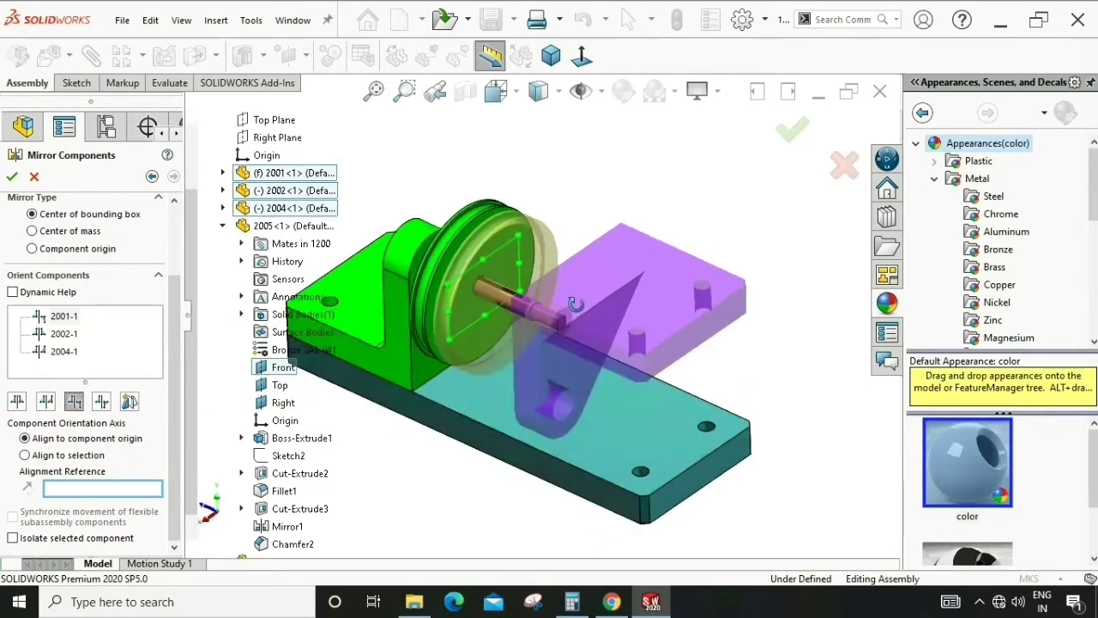
left_click(101, 402)
mouse_move(616, 334)
middle_mouse_down()
mouse_move(694, 373)
mouse_move(714, 421)
middle_mouse_up()
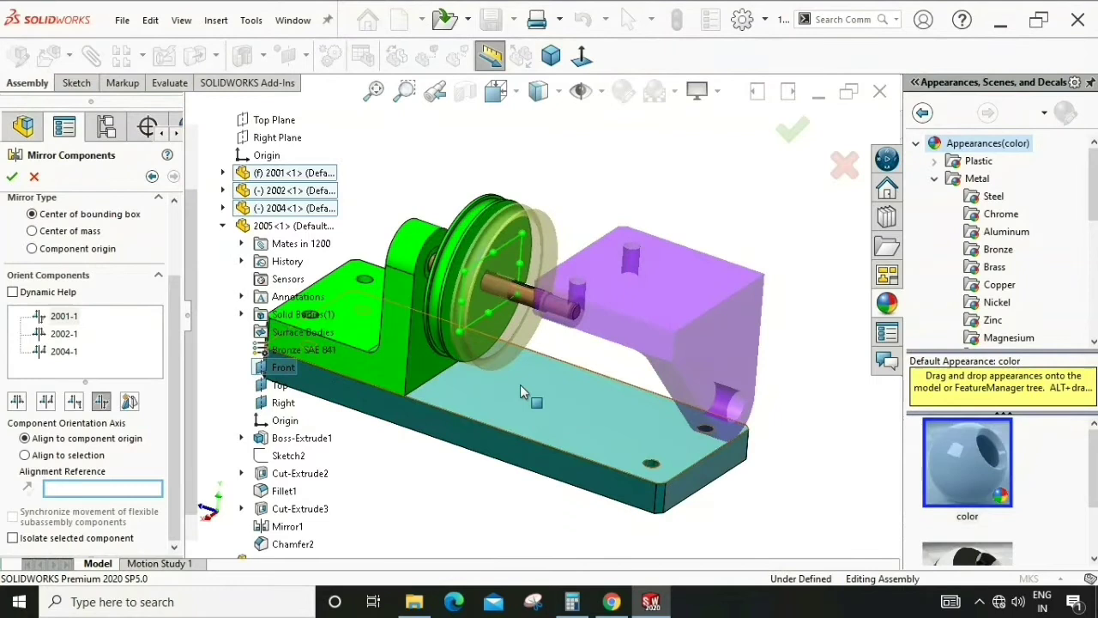
Make mirrored bracket 2001-1 an opposite-hand version and check it against the shaft.
left_click(129, 401)
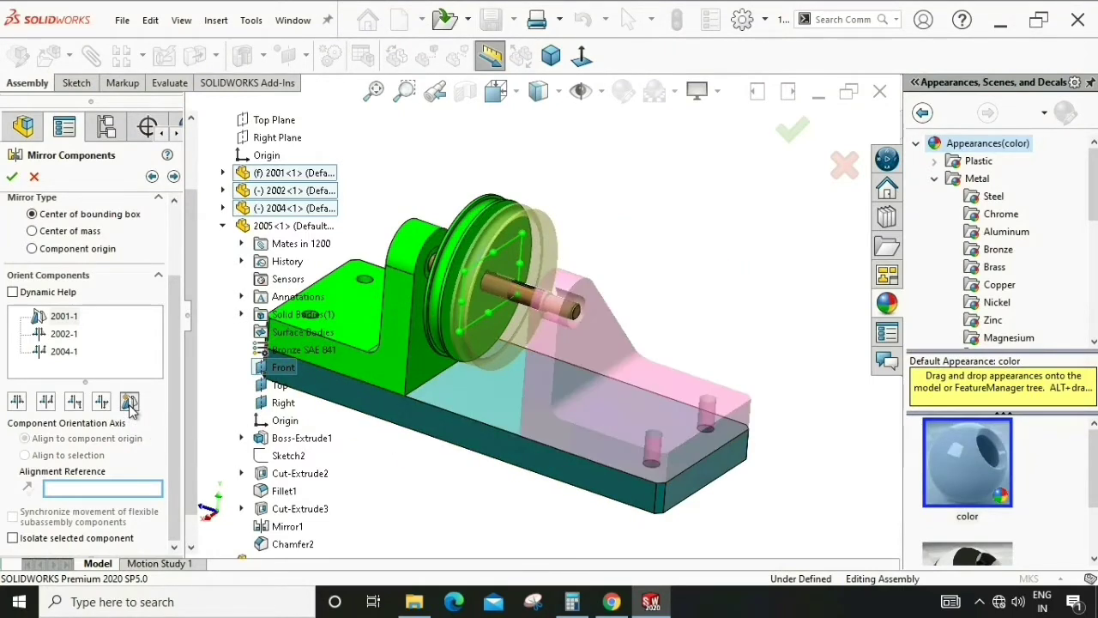
mouse_move(601, 360)
middle_mouse_down()
mouse_move(528, 314)
mouse_move(601, 311)
mouse_move(482, 228)
middle_mouse_up()
scroll(528, 314, "down", 5)
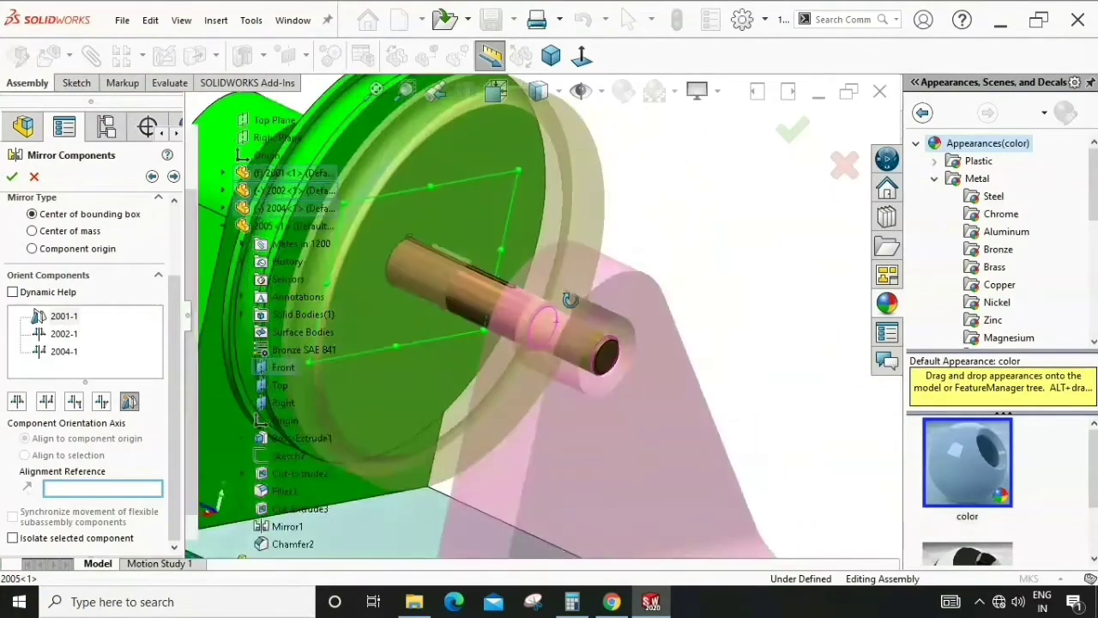
mouse_move(482, 229)
middle_mouse_down()
mouse_move(708, 271)
mouse_move(657, 248)
mouse_move(697, 310)
mouse_move(635, 412)
middle_mouse_up()
scroll(708, 271, "up", 5)
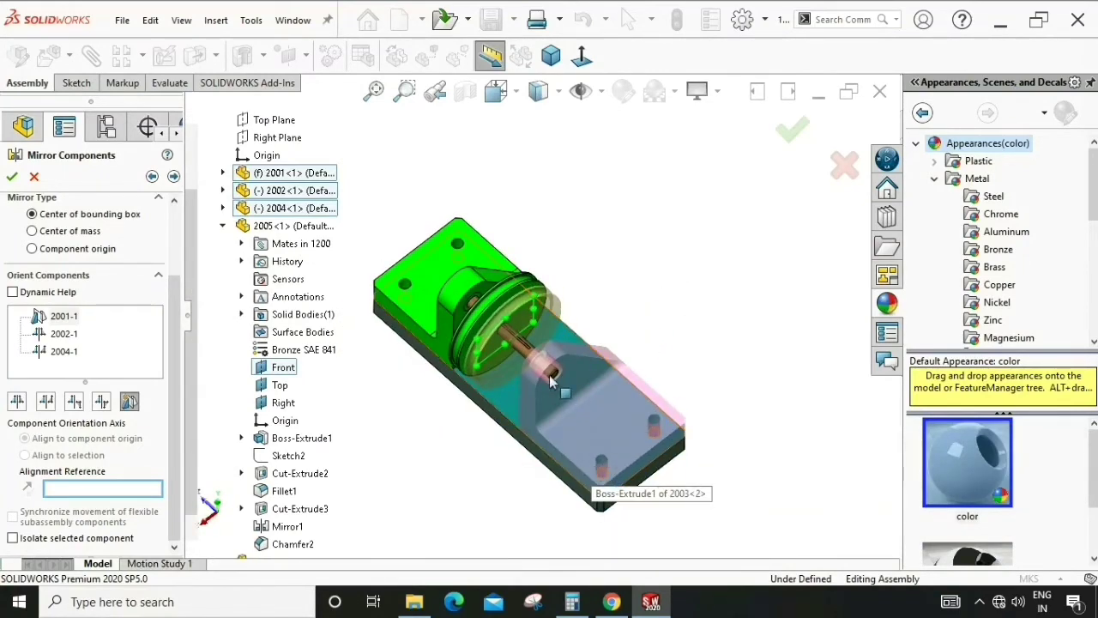
Complete the mirror, accepting the new part template and the units prompt.
left_click(12, 177)
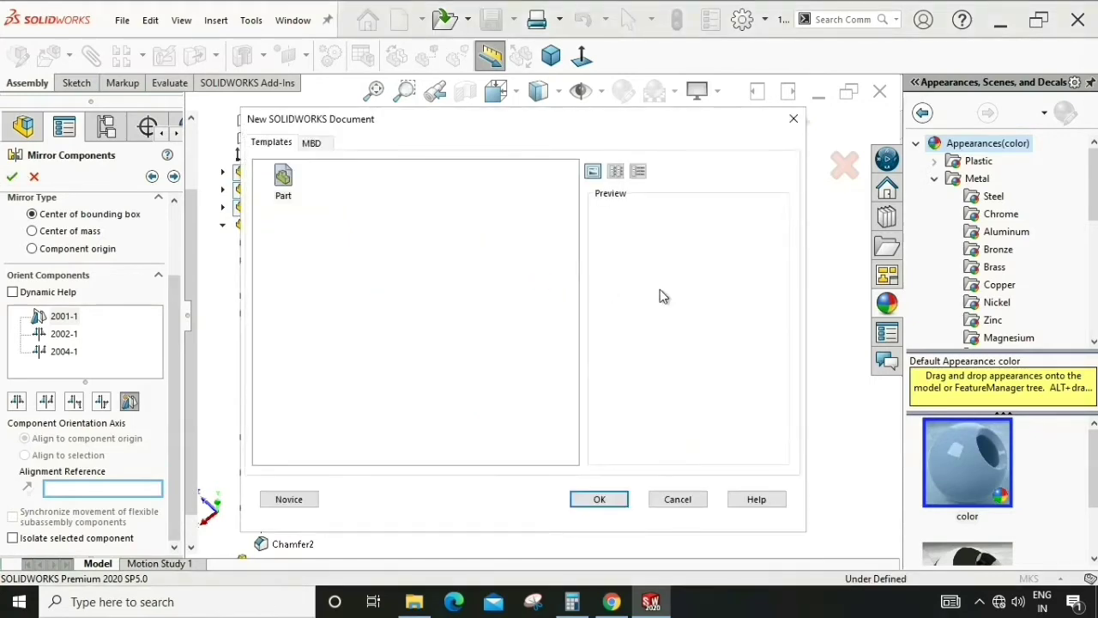
left_click(599, 500)
left_click(541, 272)
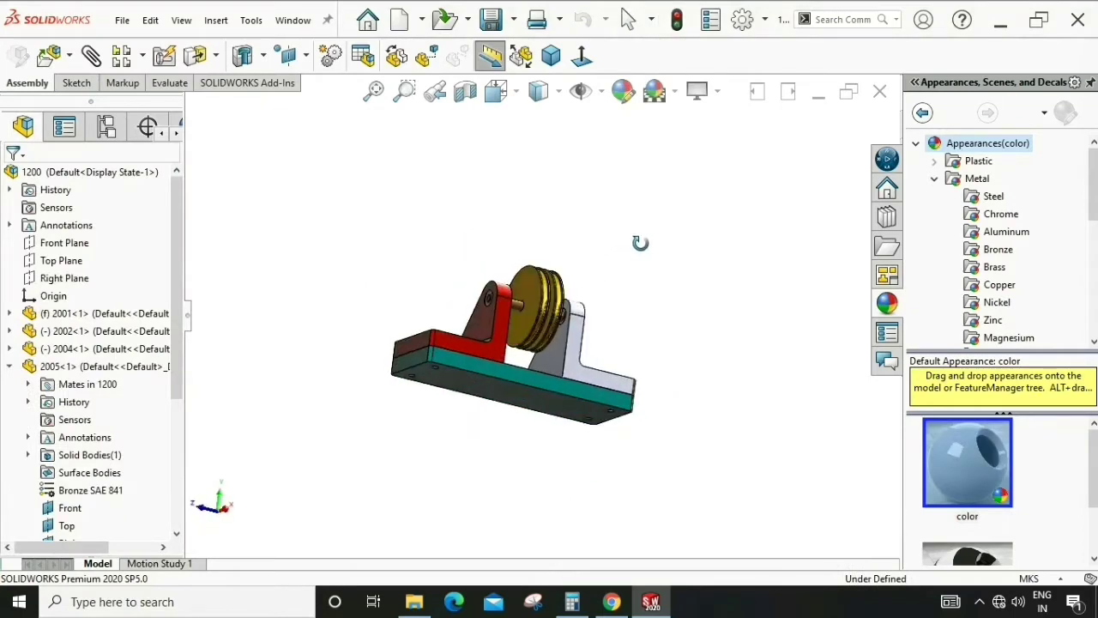
mouse_move(590, 257)
middle_mouse_down()
mouse_move(611, 401)
mouse_move(605, 224)
mouse_move(574, 192)
mouse_move(587, 186)
mouse_move(591, 245)
mouse_move(626, 331)
mouse_move(515, 345)
middle_mouse_up()
scroll(611, 401, "down", 5)
scroll(512, 287, "down", 2)
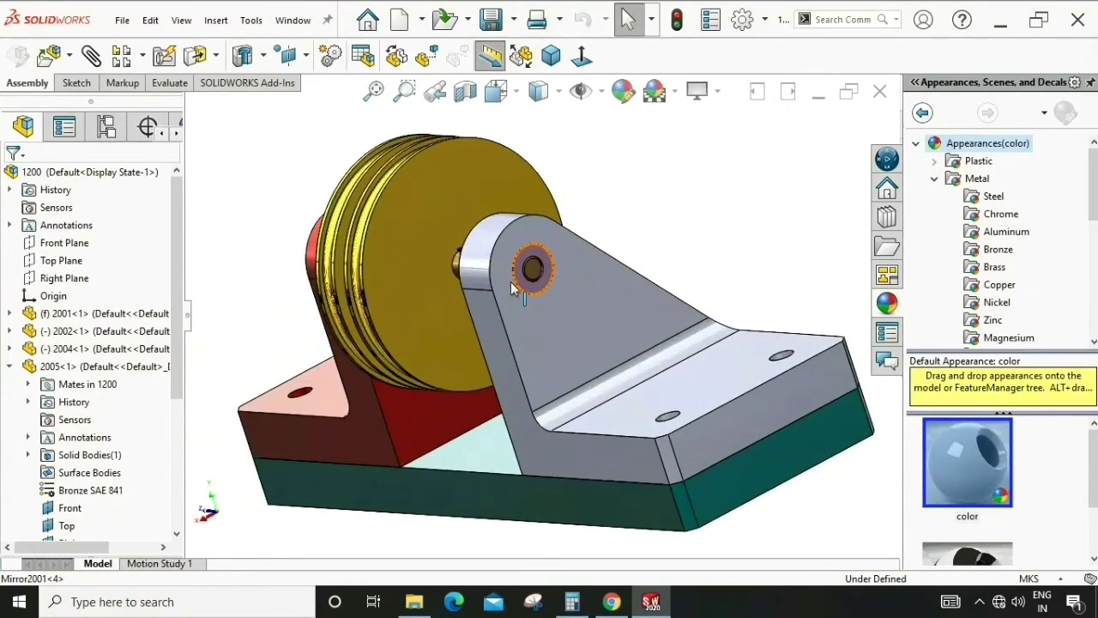
middle_click_drag(527, 285, 481, 300)
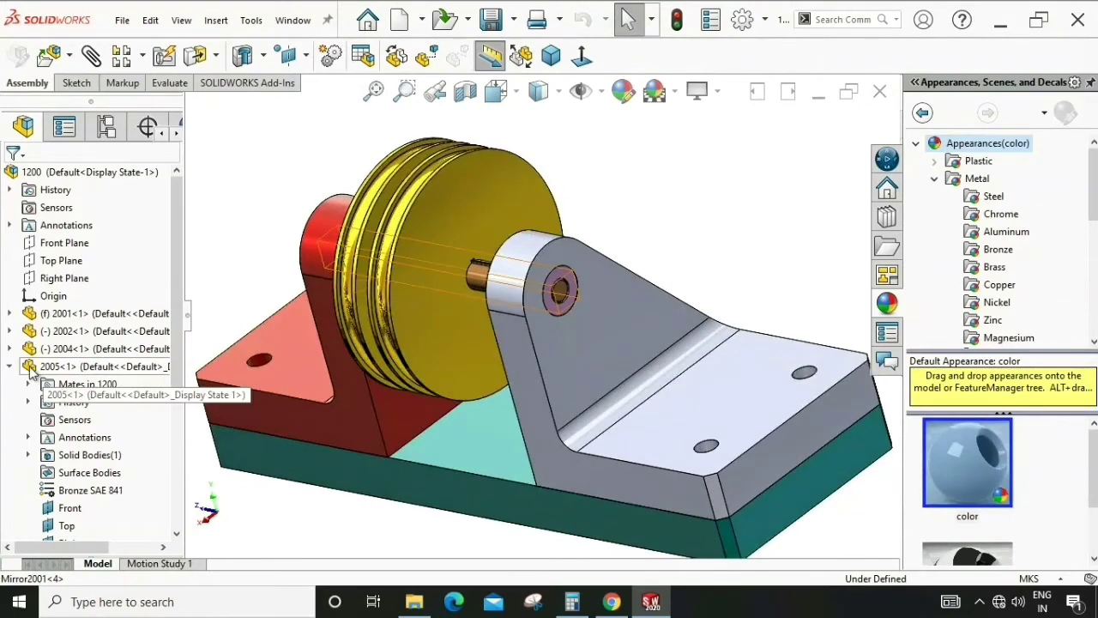
Collapse 2005<1> and expand MirrorComponent3 to show the mirrored parts, fitting the view.
left_click(11, 366)
middle_click_drag(735, 294, 725, 214)
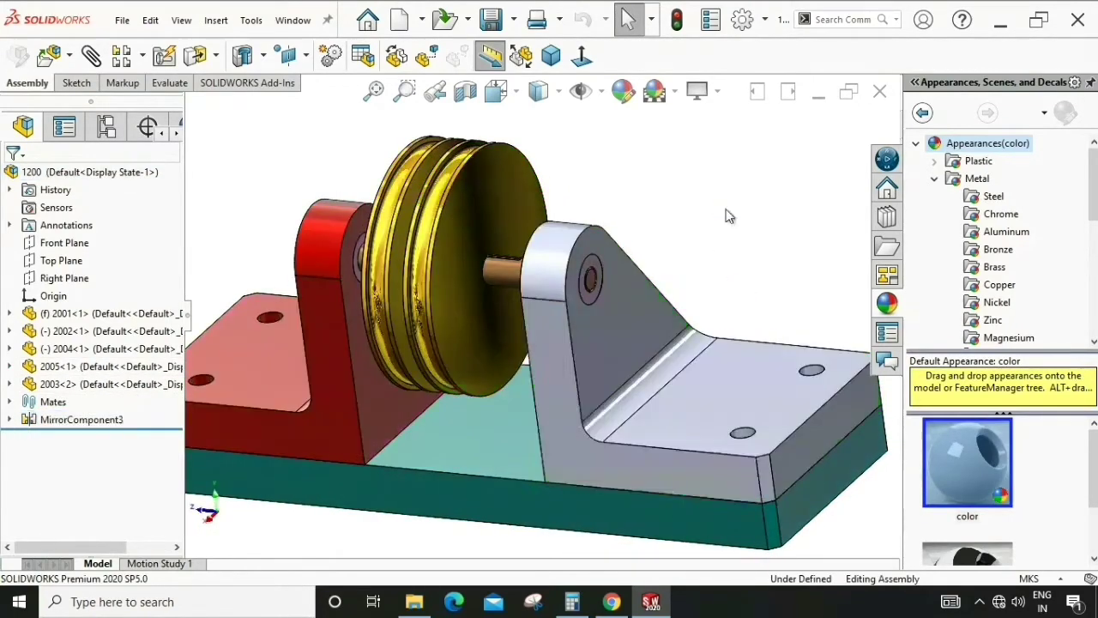
left_click(9, 419)
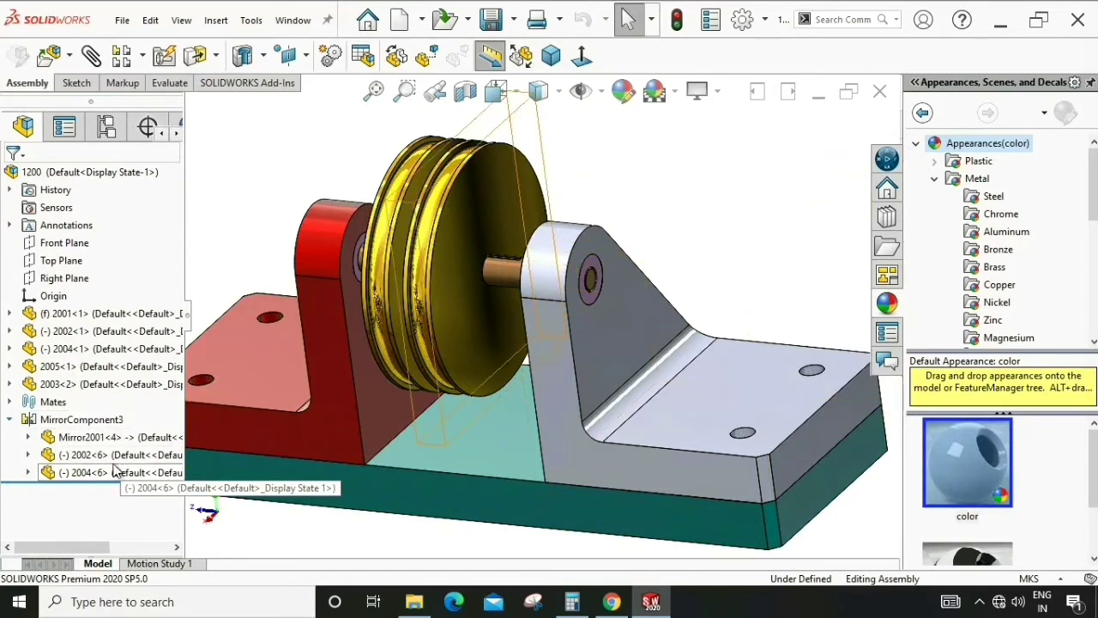
key("f")
mouse_move(588, 286)
middle_mouse_down()
mouse_move(549, 286)
mouse_move(620, 184)
mouse_move(673, 206)
mouse_move(644, 203)
mouse_move(598, 151)
mouse_move(592, 210)
mouse_move(591, 174)
mouse_move(606, 237)
mouse_move(620, 250)
middle_mouse_up()
left_click(351, 449)
Open the mirrored bracket Mirror2001<4> as its own part and zoom out to see it whole.
left_click(155, 439)
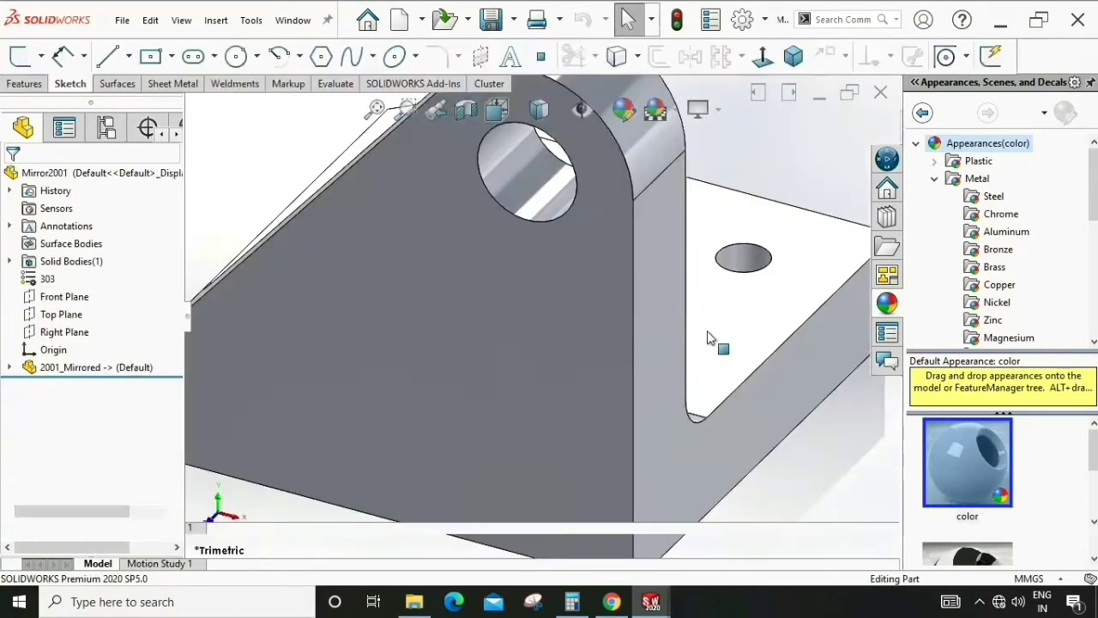
scroll(477, 360, "up", 5)
scroll(477, 361, "up", 5)
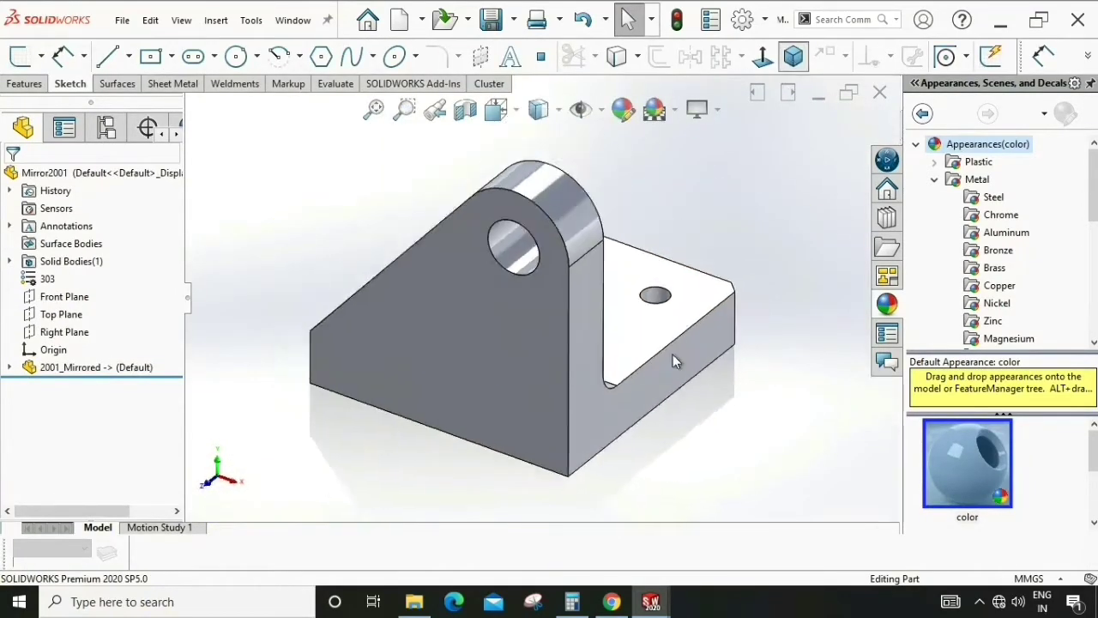
scroll(583, 417, "up", 3)
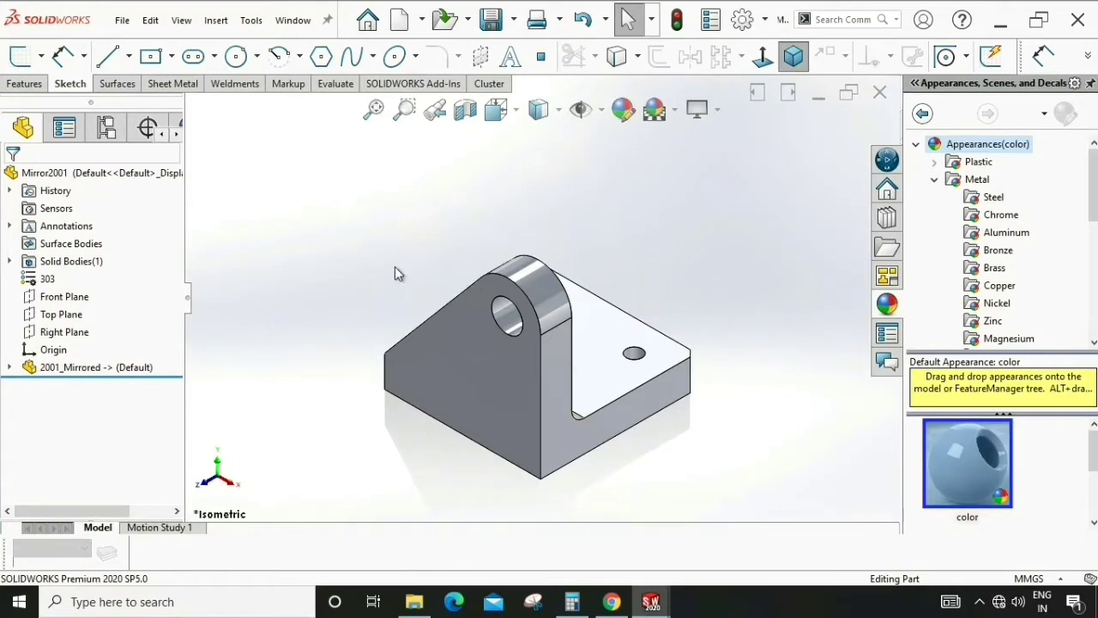
Save the mirrored bracket part as a new file named 2006 via Save As.
left_click(129, 24)
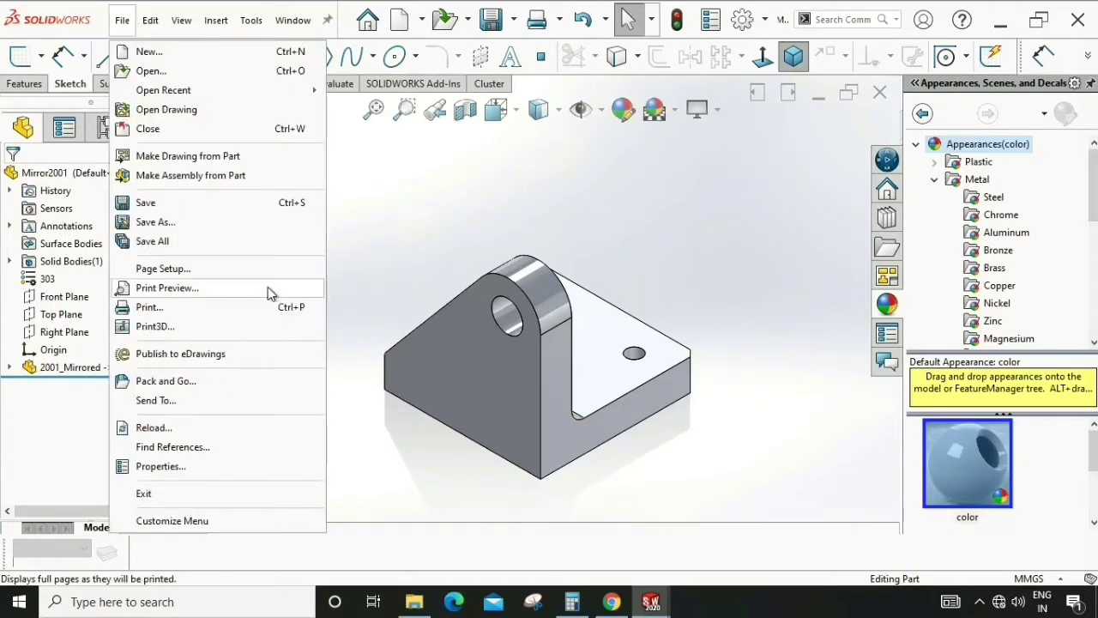
left_click(163, 219)
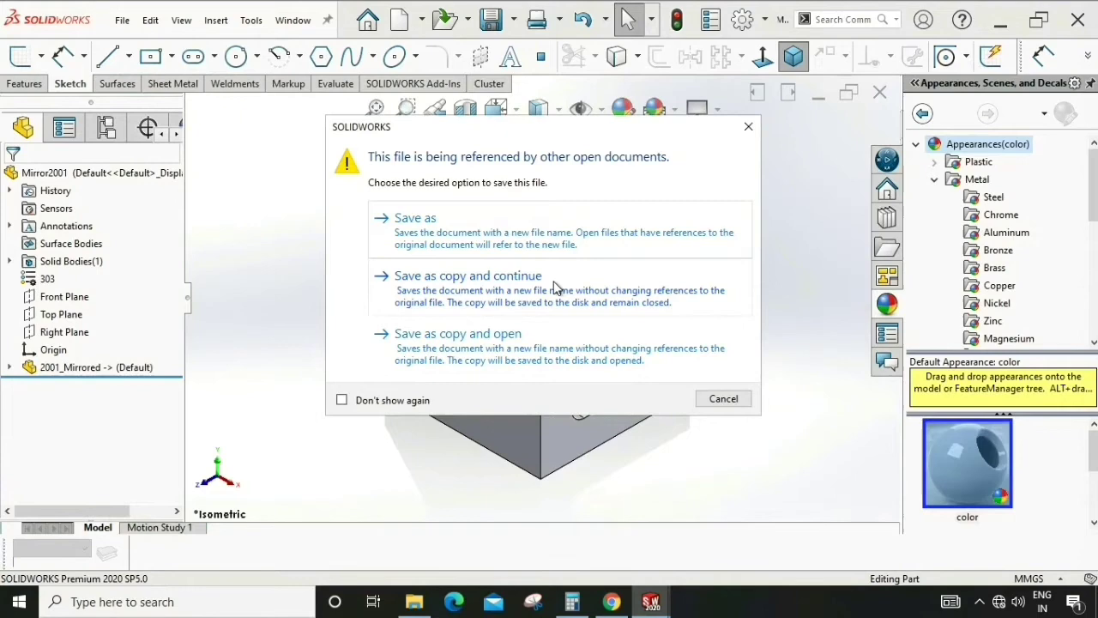
left_click(540, 245)
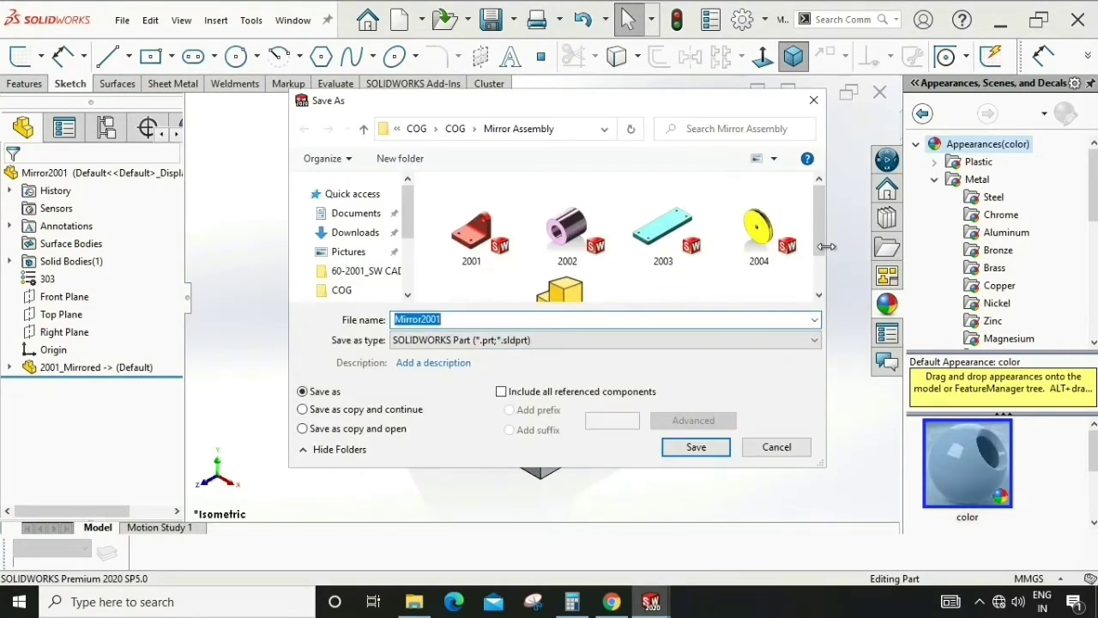
mouse_move(821, 236)
left_mouse_down()
mouse_move(819, 277)
mouse_move(819, 259)
left_mouse_up()
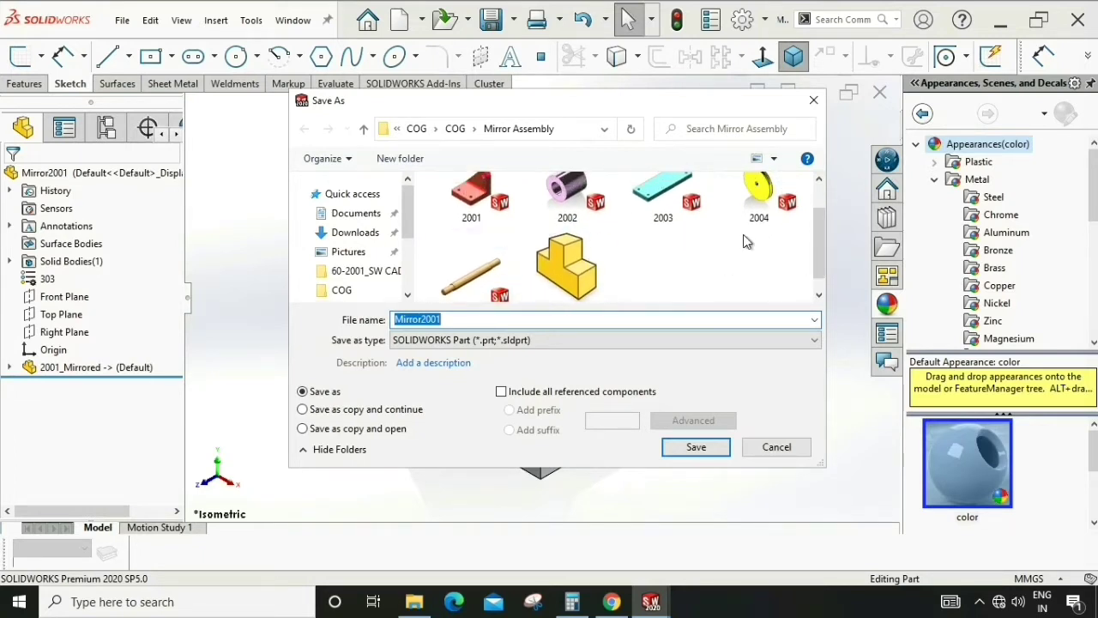
left_click_drag(819, 250, 819, 268)
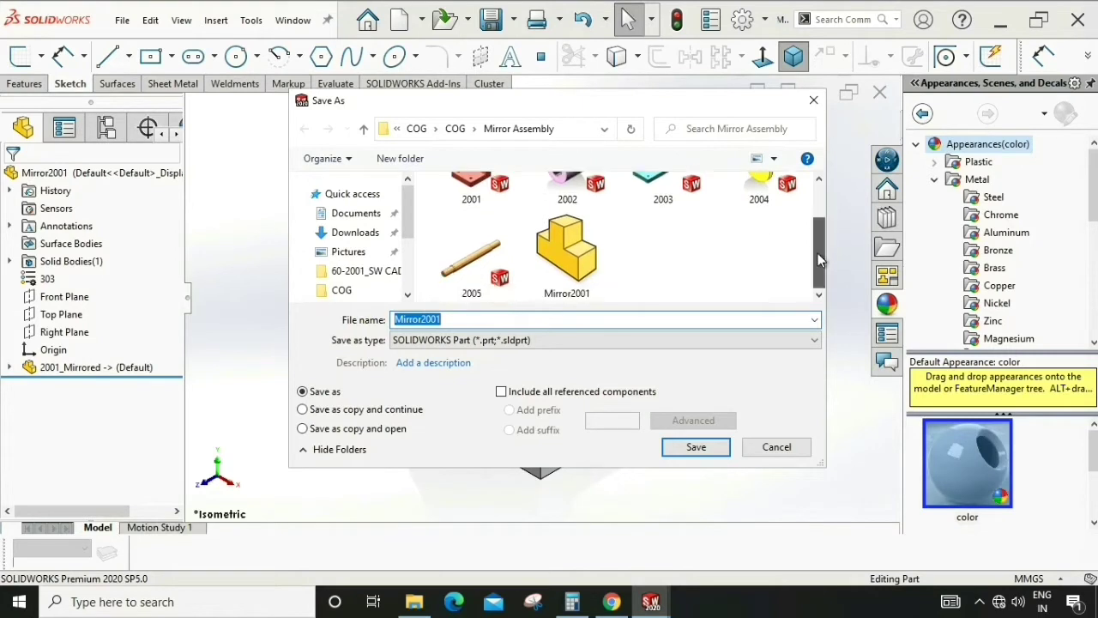
left_click(485, 272)
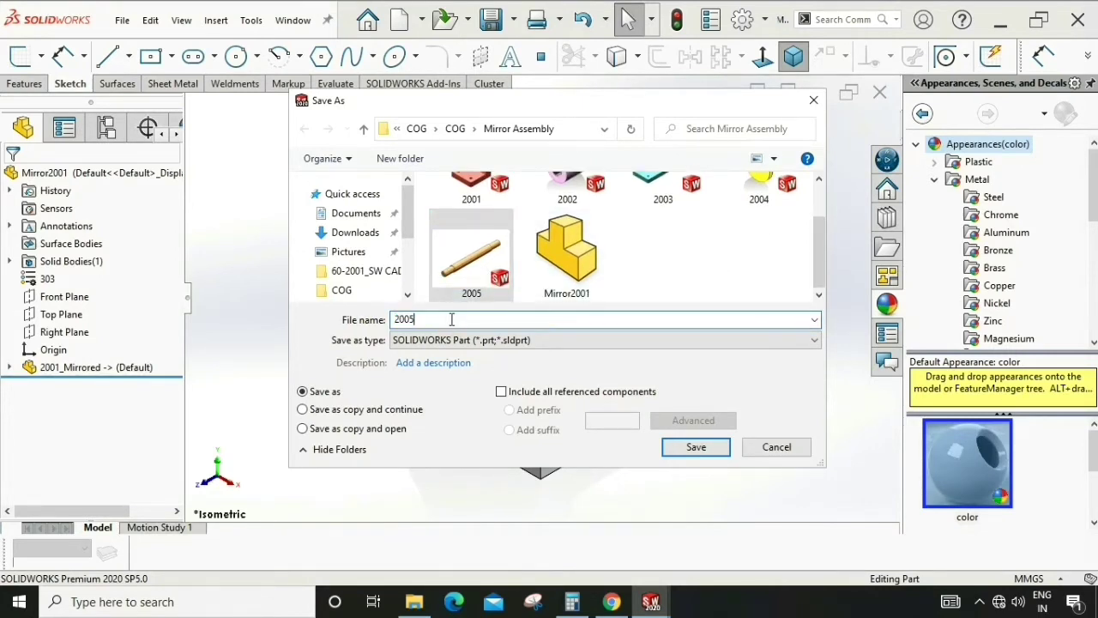
key("BackSpace")
type("6")
left_click(686, 448)
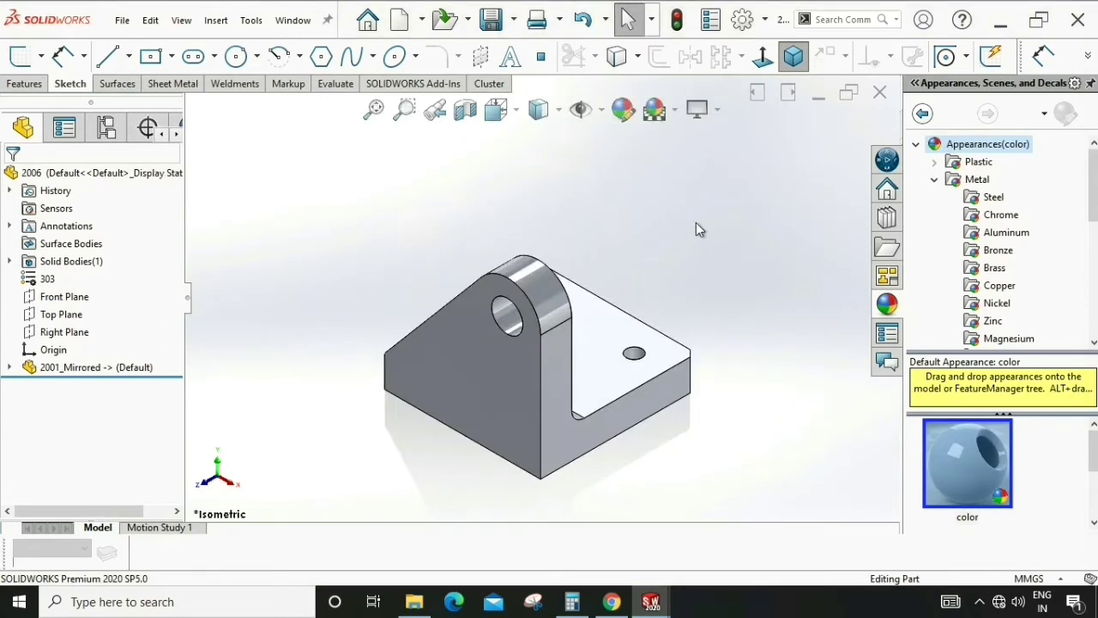
Close part 2006 and return to assembly 1200, highlighting bracket 2006<4>.
left_click(881, 94)
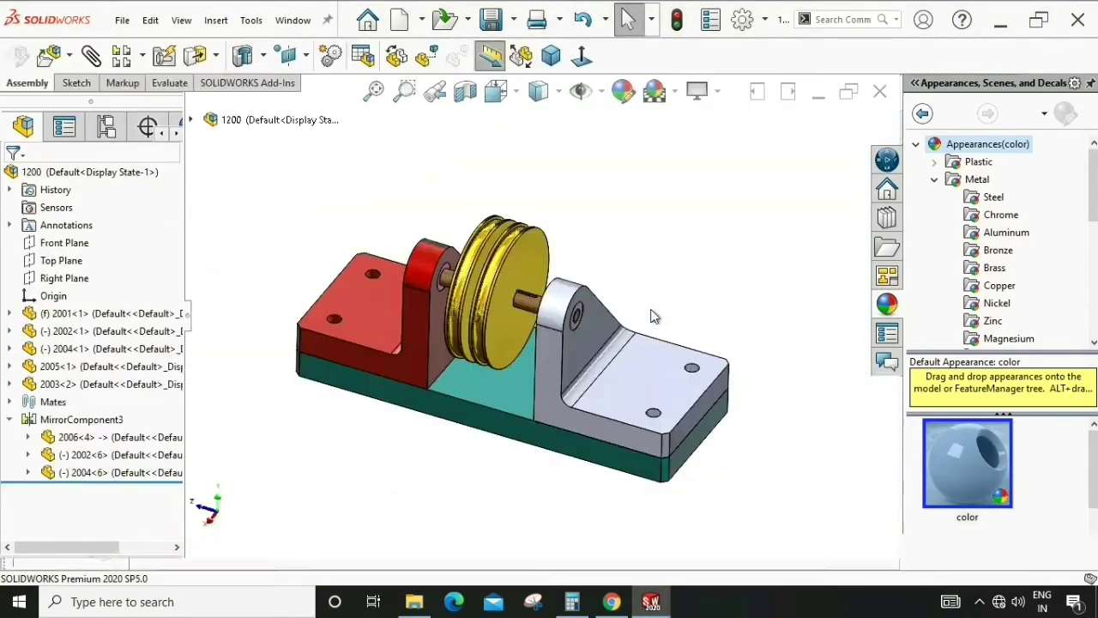
left_click(109, 444)
mouse_move(489, 443)
middle_mouse_down()
mouse_move(534, 336)
mouse_move(755, 314)
middle_mouse_up()
left_click(755, 314)
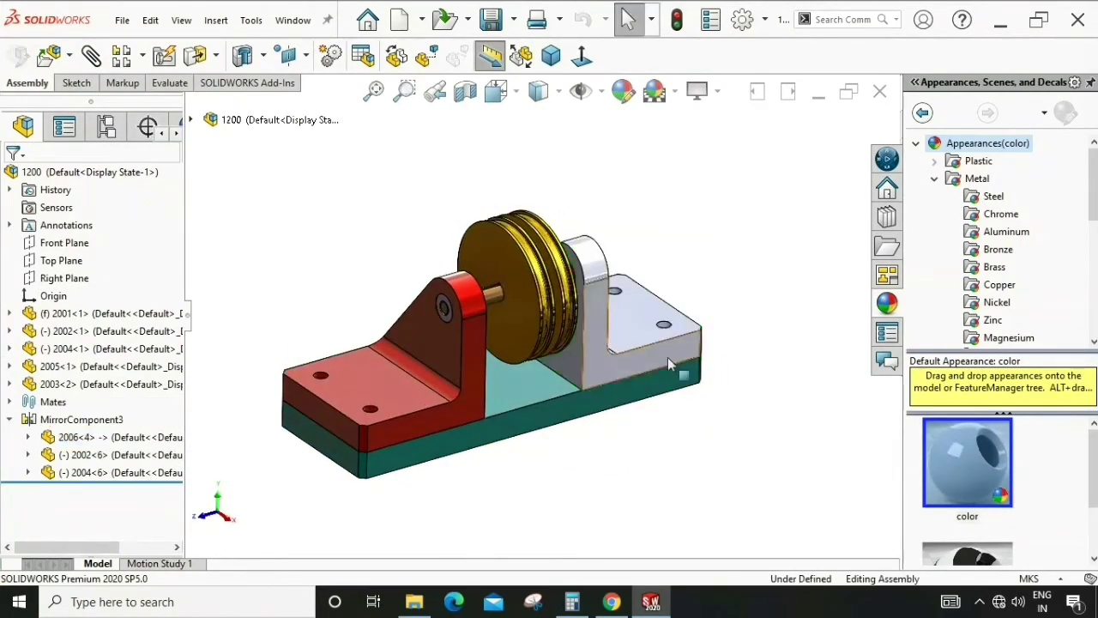
middle_click_drag(668, 360, 652, 368)
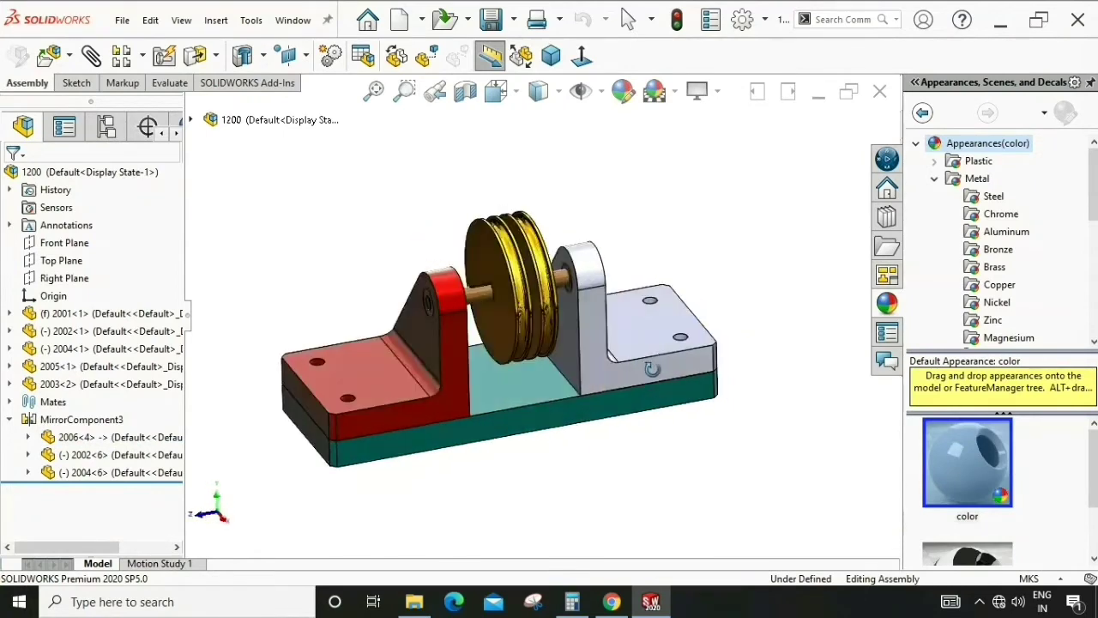
middle_click_drag(552, 449, 568, 455)
Compare the original bracket 2001<1> with the mirrored bracket 2006<4> from several angles.
left_click(436, 350)
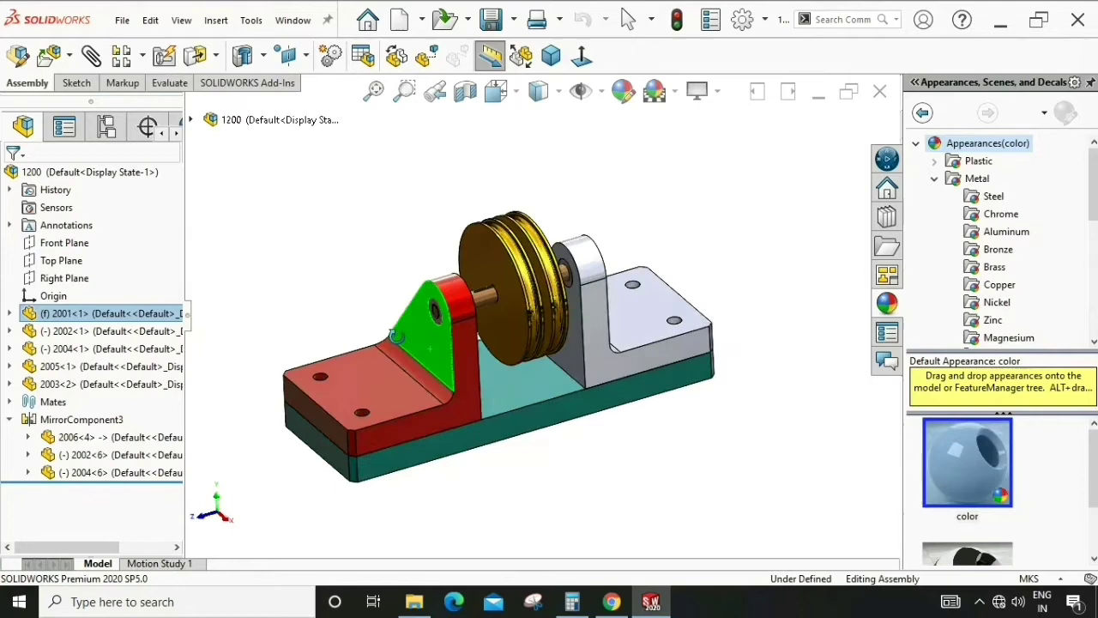
middle_click_drag(396, 336, 545, 361)
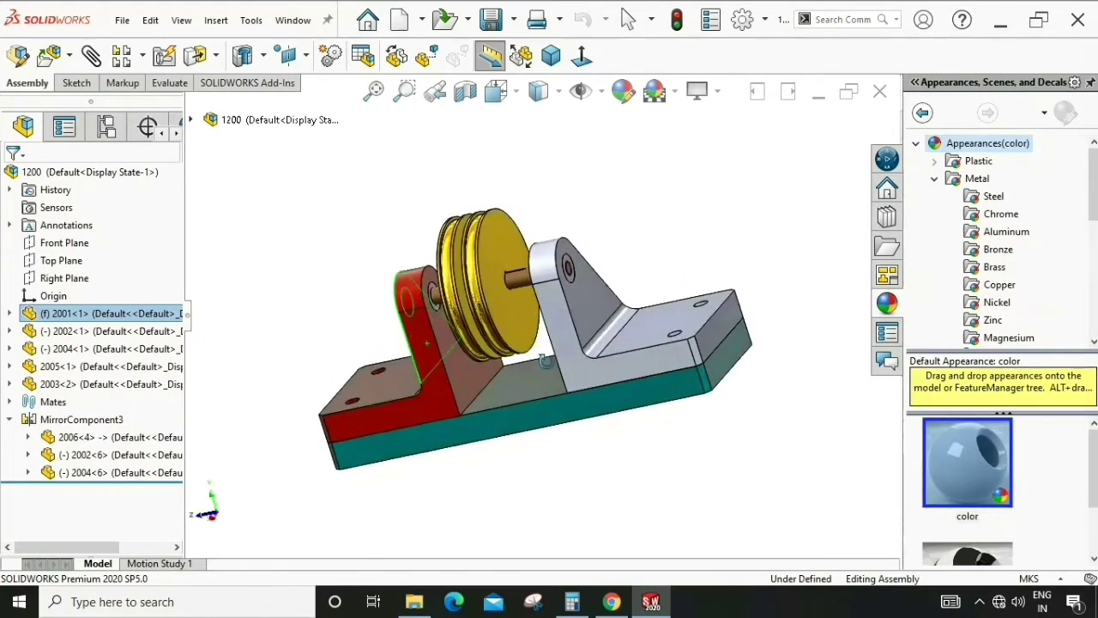
left_click(629, 342)
middle_click_drag(630, 342, 596, 358)
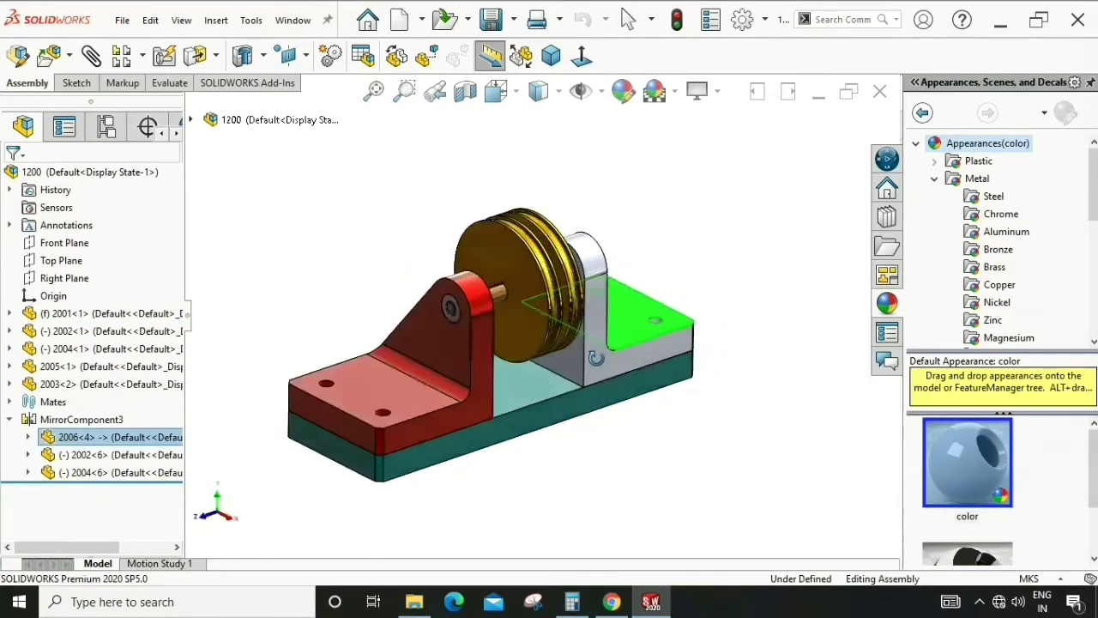
left_click(515, 448)
Orbit the assembly and snap it back to the Isometric orientation.
mouse_move(515, 448)
middle_mouse_down()
mouse_move(464, 334)
mouse_move(522, 390)
middle_mouse_up()
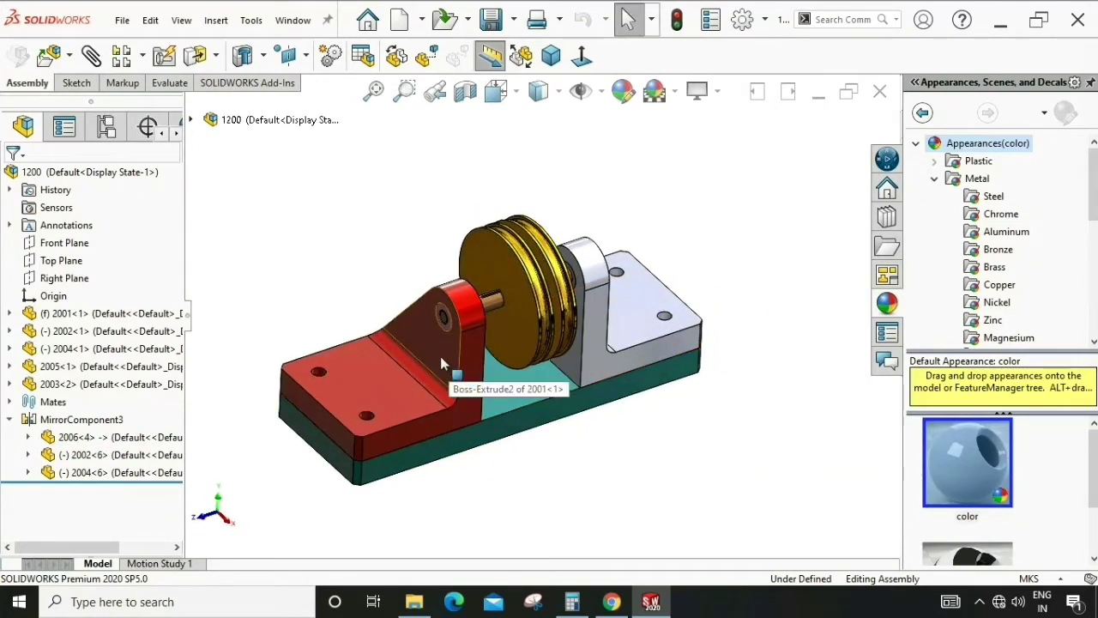
middle_click_drag(440, 356, 438, 343)
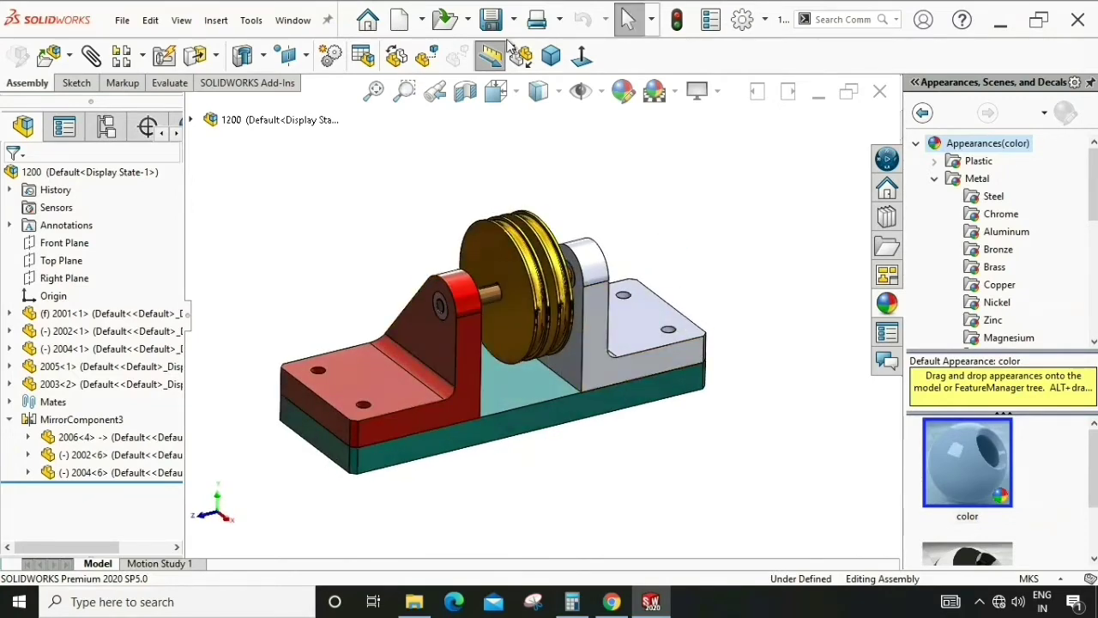
middle_click_drag(627, 409, 623, 426)
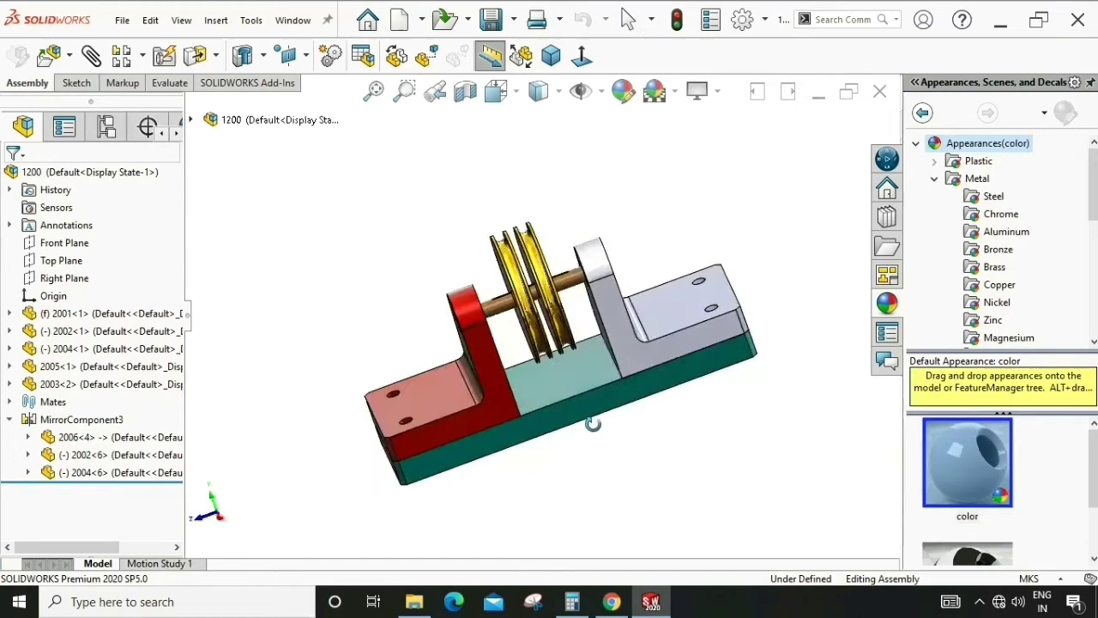
left_click(551, 55)
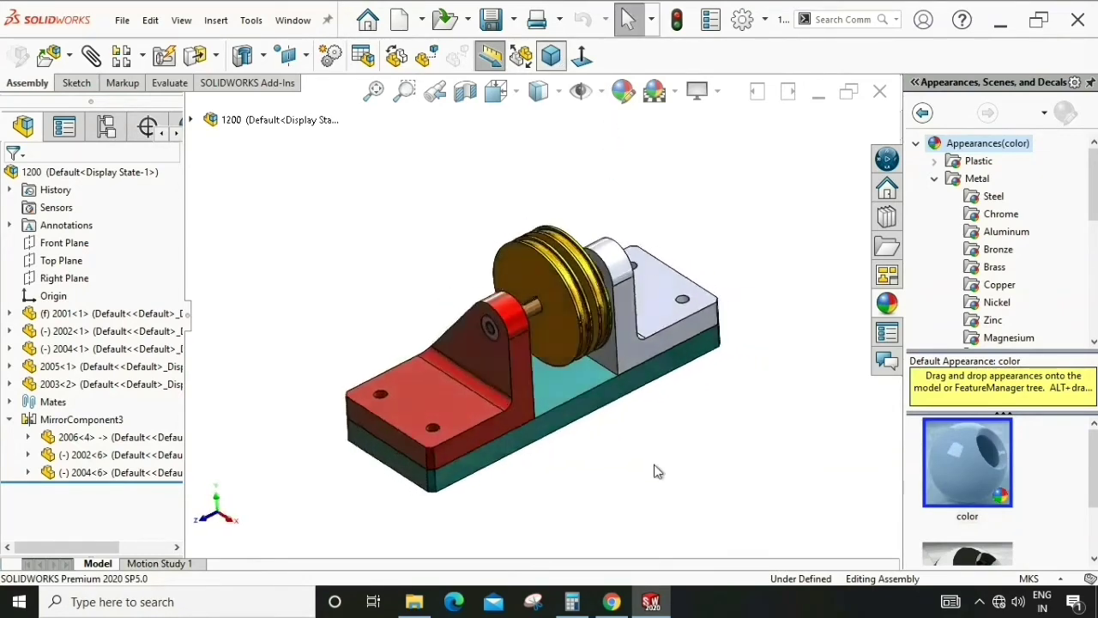
middle_click_drag(654, 465, 583, 109)
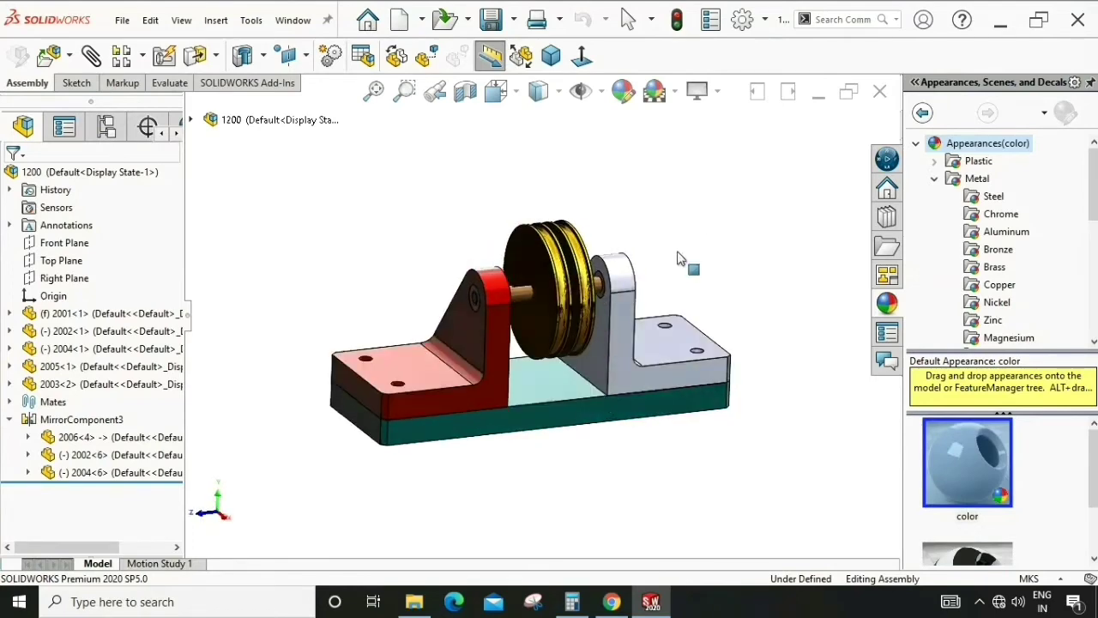
Set guide plate 2001<1> to Lightweight in its Component Properties.
left_click(553, 56)
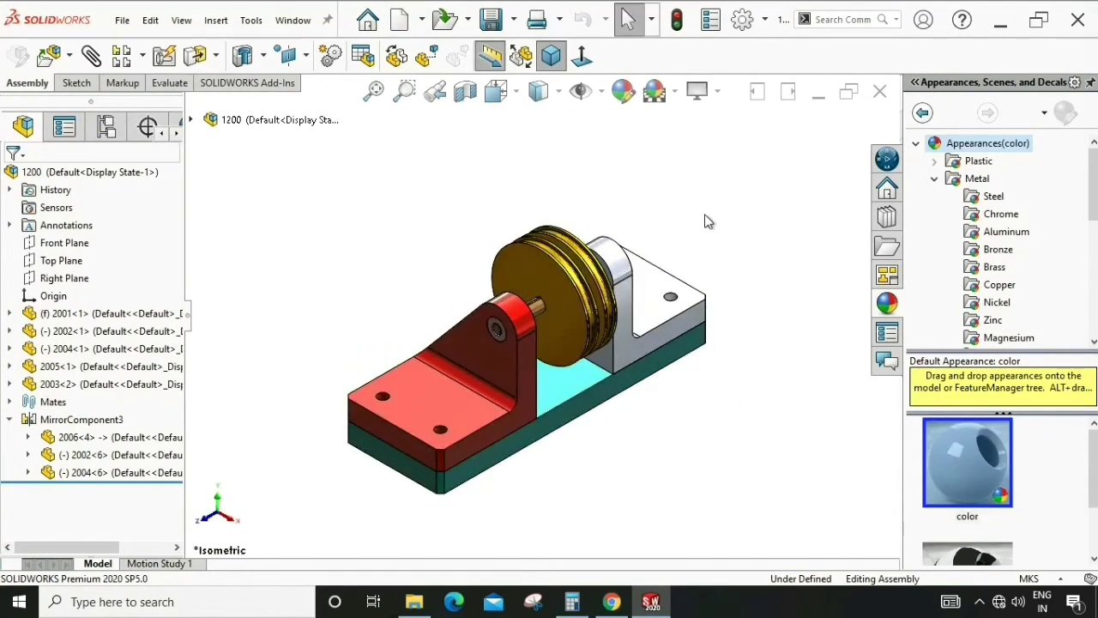
key("Left")
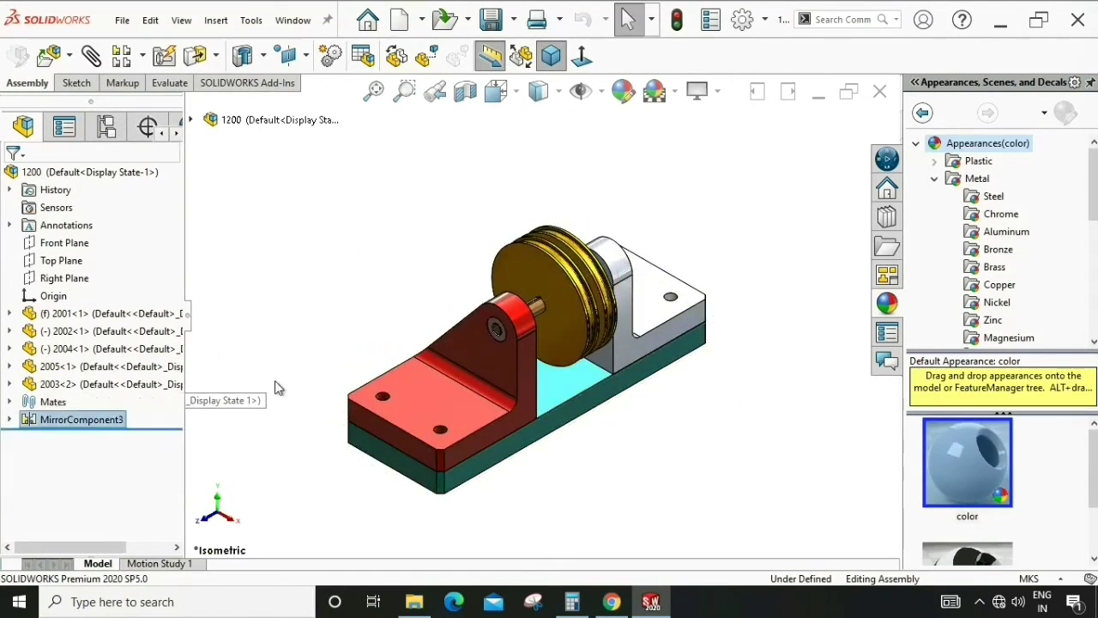
left_click(172, 314)
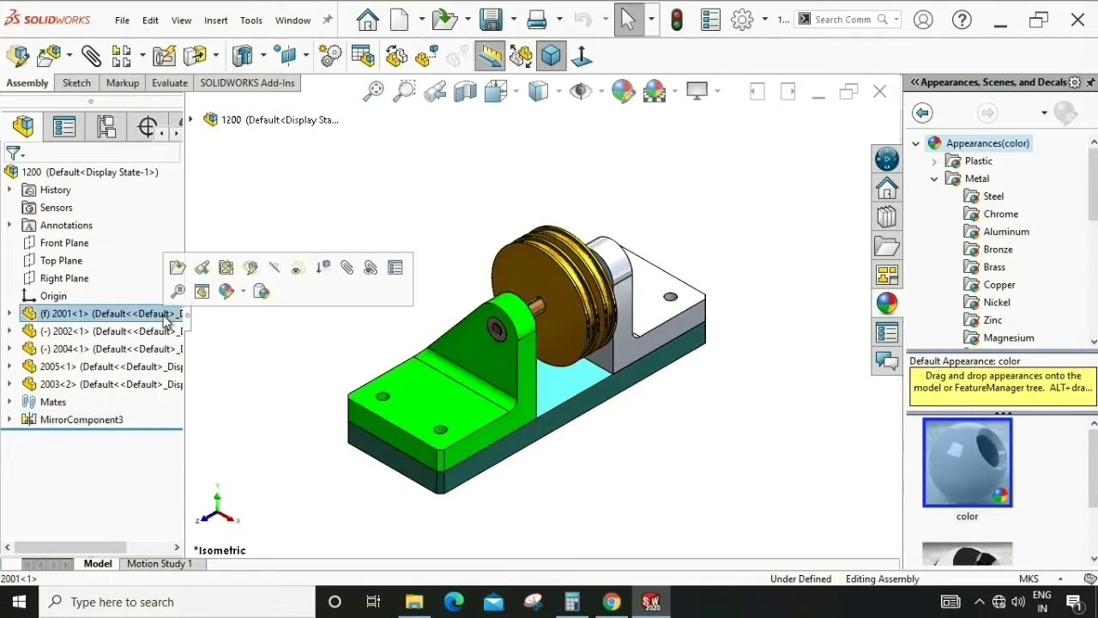
left_click(394, 270)
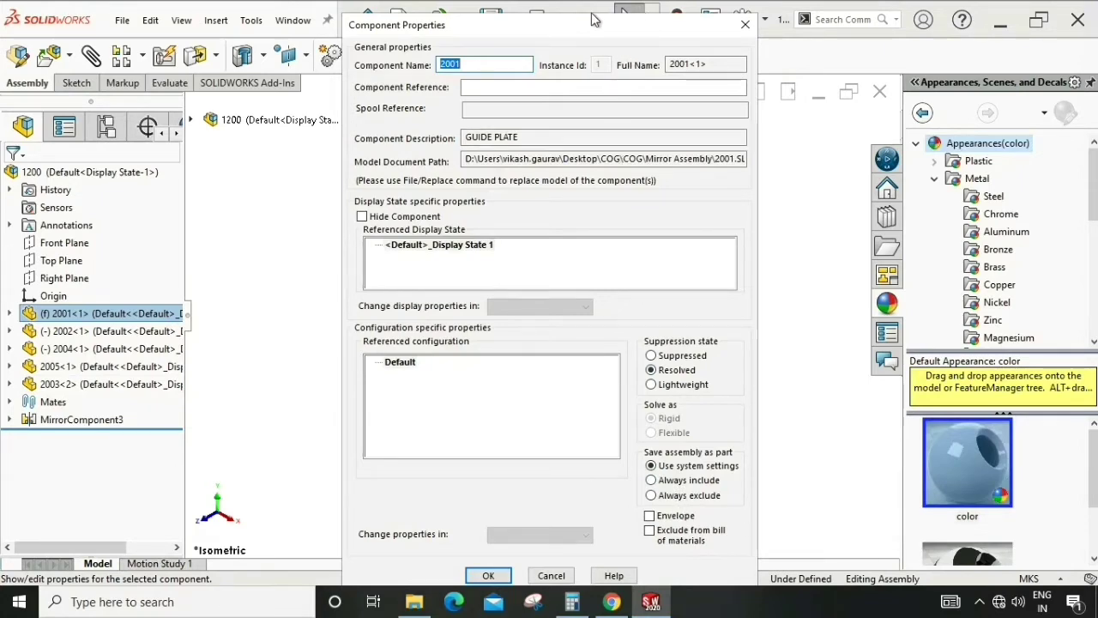
left_click_drag(590, 21, 528, 11)
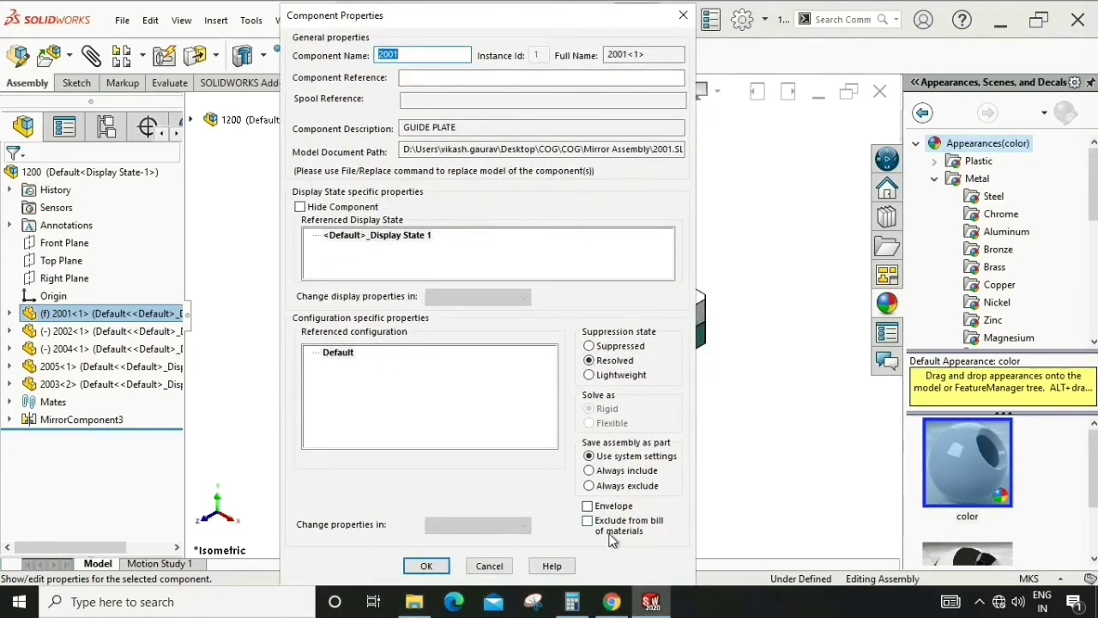
left_click(589, 376)
left_click(432, 567)
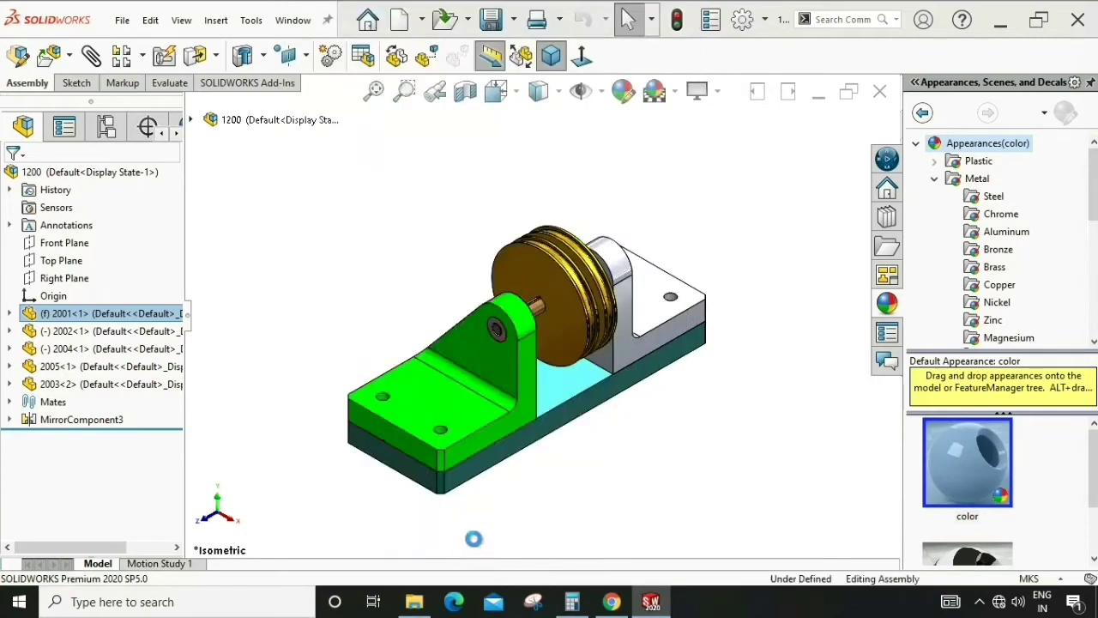
Confirm Component Properties for the selected components 2002 through 2003.
left_click(47, 331)
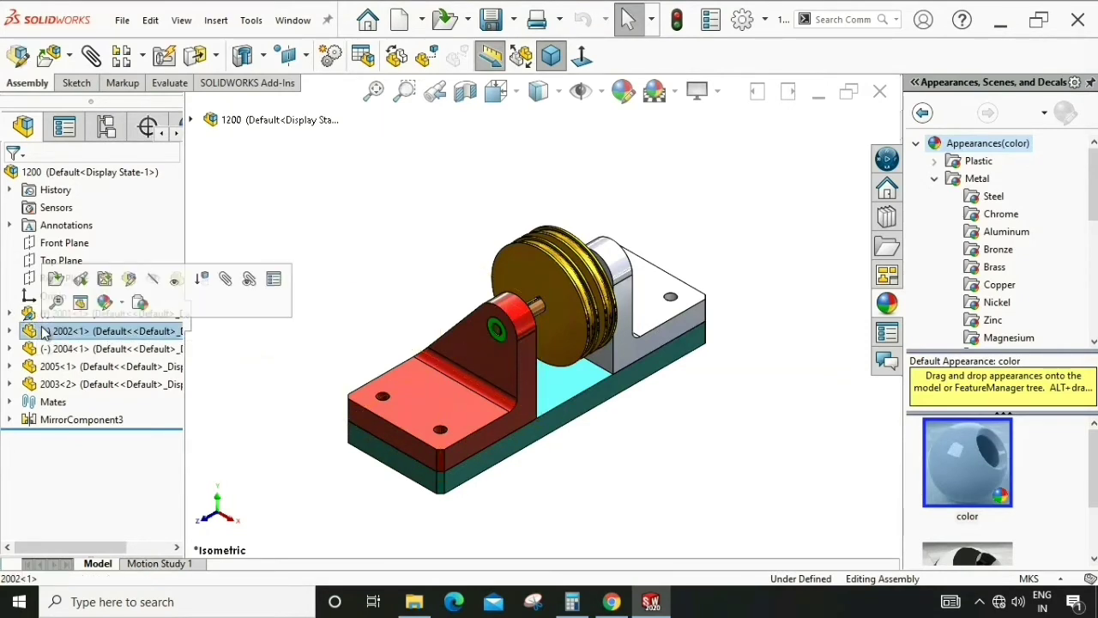
left_click(85, 383, "shift")
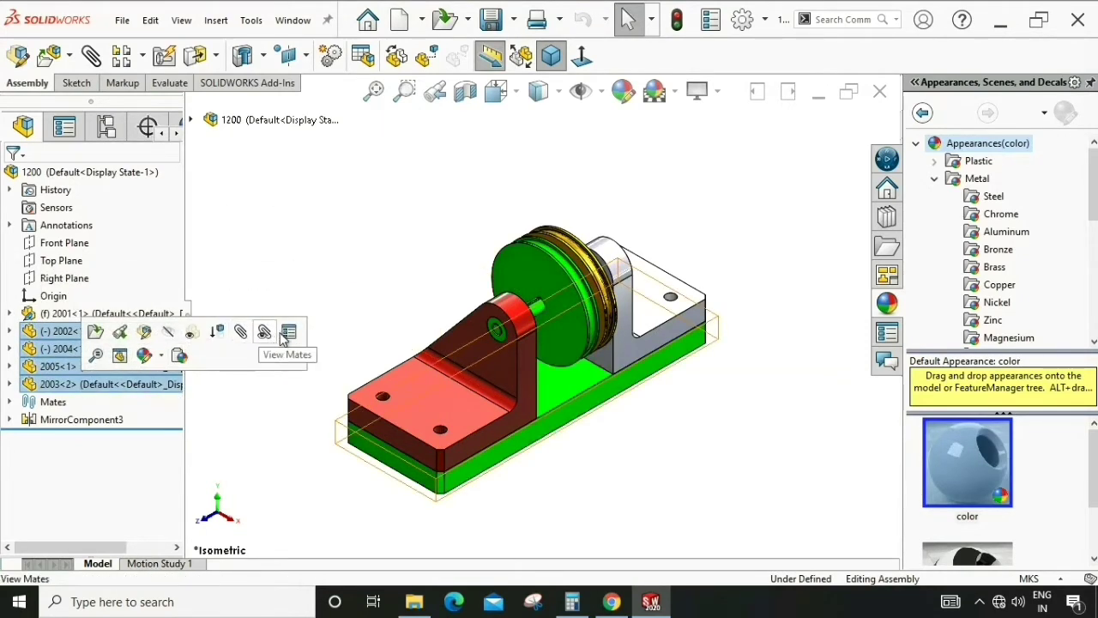
left_click(289, 331)
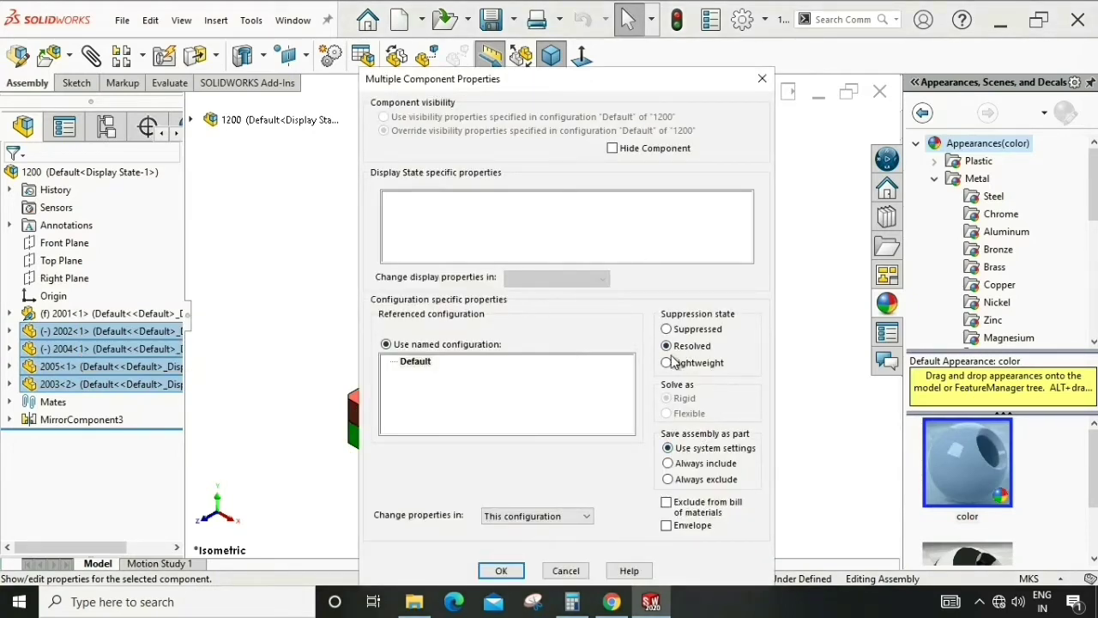
left_click(501, 570)
left_click(257, 394)
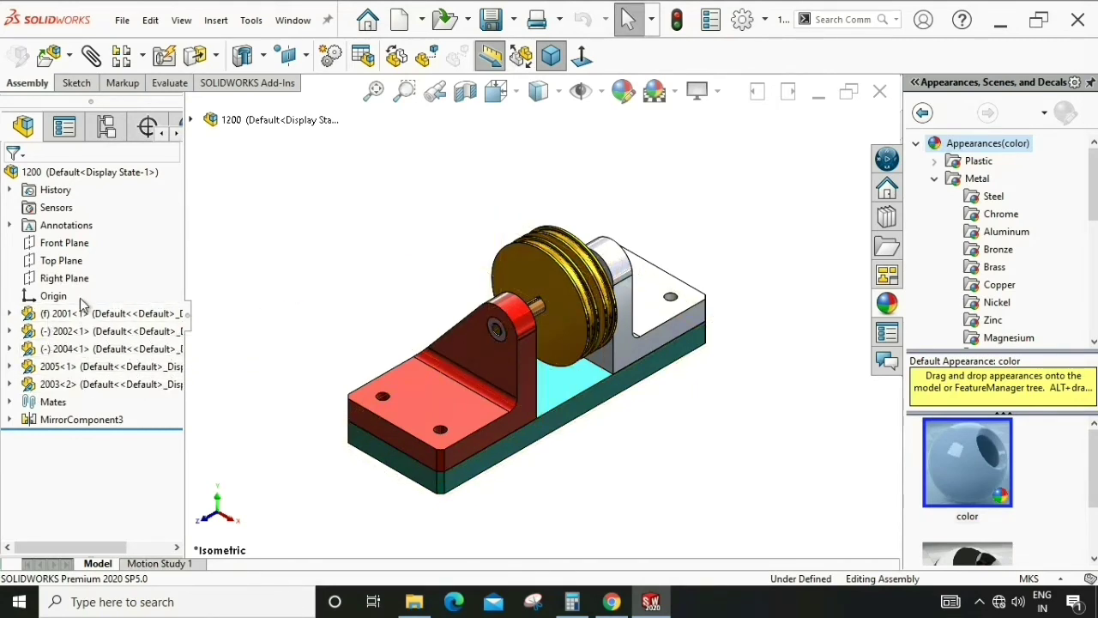
Confirm Component Properties for all five components 2001 through 2003<2>, then return to Isometric.
left_click(58, 318)
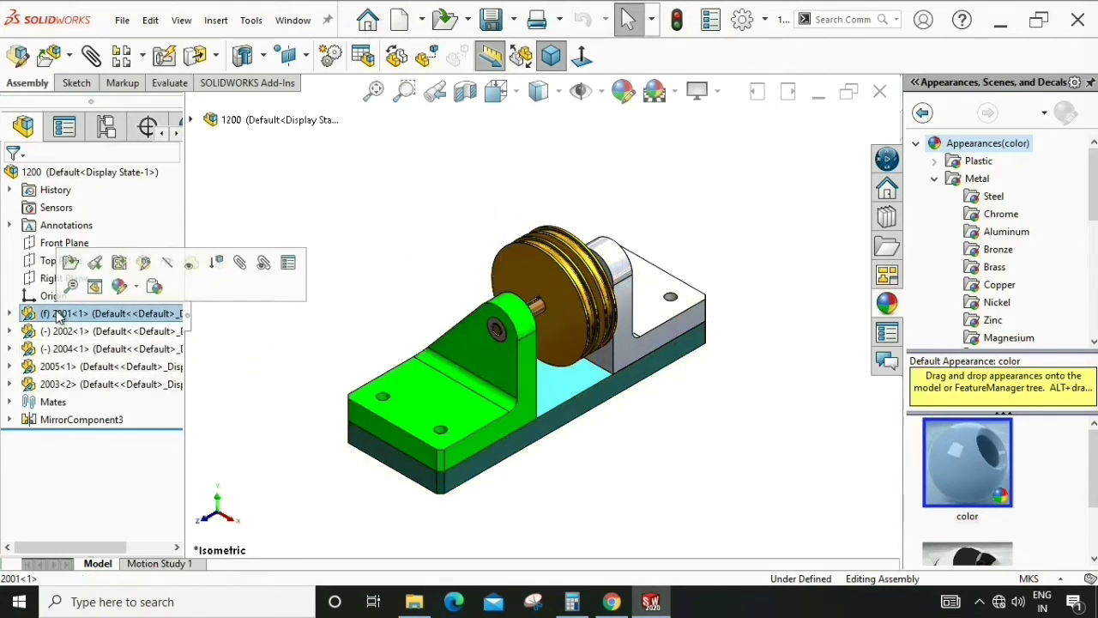
left_click(71, 386, "shift")
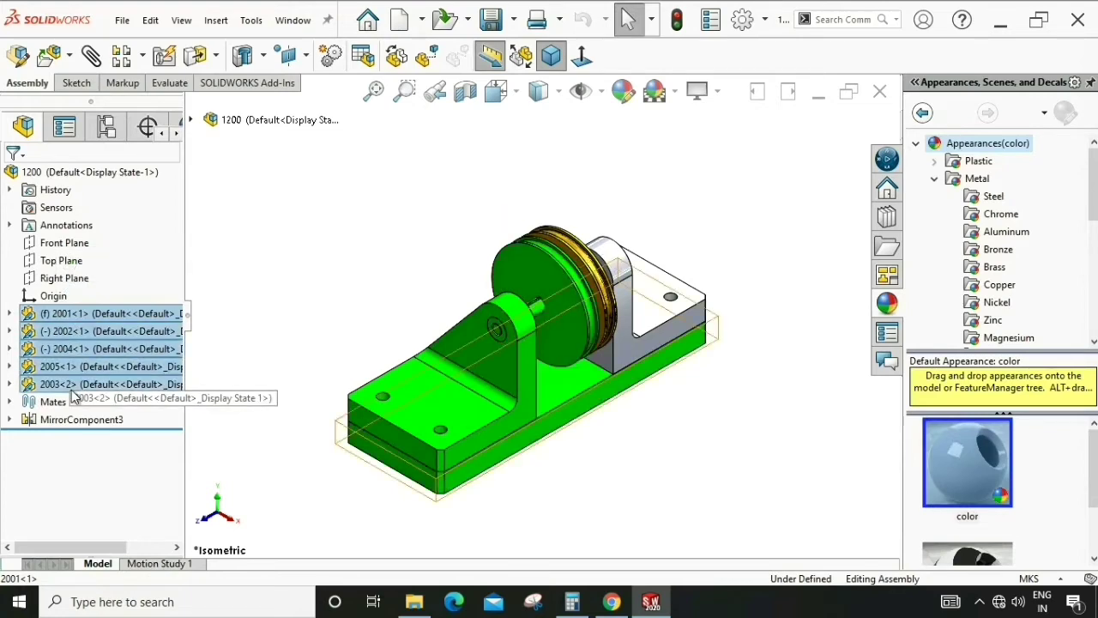
left_click(281, 344)
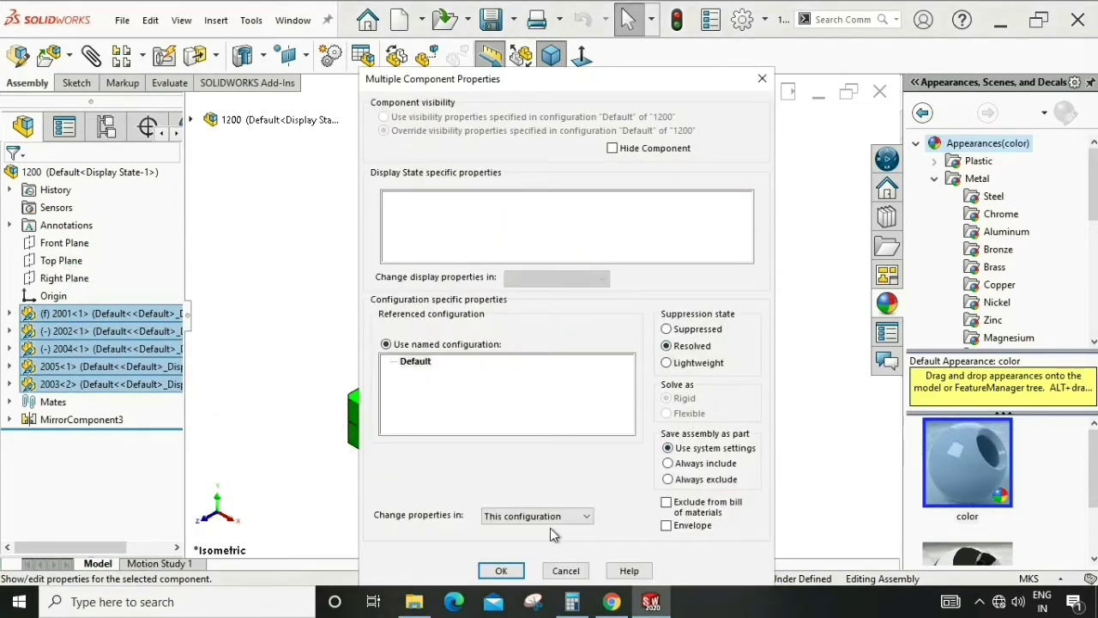
left_click(501, 570)
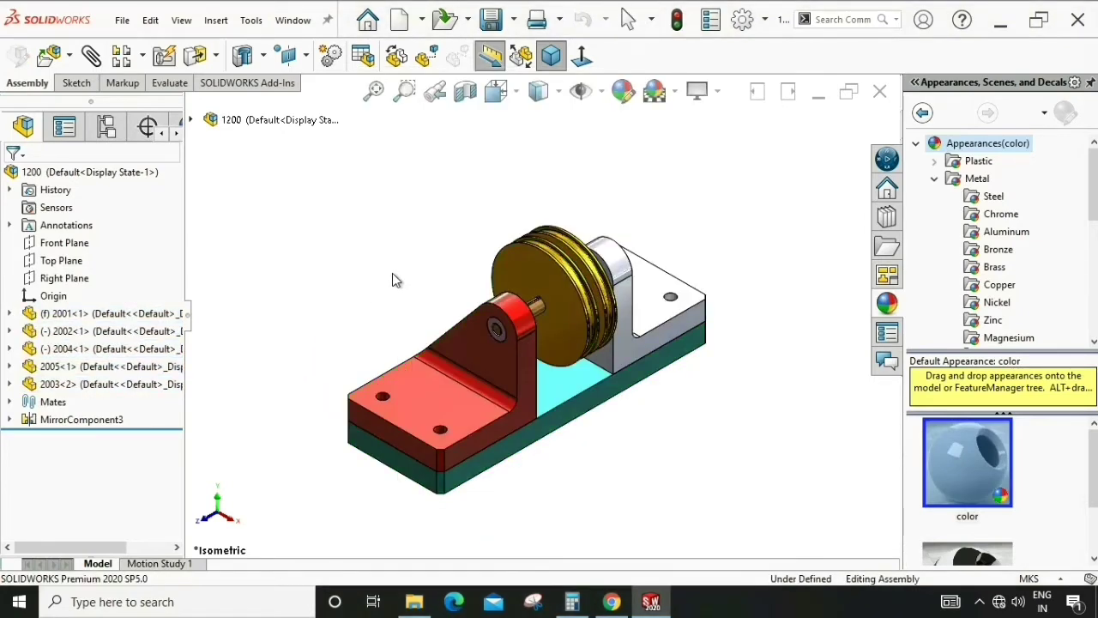
mouse_move(392, 274)
middle_mouse_down()
mouse_move(338, 243)
mouse_move(377, 248)
mouse_move(389, 238)
middle_mouse_up()
left_click(551, 55)
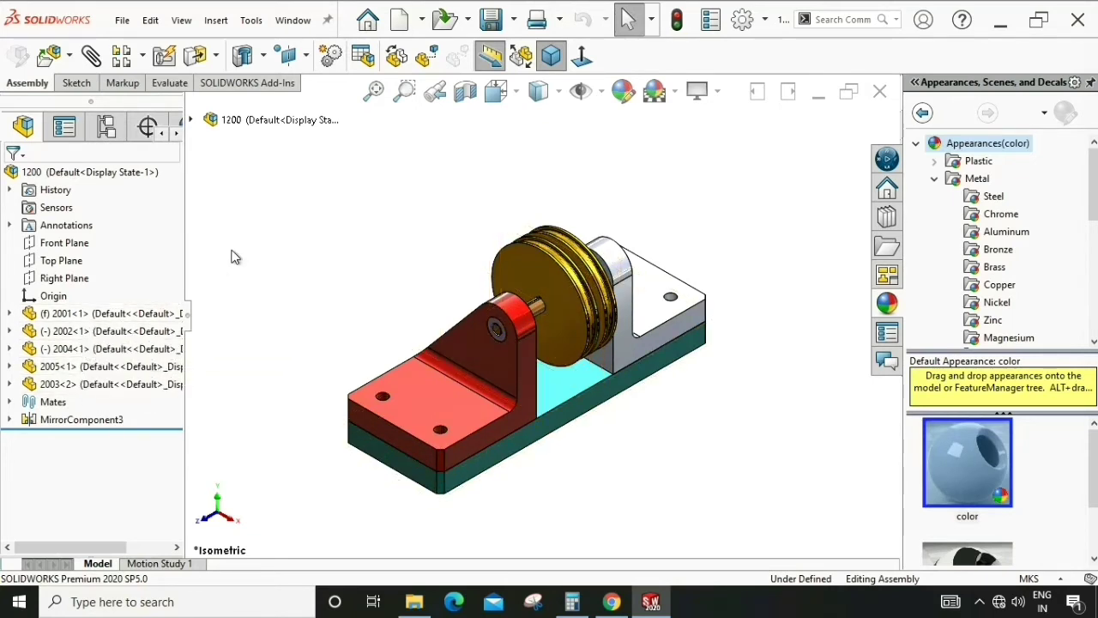
Create drawing Draw1 from the Drawing template on an A3 (ISO) sheet.
left_click(124, 19)
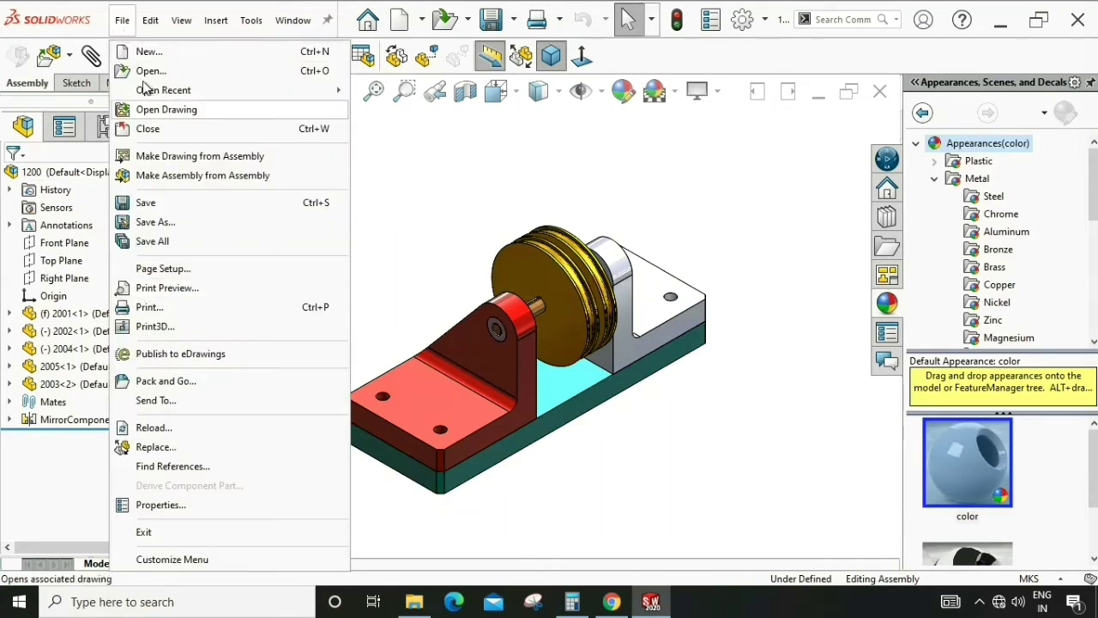
left_click(144, 51)
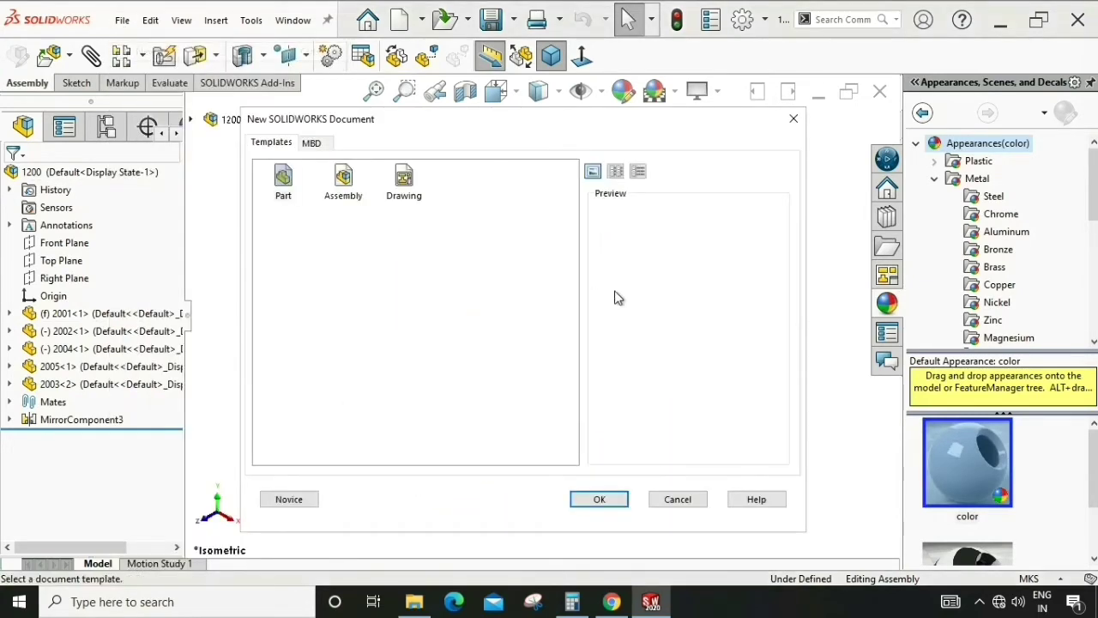
left_click(403, 182)
left_click(605, 504)
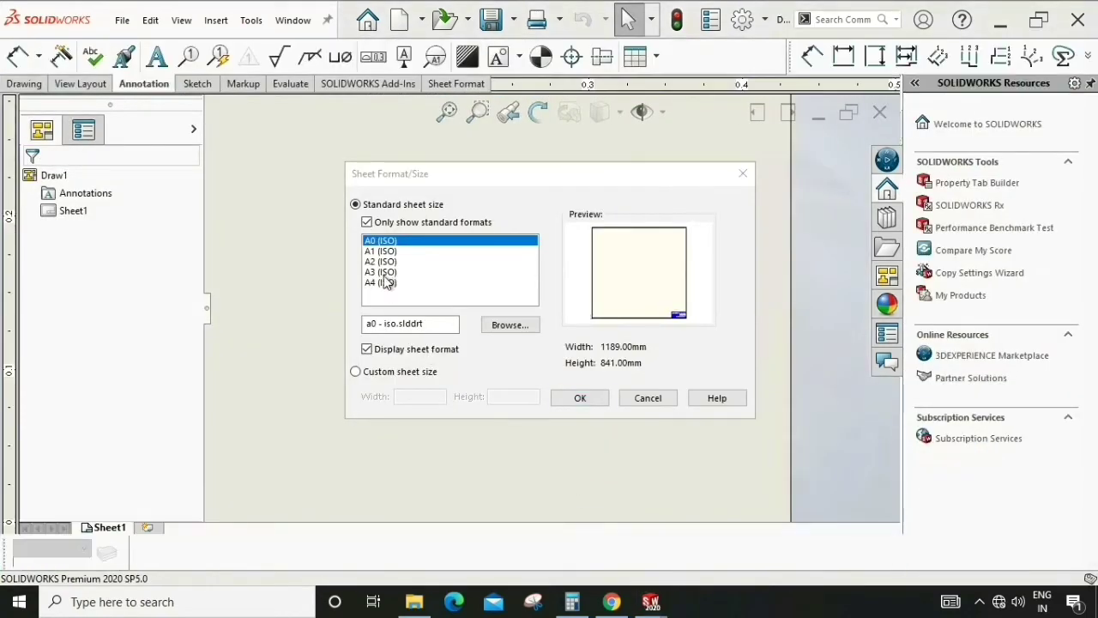
left_click(383, 273)
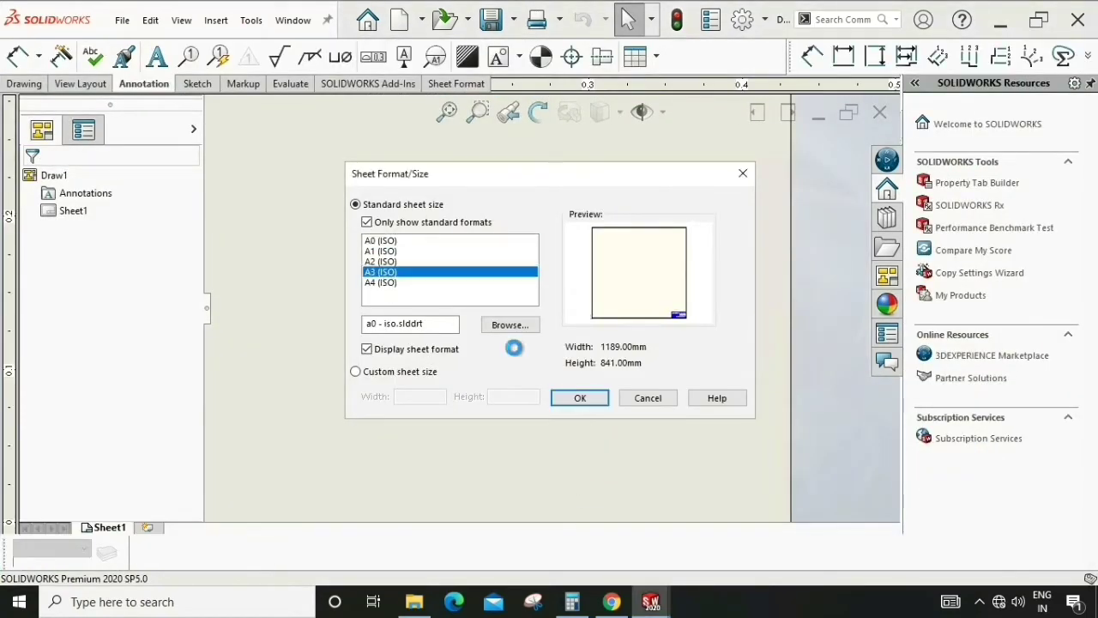
left_click(582, 399)
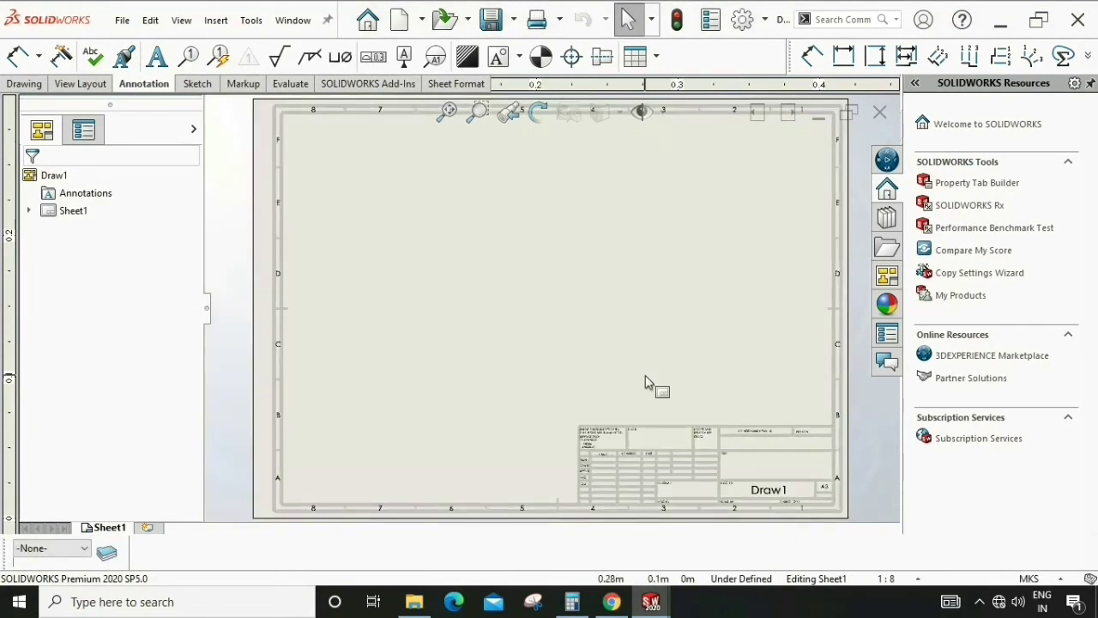
Load assembly 1200 into the View Palette to generate its standard views.
left_click(26, 84)
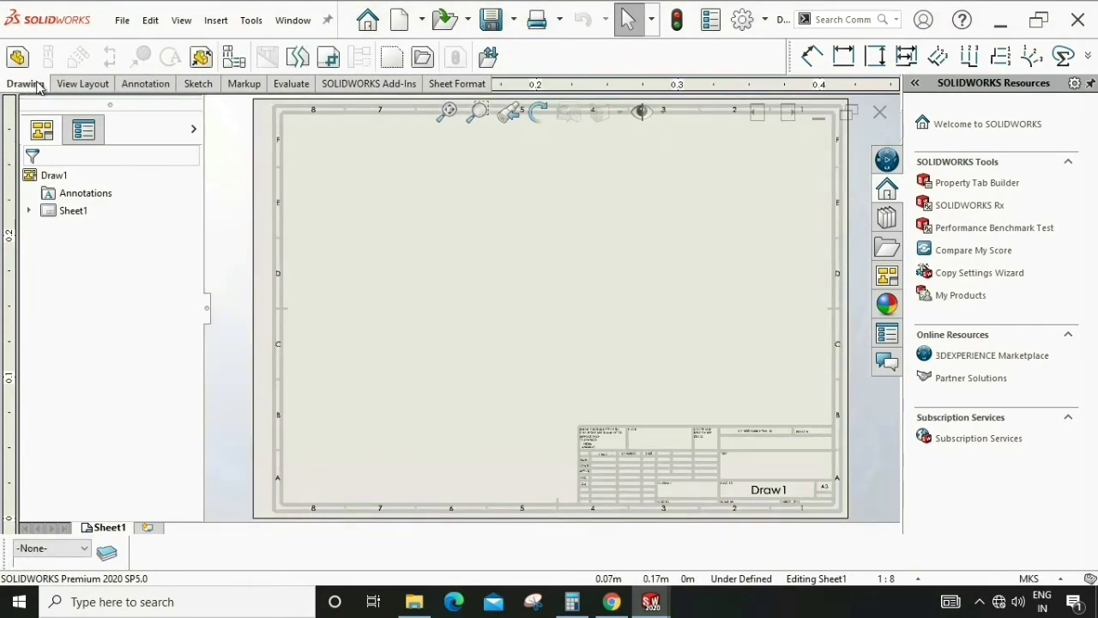
left_click(887, 275)
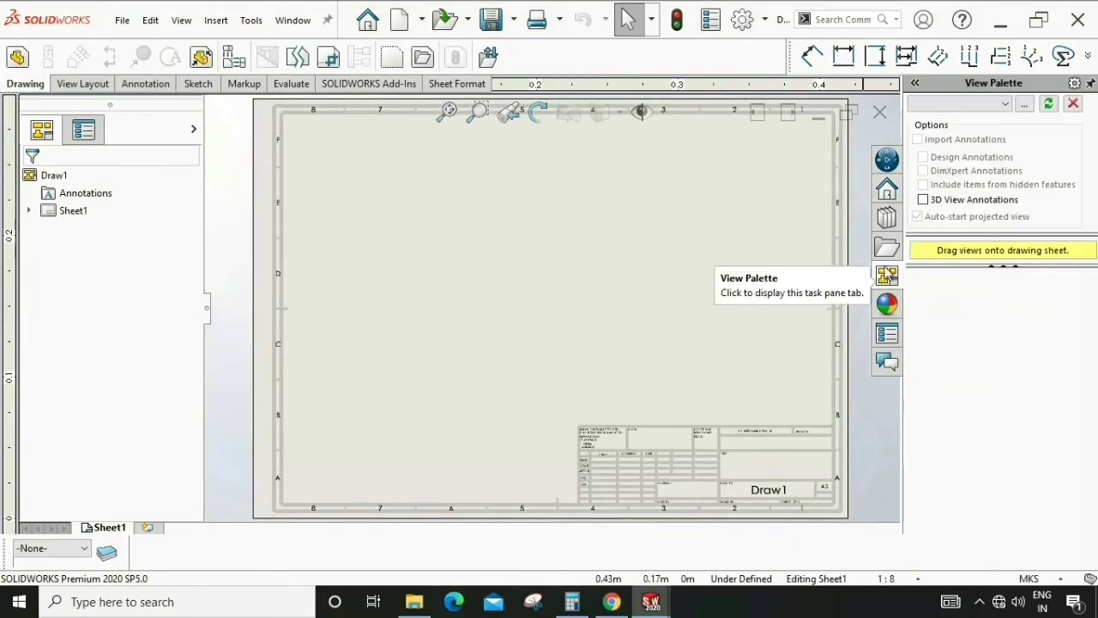
left_click(1004, 103)
left_click(994, 120)
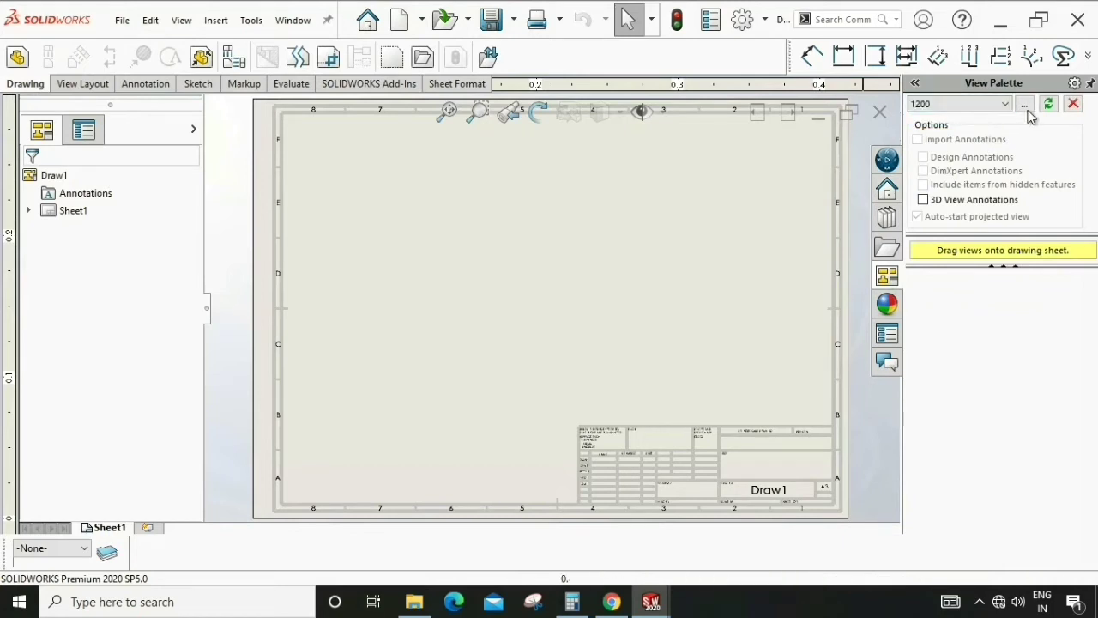
left_click(1048, 104)
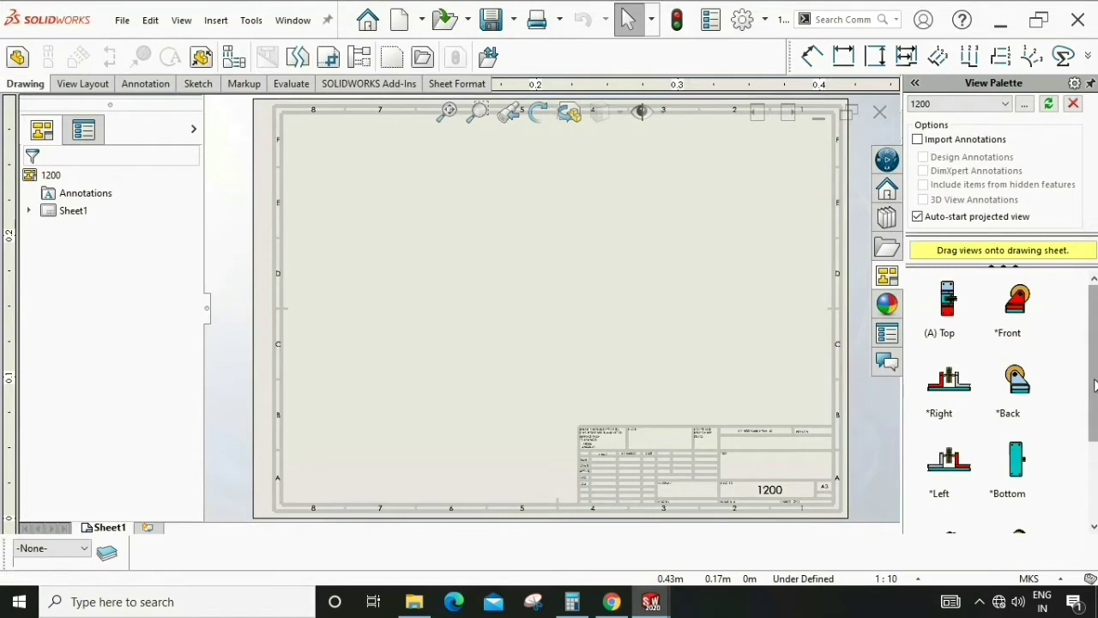
Place the isometric view on the sheet and set the sheet scale to 1:5.
left_click_drag(1093, 389, 1071, 443)
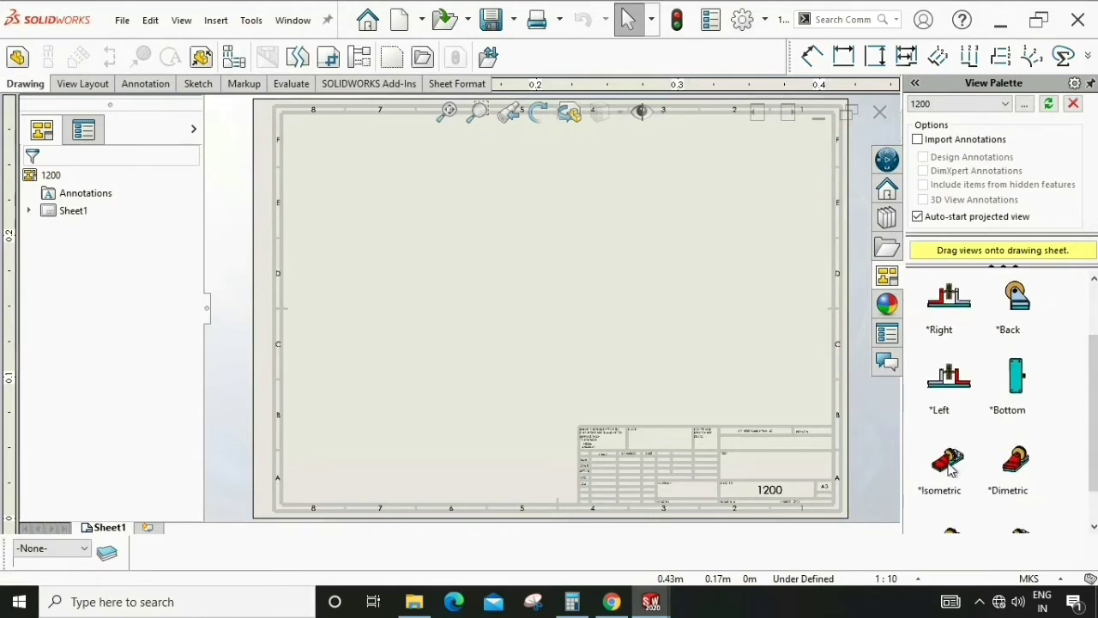
left_click_drag(947, 460, 500, 314)
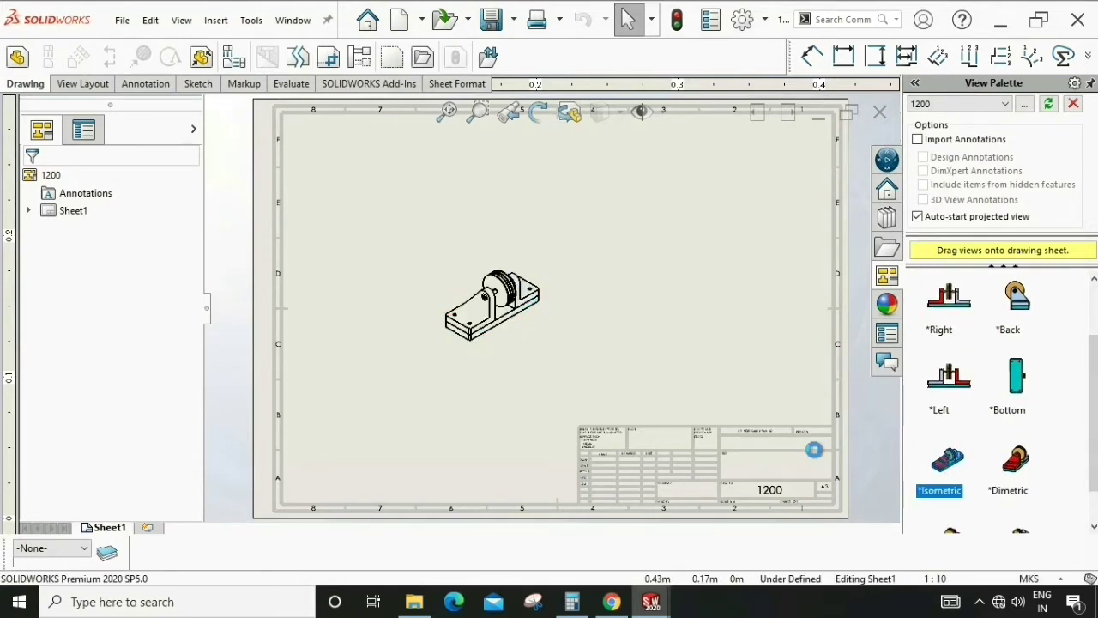
left_click(918, 580)
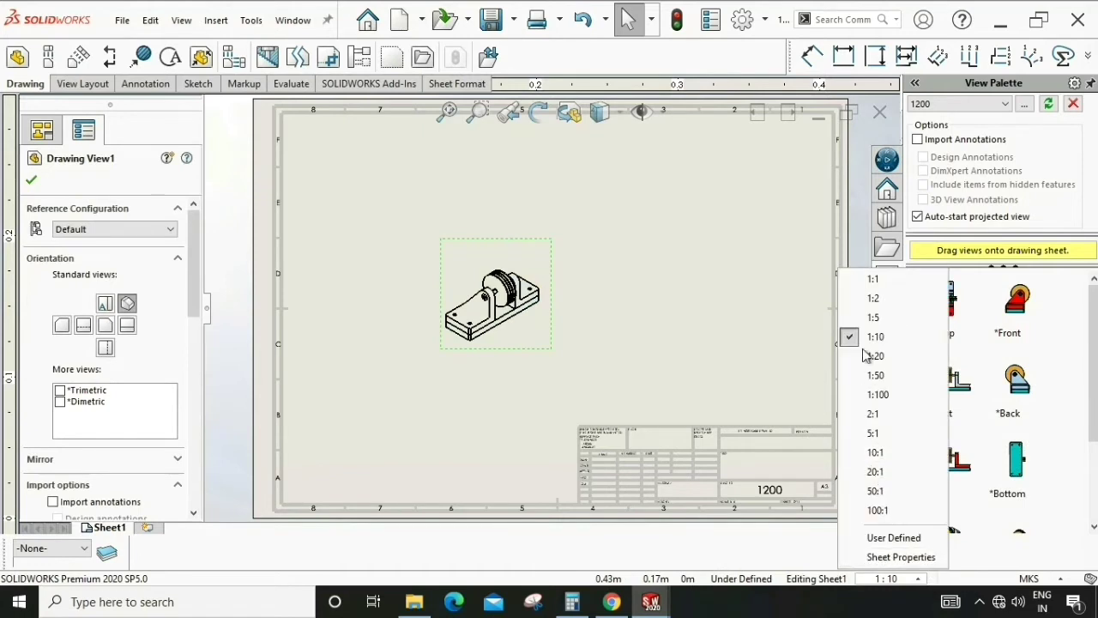
left_click(874, 316)
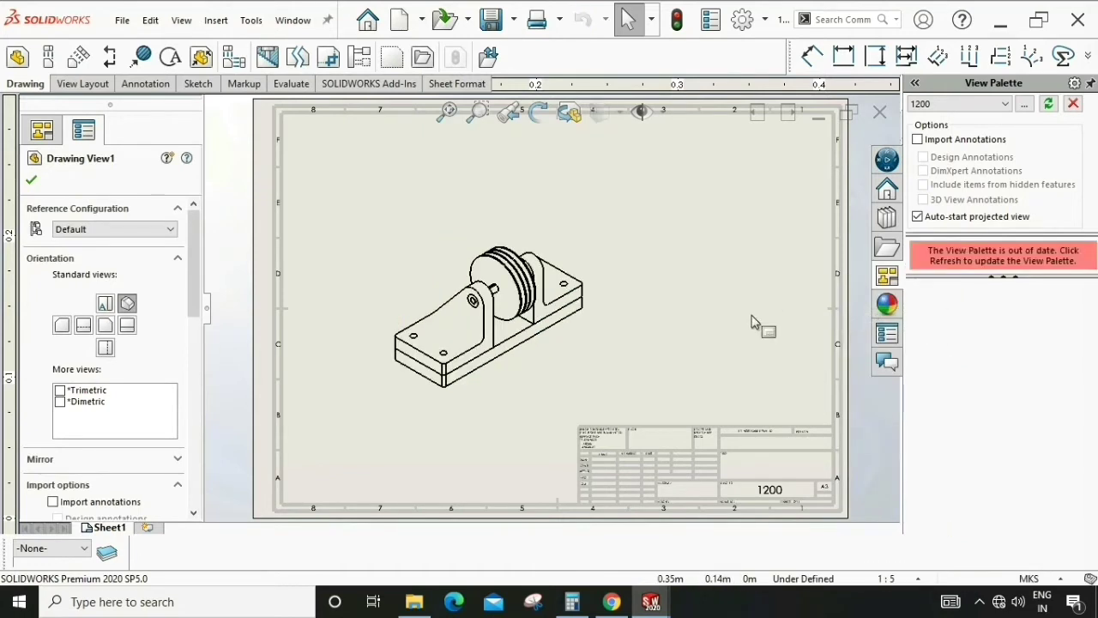
Display the isometric view shaded with edges and change the sheet scale to 1:2.
left_click(575, 361)
left_click(600, 112)
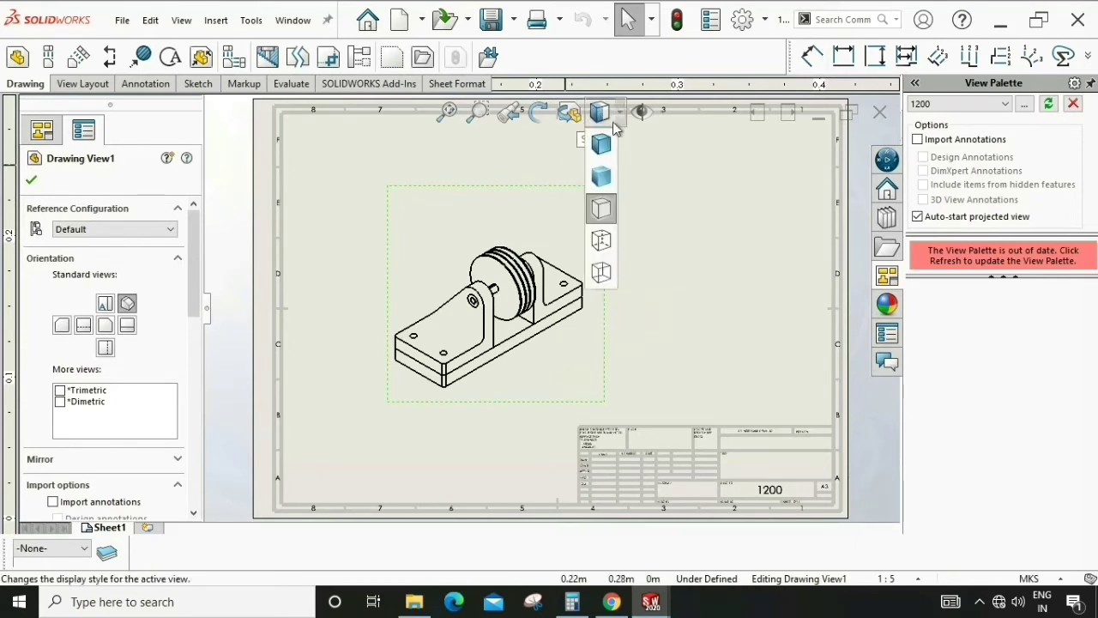
left_click(608, 146)
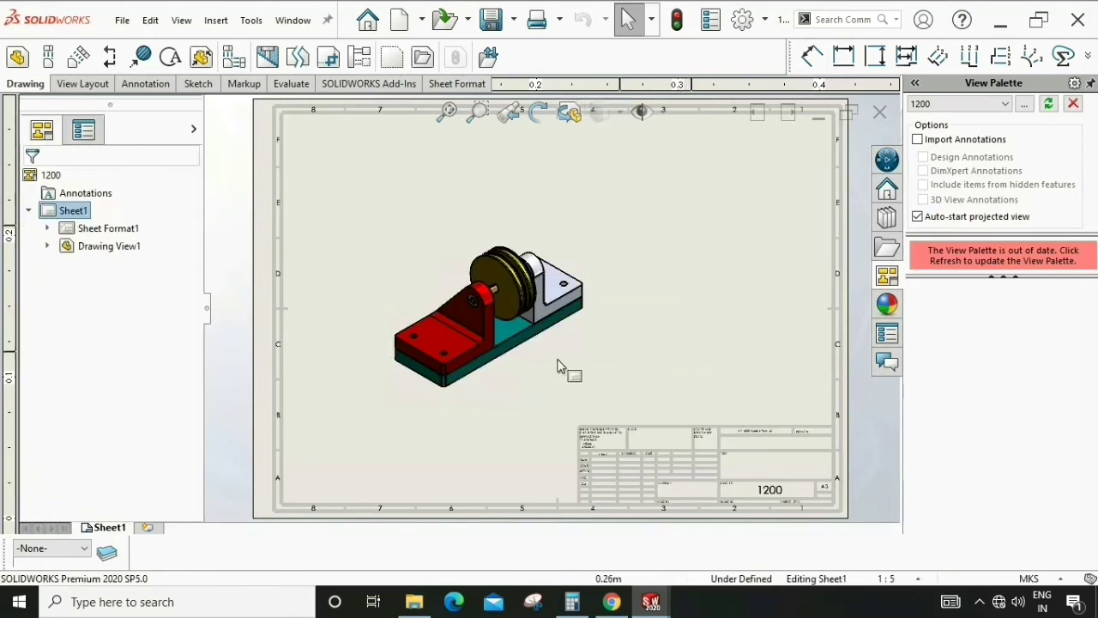
left_click(912, 581)
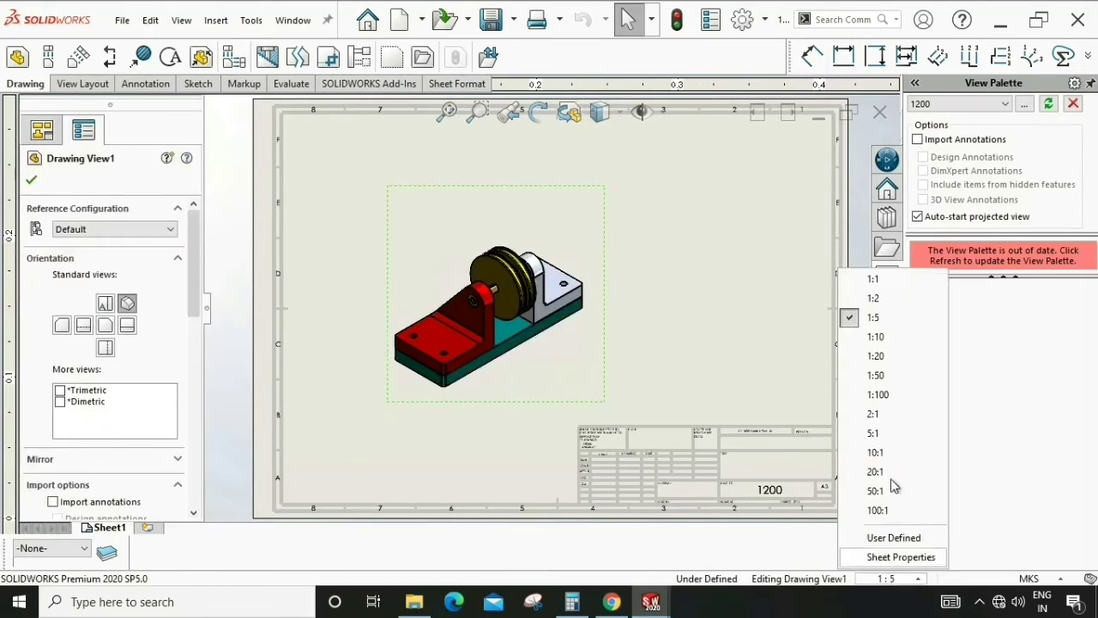
left_click(867, 300)
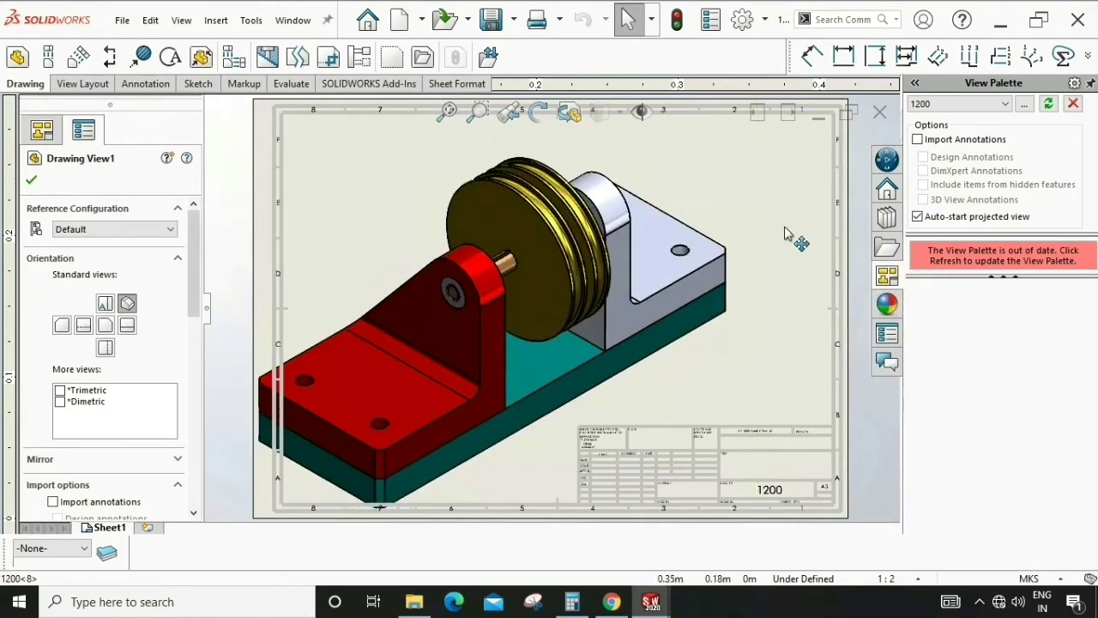
Fit the sheet and nudge the isometric view up and to the right.
key("f")
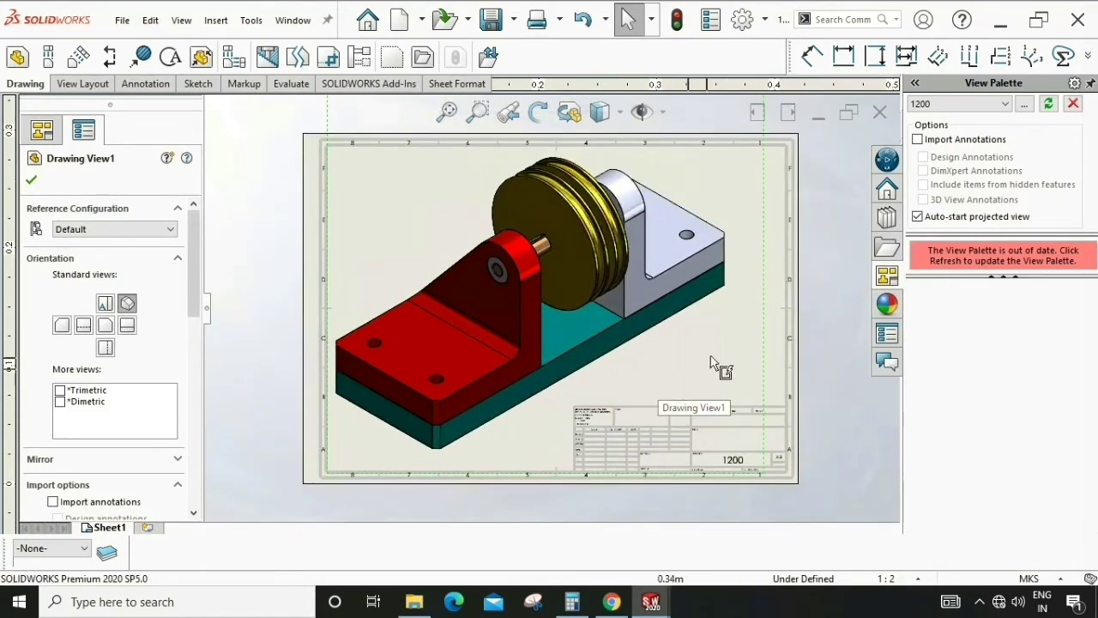
left_click_drag(766, 305, 779, 294)
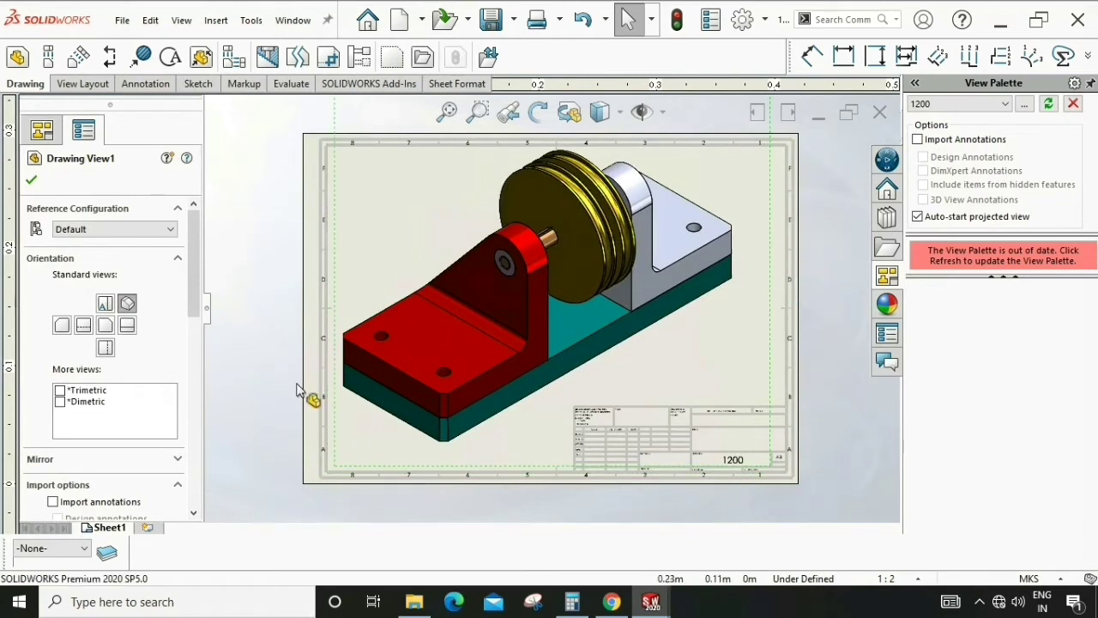
scroll(193, 326, "down", 4)
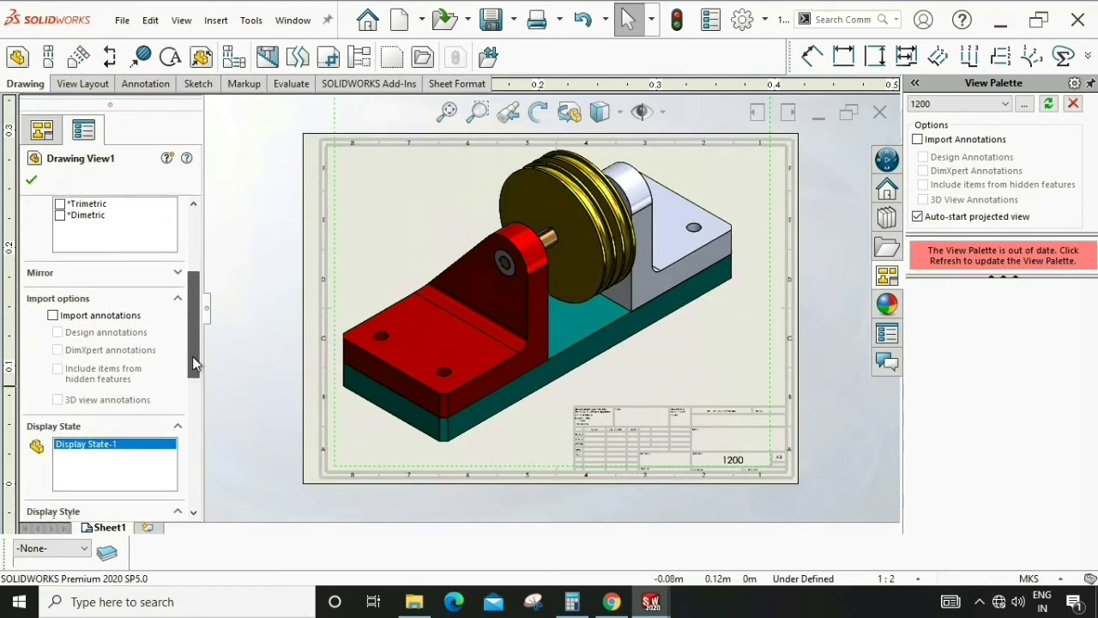
scroll(193, 386, "down", 1)
scroll(194, 411, "down", 3)
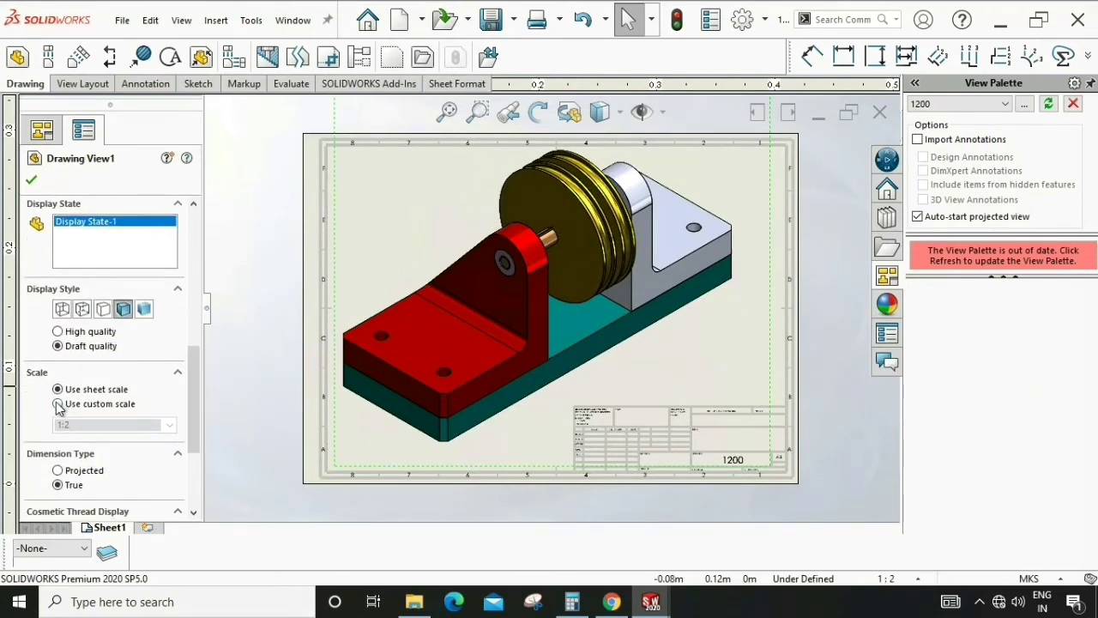
Give the isometric view a custom 1:4 scale and move it left and down.
left_click(59, 403)
left_click(169, 425)
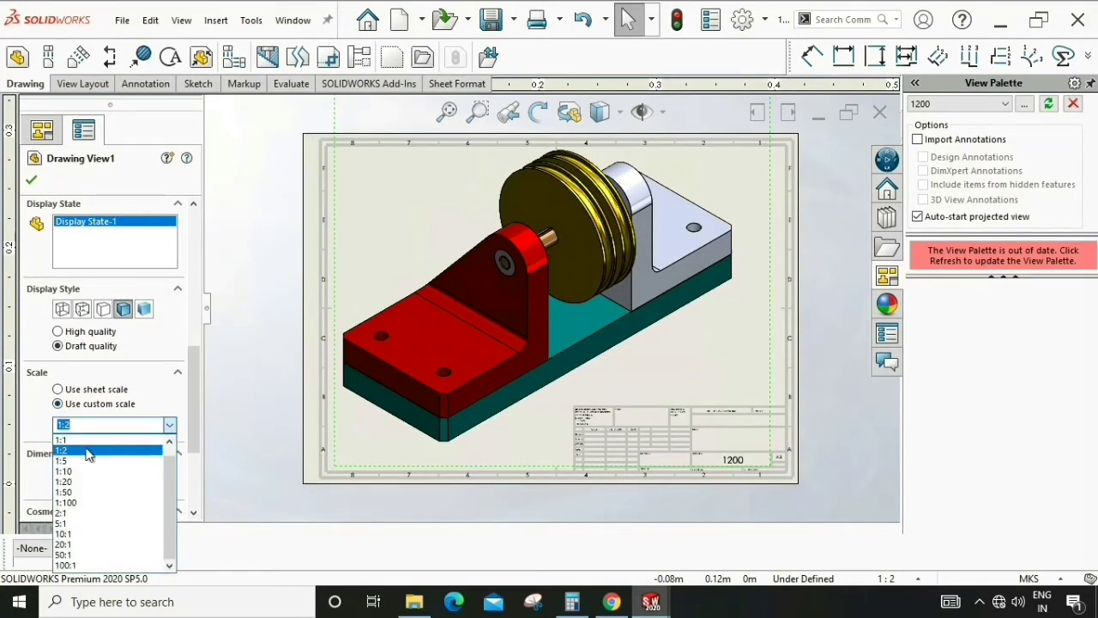
left_click(120, 426)
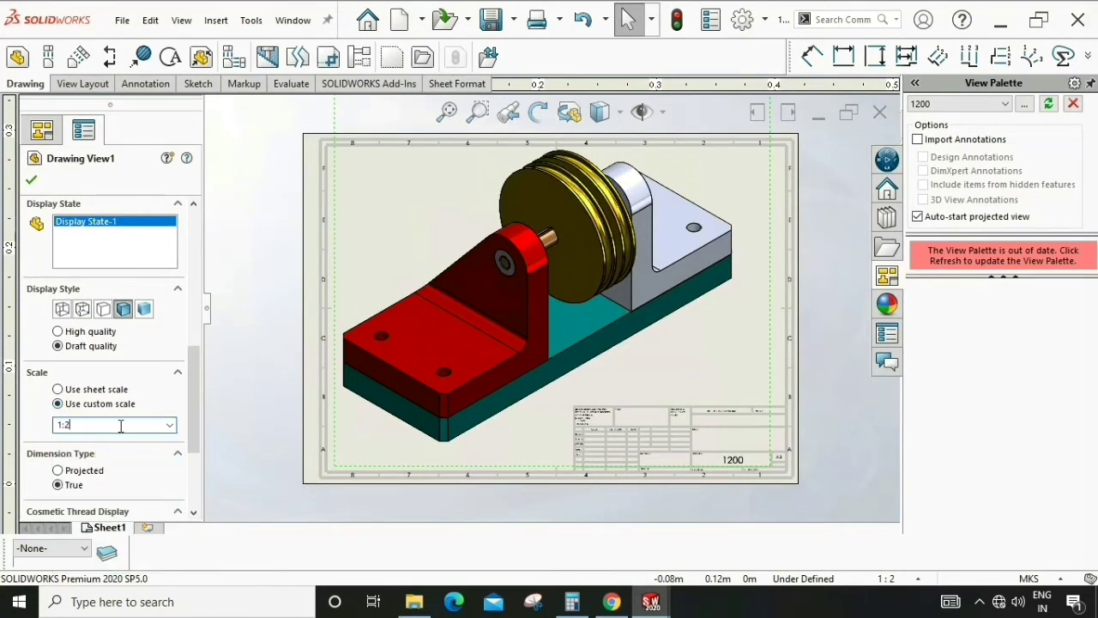
type("4")
key("Return")
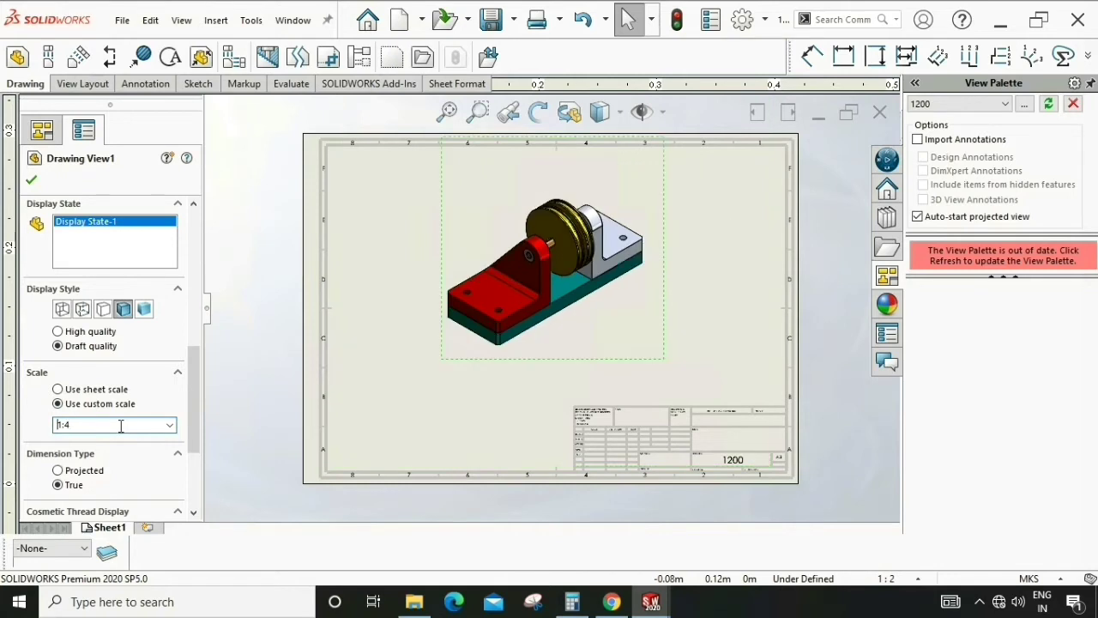
left_click_drag(513, 366, 466, 398)
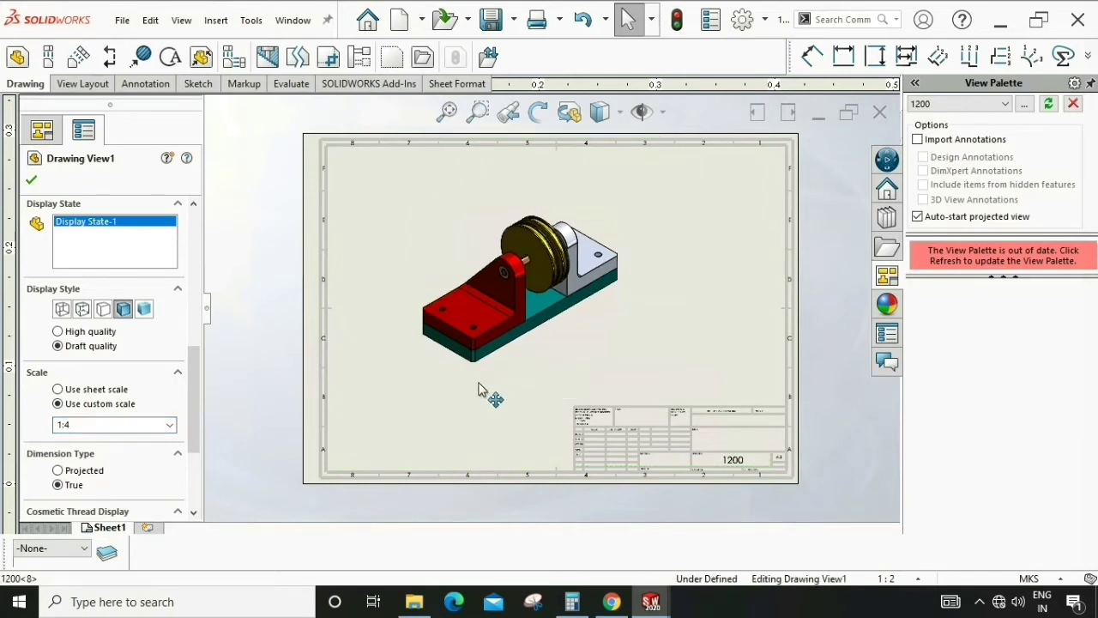
left_click(31, 180)
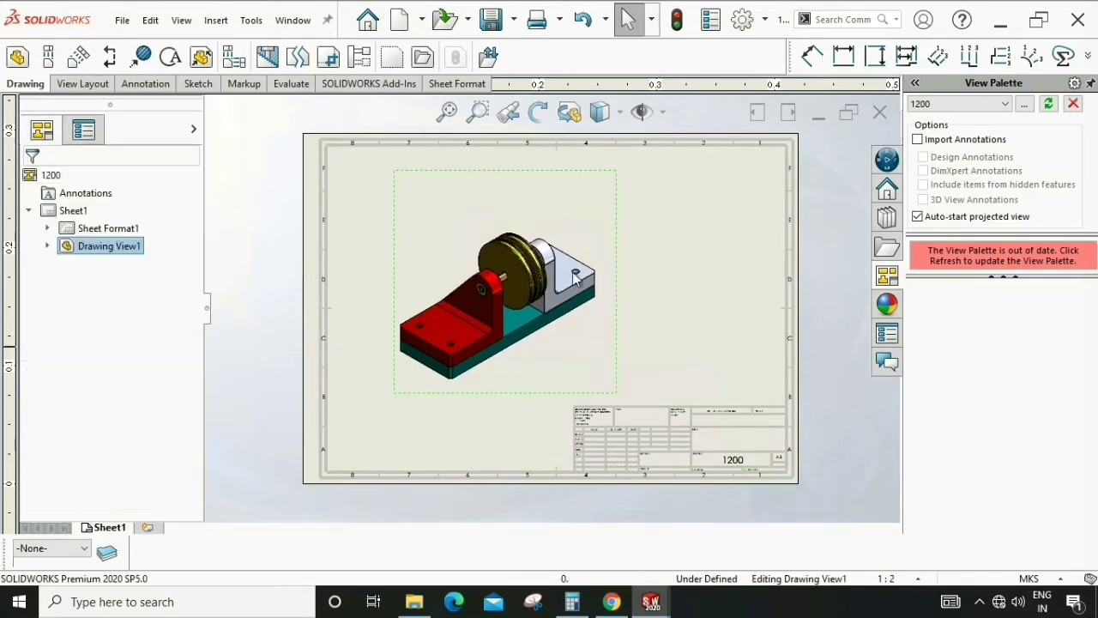
left_click(644, 309)
Save the drawing as 1200 into the Mirror Assembly folder with Ctrl+S.
key("f")
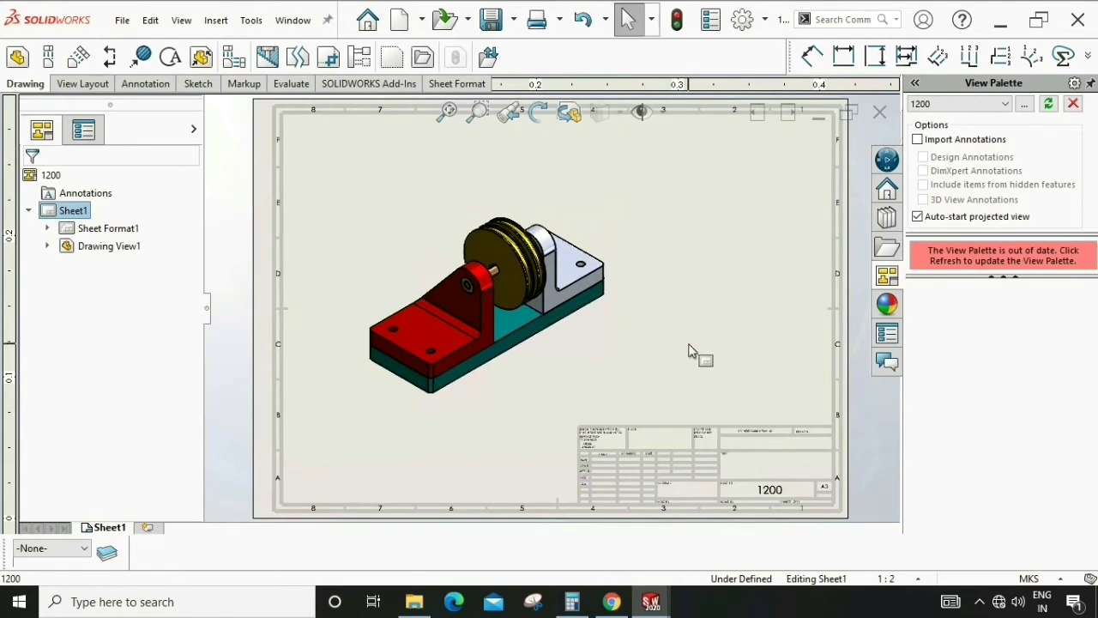
key("ctrl+s")
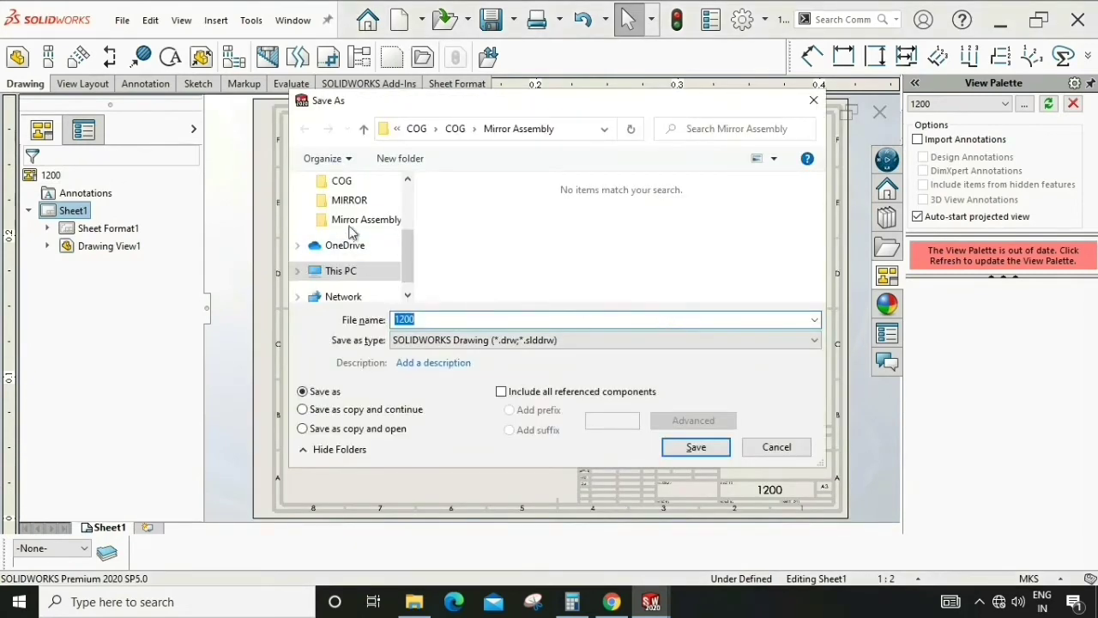
left_click(360, 220)
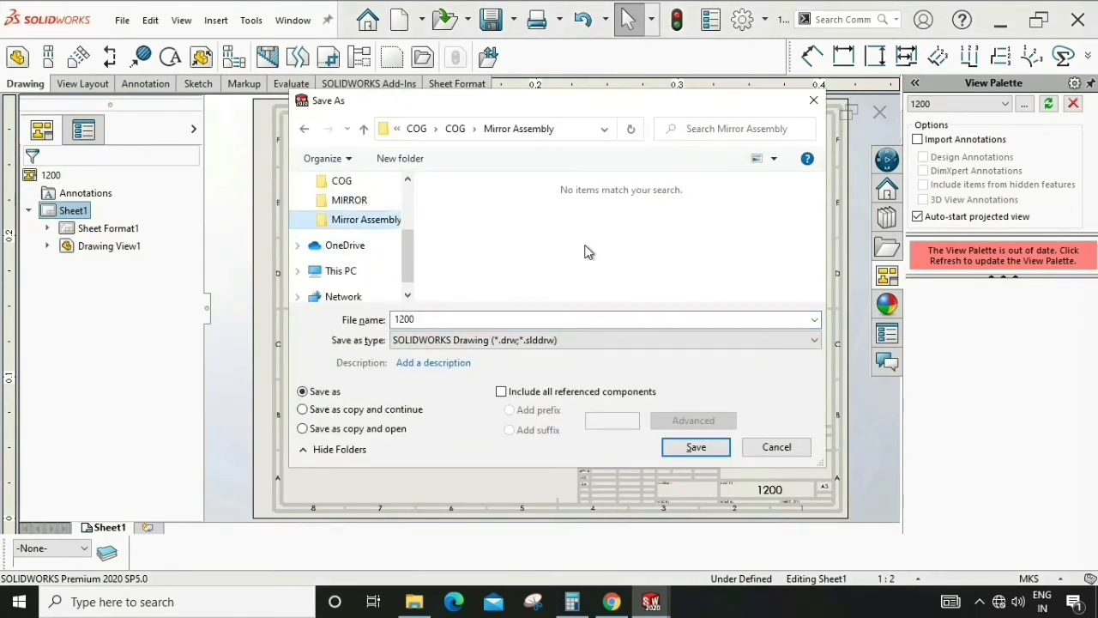
left_click(684, 444)
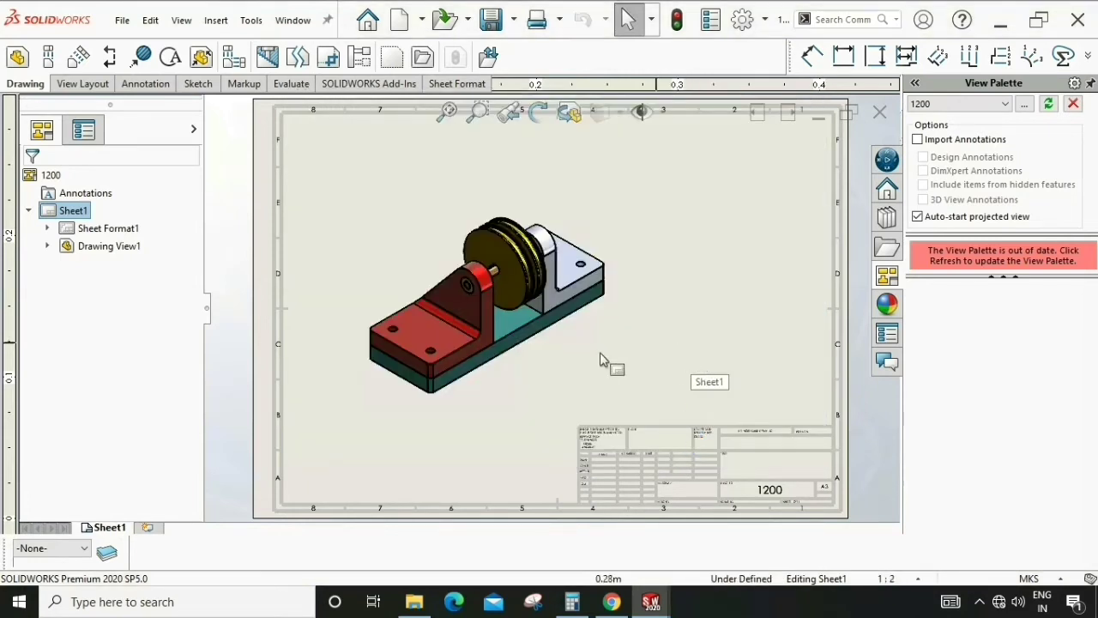
left_click(552, 375)
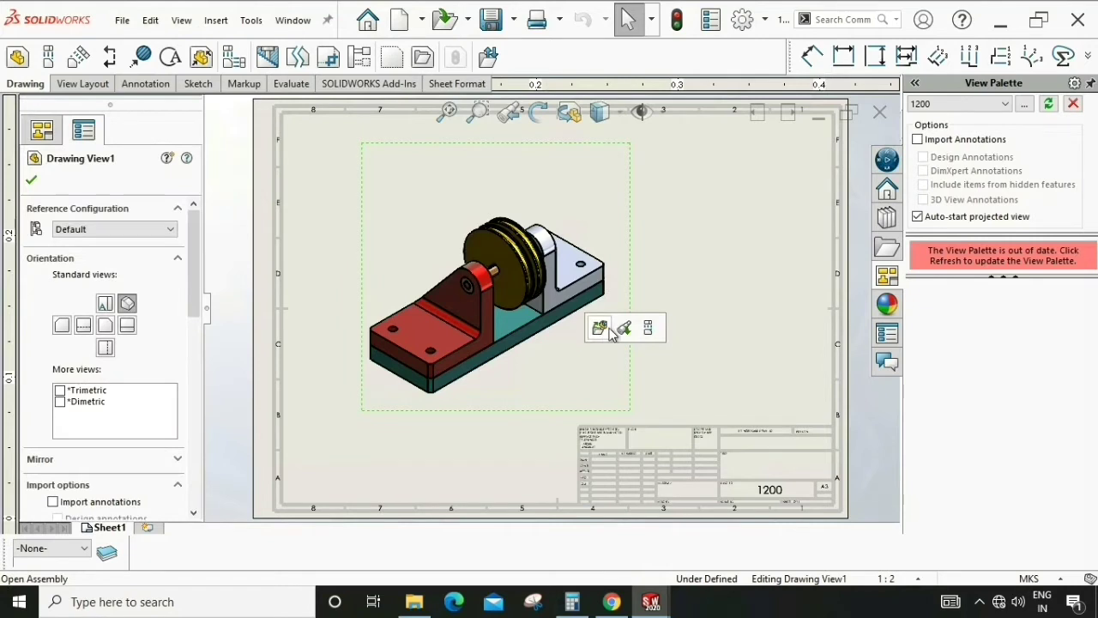
left_click(686, 343)
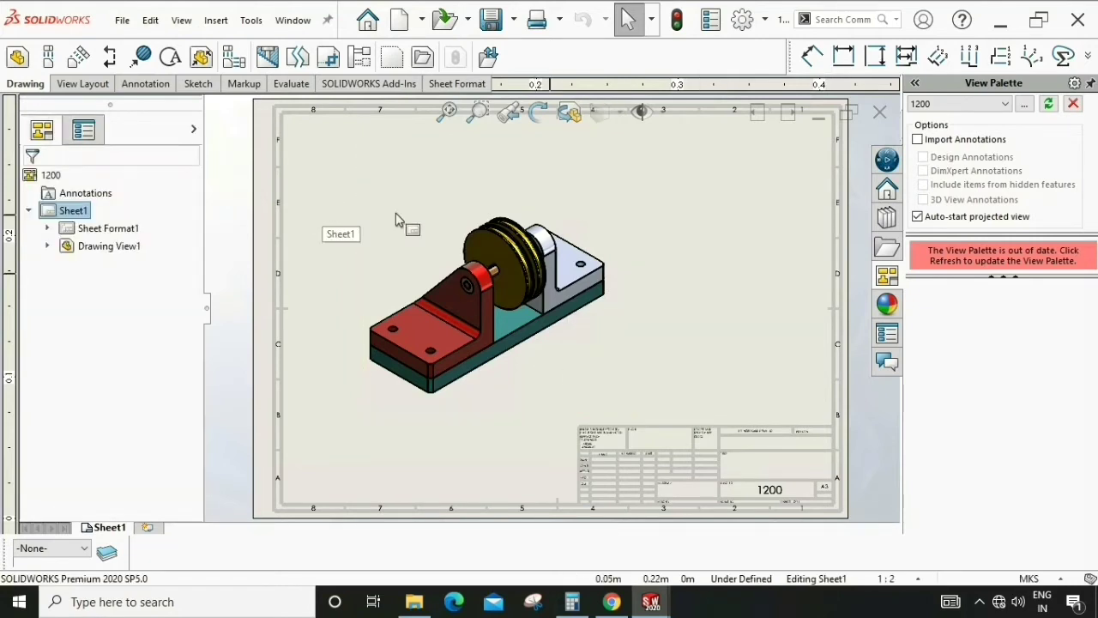
Insert a bill of materials for the isometric view, detached from the anchor point.
left_click(439, 233)
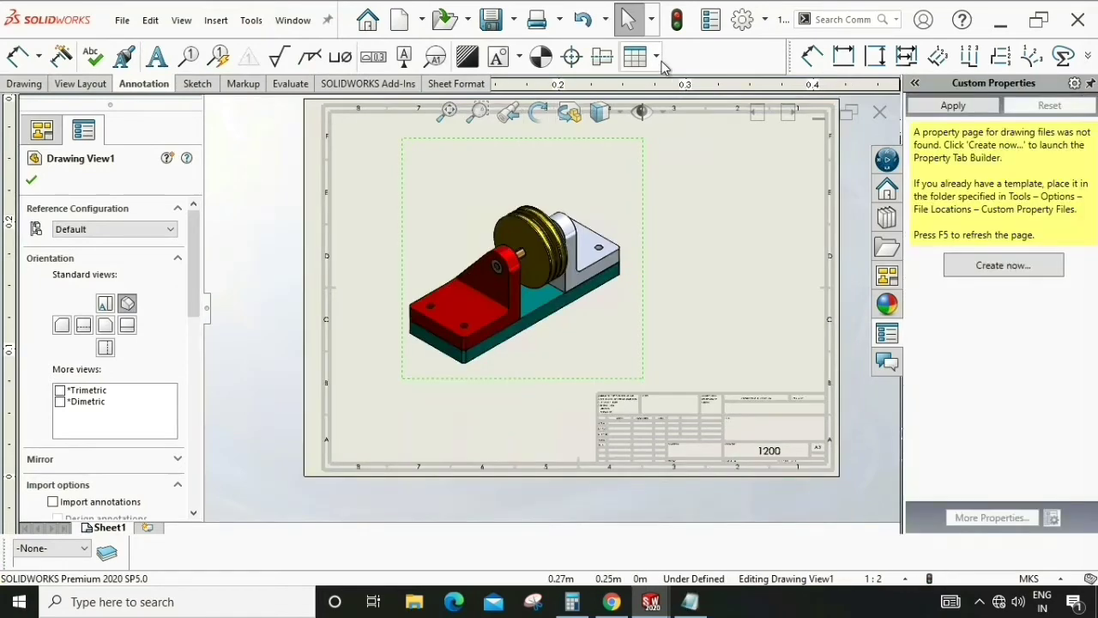
left_click(656, 57)
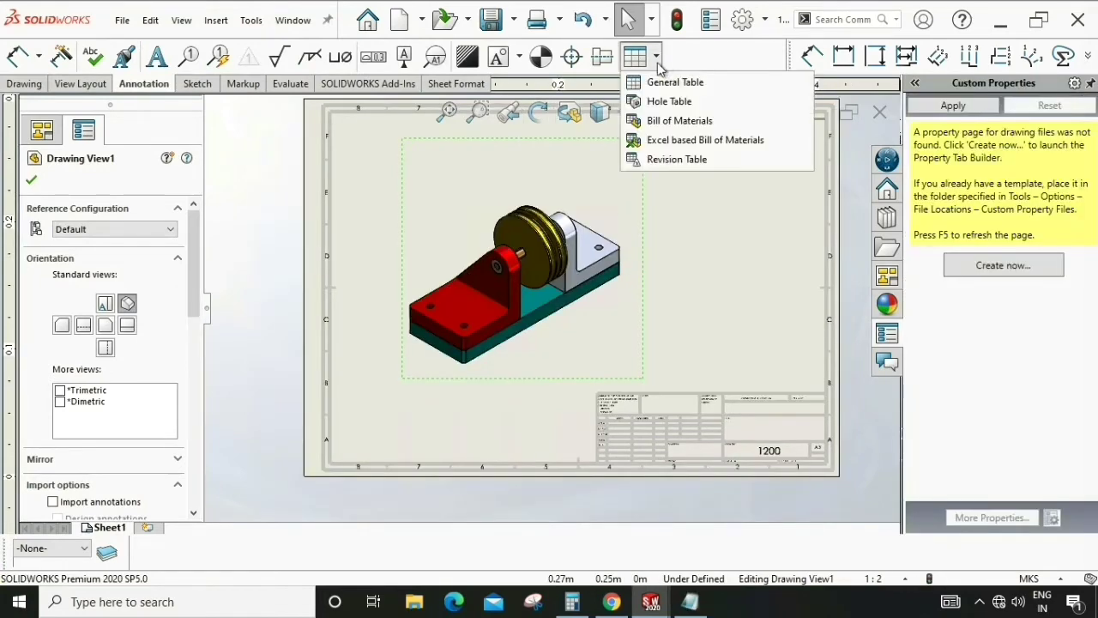
left_click(661, 121)
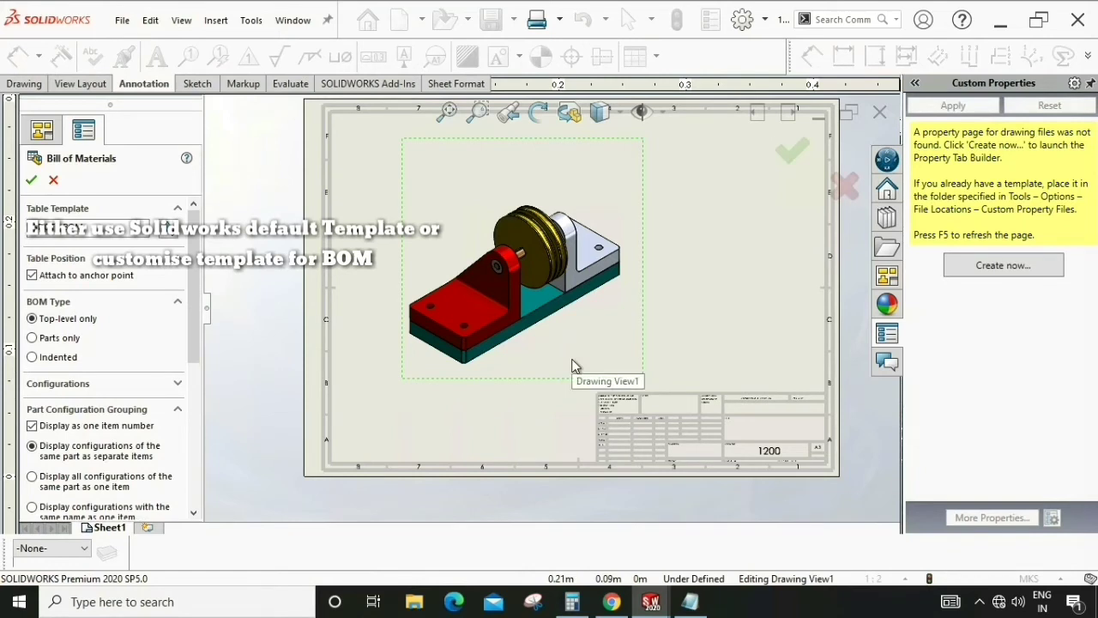
scroll(703, 356, "up", 2)
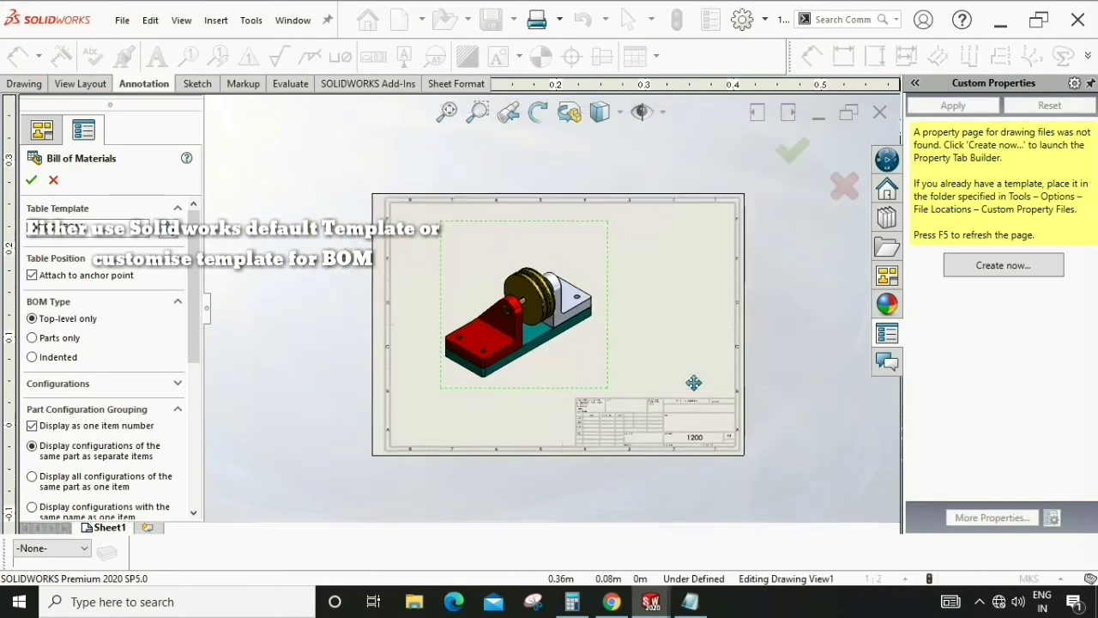
left_click(31, 180)
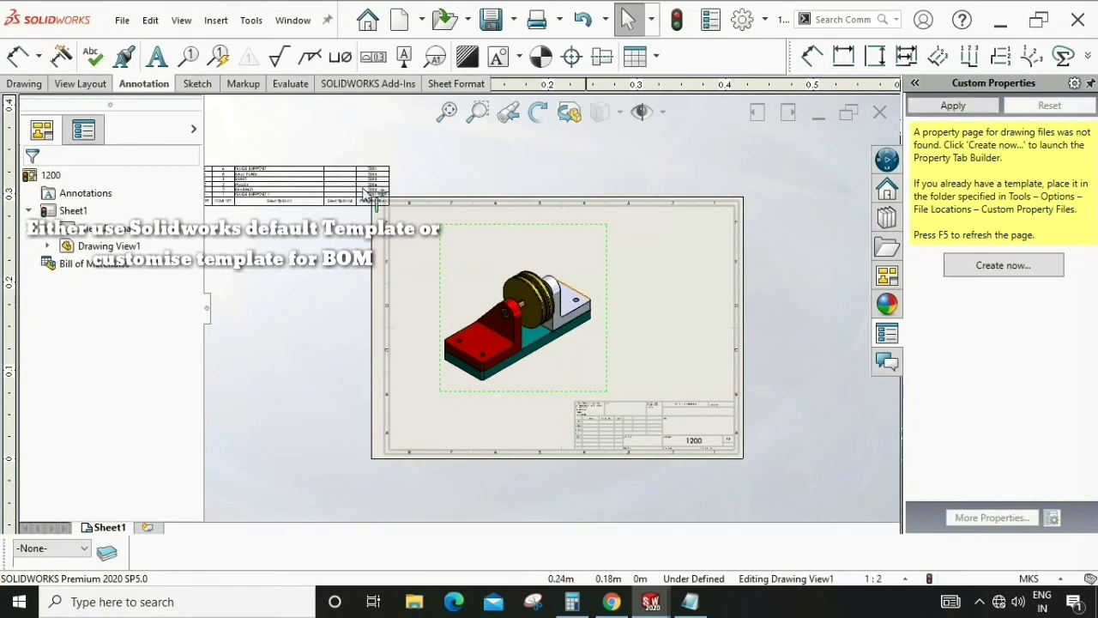
left_click(323, 204)
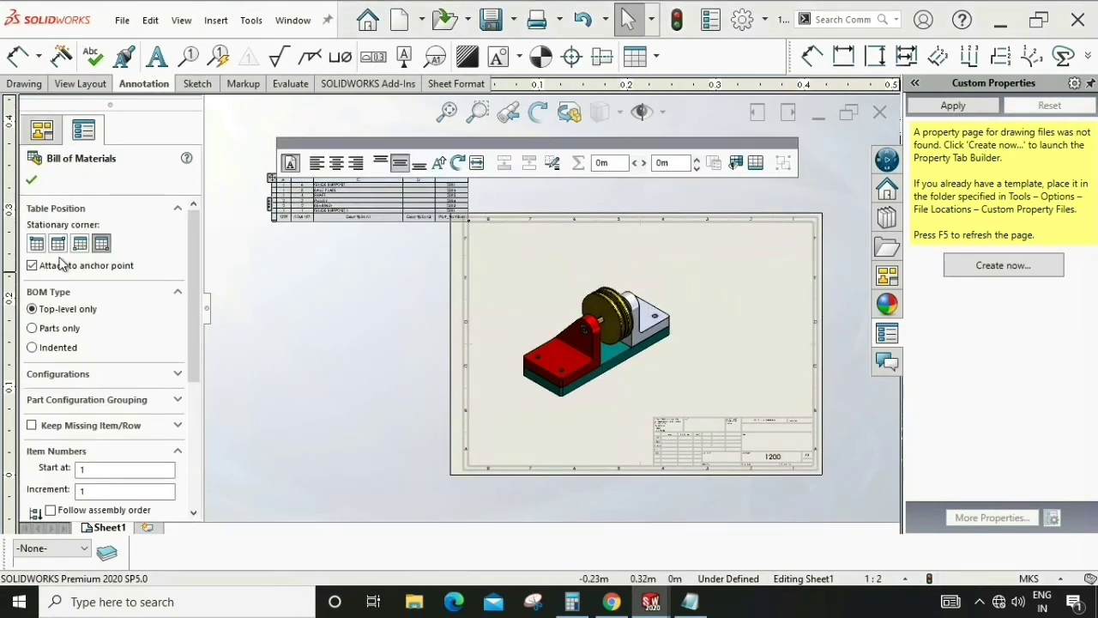
left_click(32, 266)
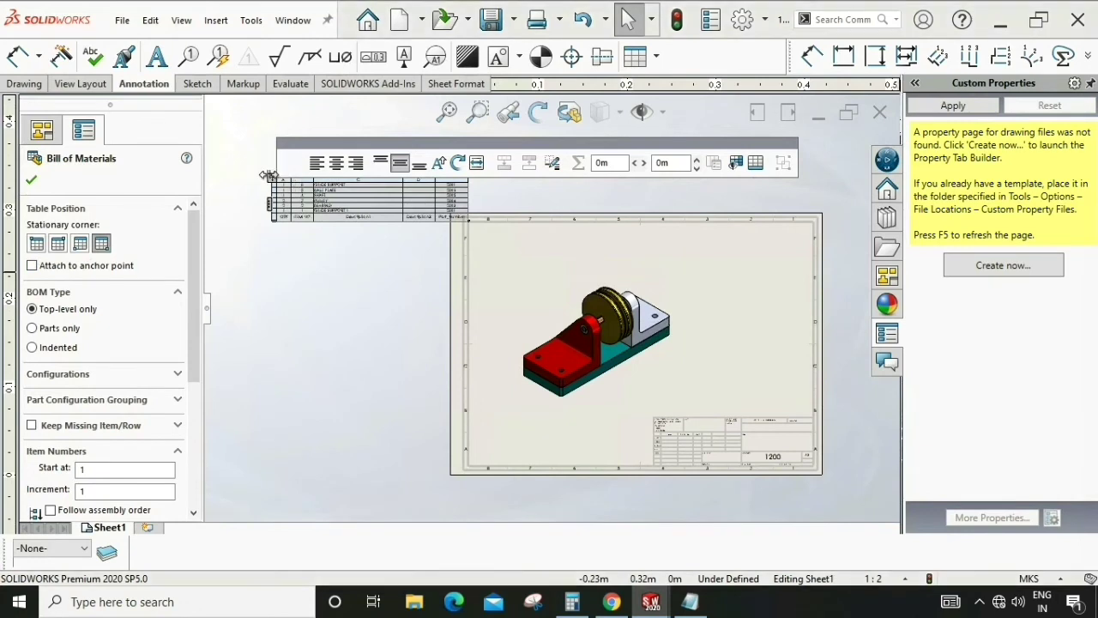
left_click(32, 179)
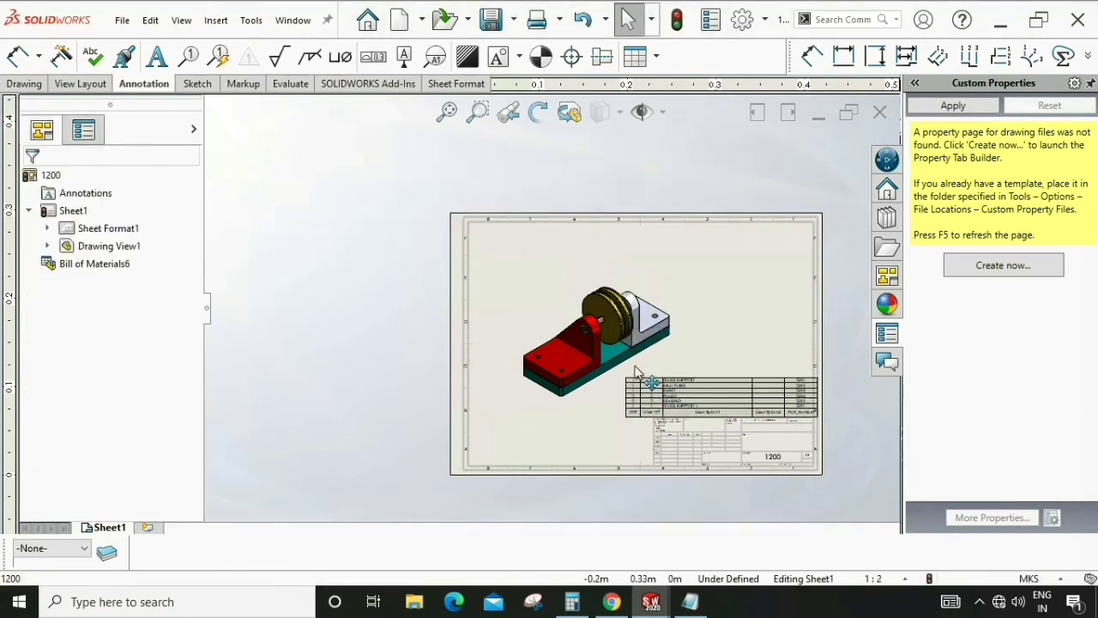
Position the BOM table just above the title block and deselect it.
left_click(630, 375)
left_click_drag(627, 372, 627, 369)
left_click(626, 374)
scroll(628, 376, "up", 2)
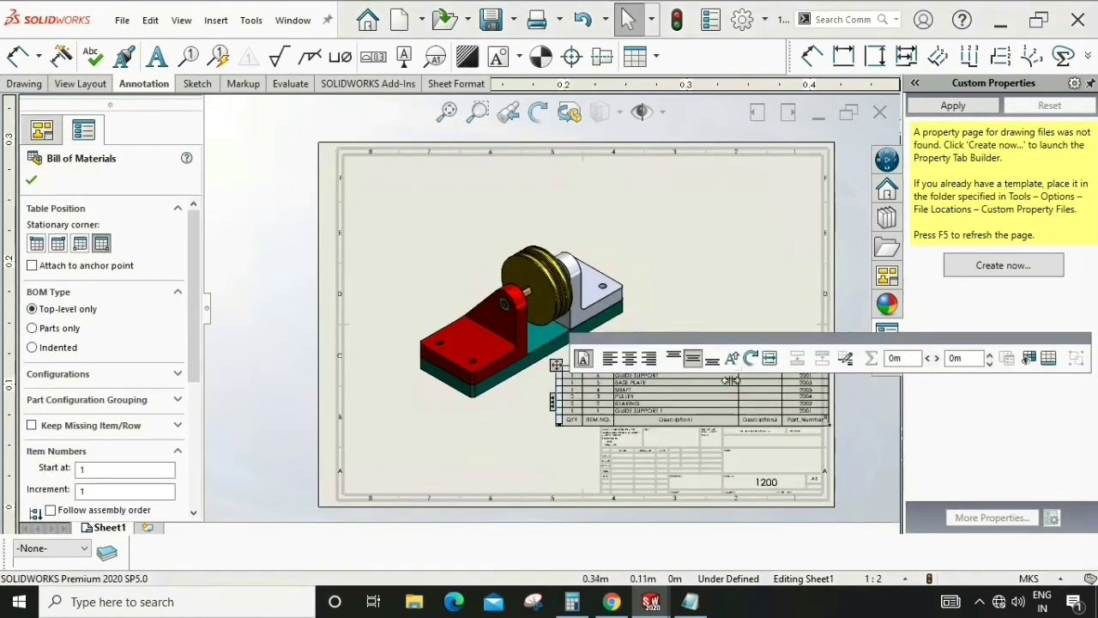
scroll(629, 379, "up", 3)
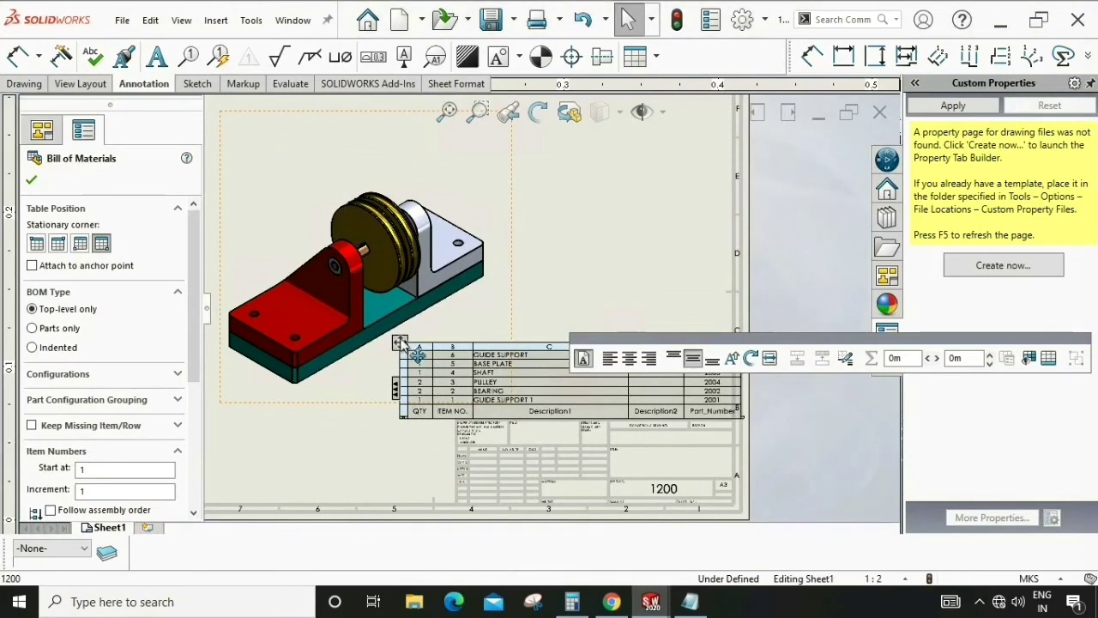
key("Escape")
scroll(579, 392, "up", 2)
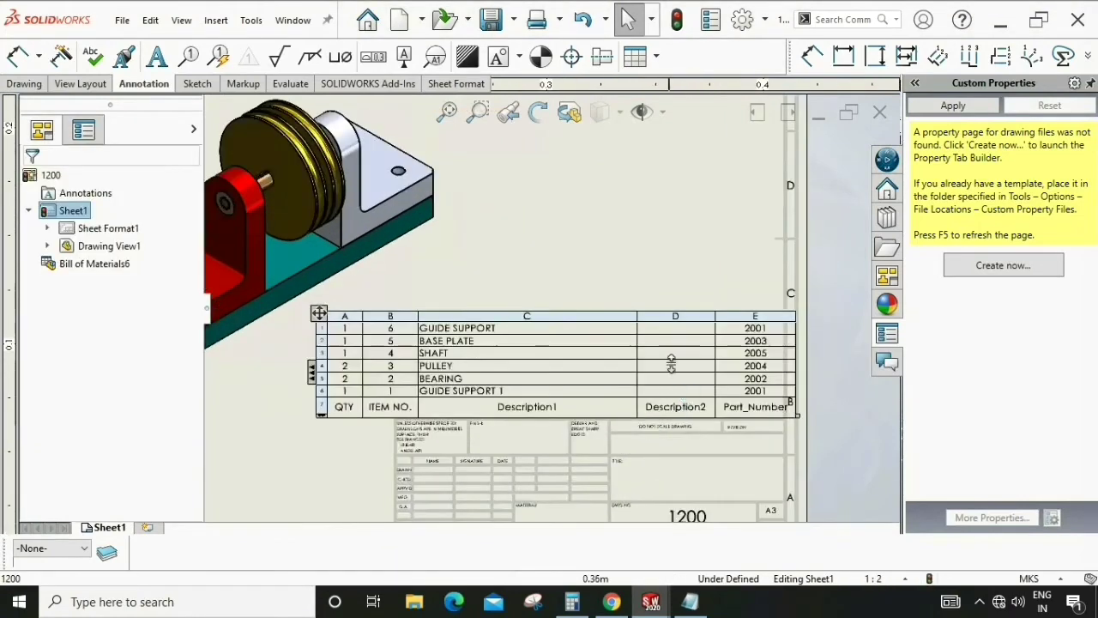
Delete the empty Description2 column from the bill of materials.
left_click(684, 316)
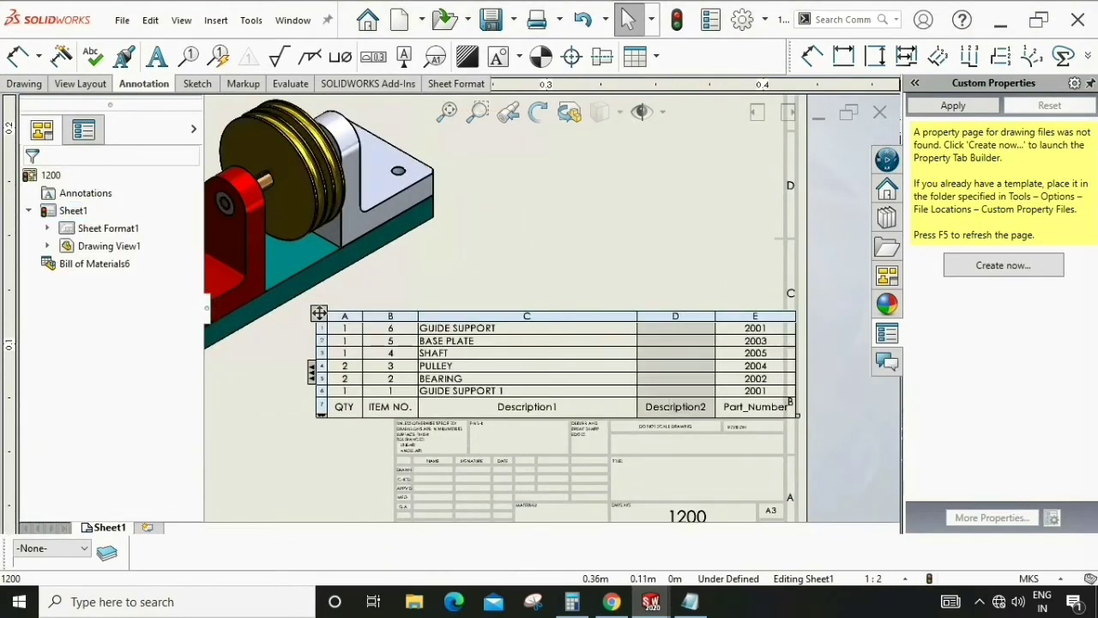
right_click(684, 316)
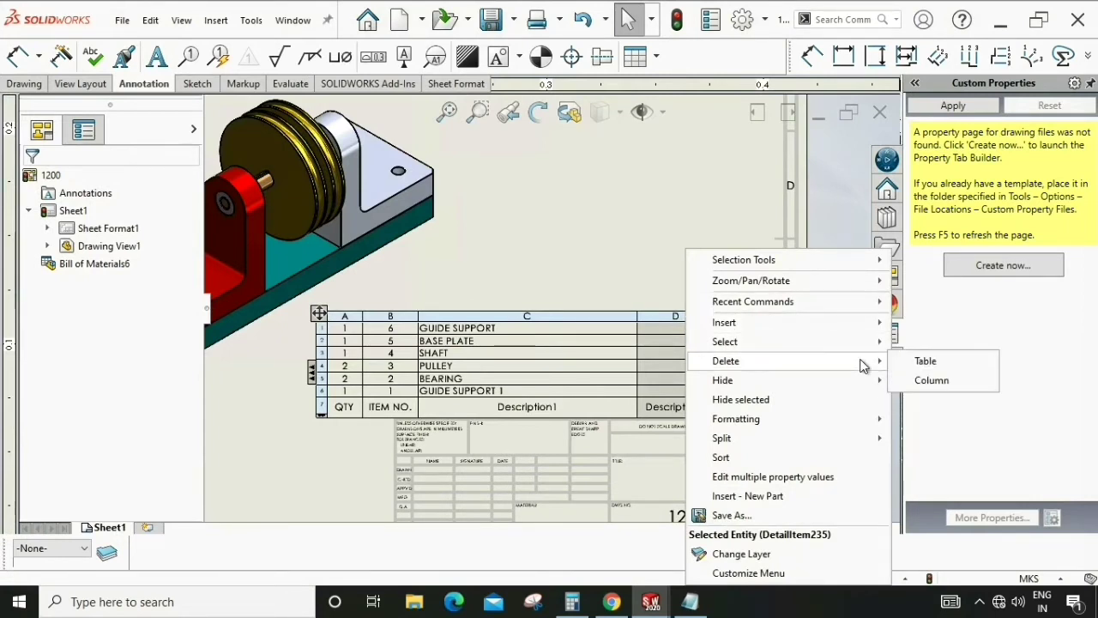
mouse_move(726, 360)
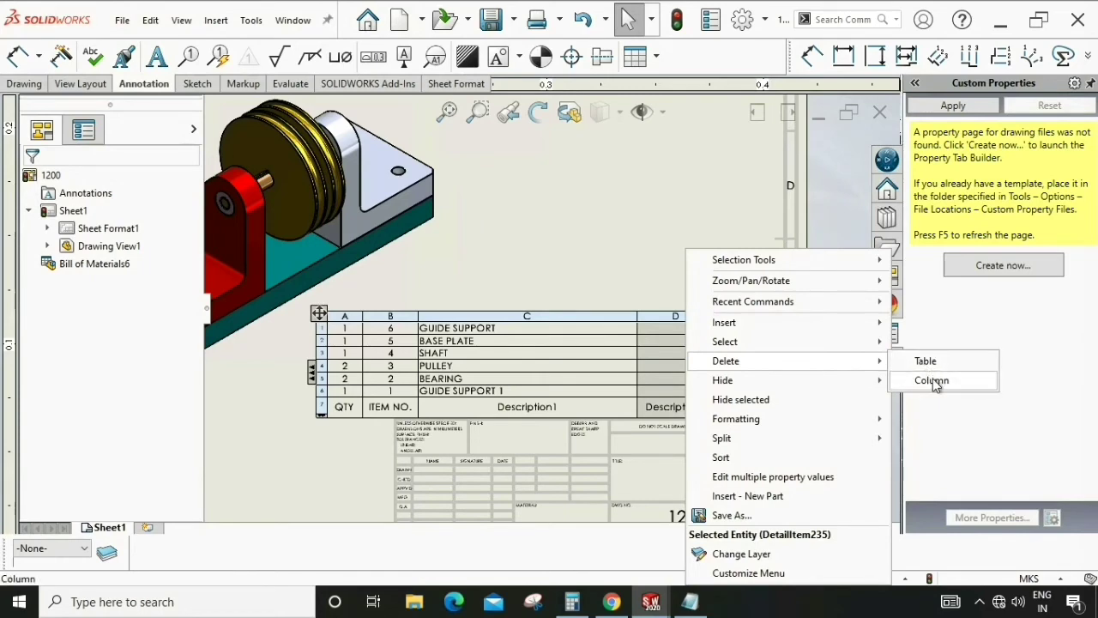
left_click(931, 380)
key("f")
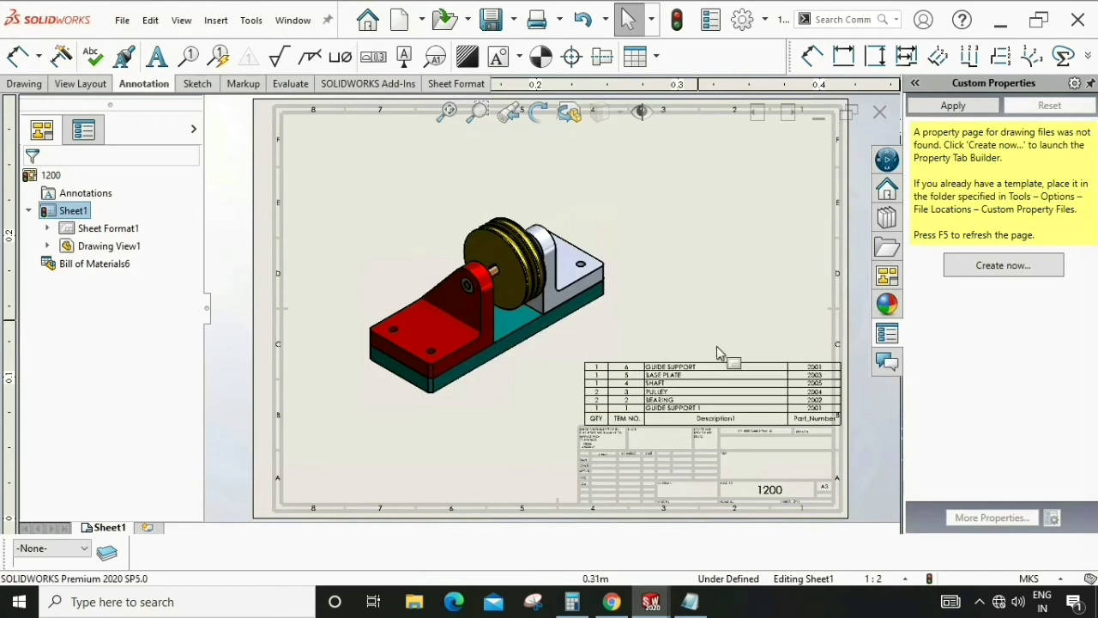
scroll(618, 343, "down", 1)
scroll(592, 369, "down", 1)
scroll(581, 375, "down", 1)
scroll(525, 370, "down", 1)
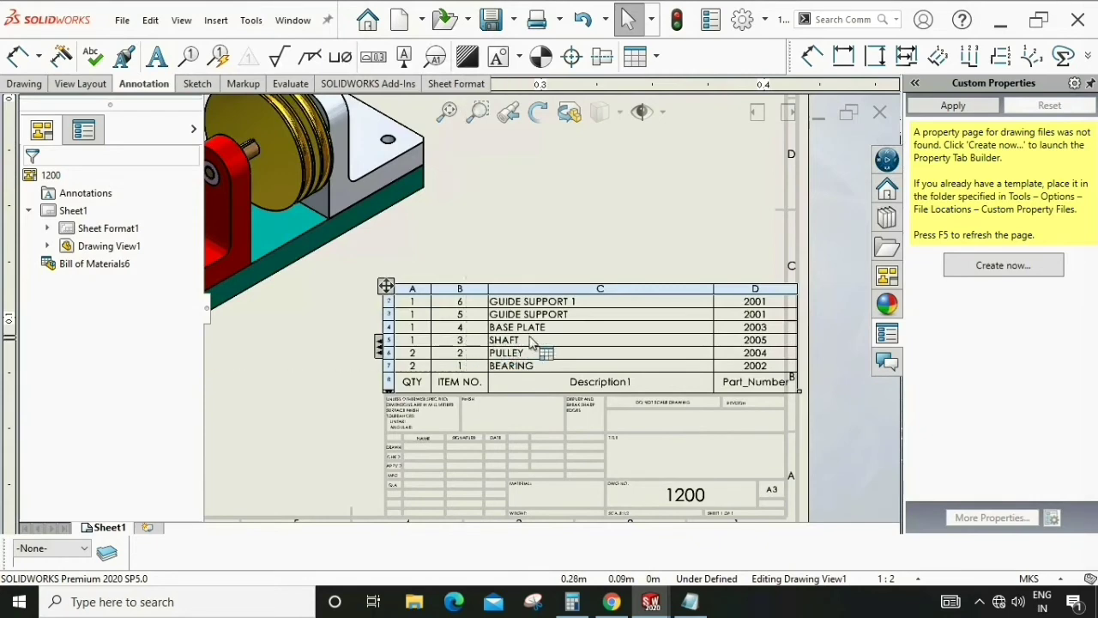
Fit the sheet and select the isometric drawing view.
left_click(734, 242)
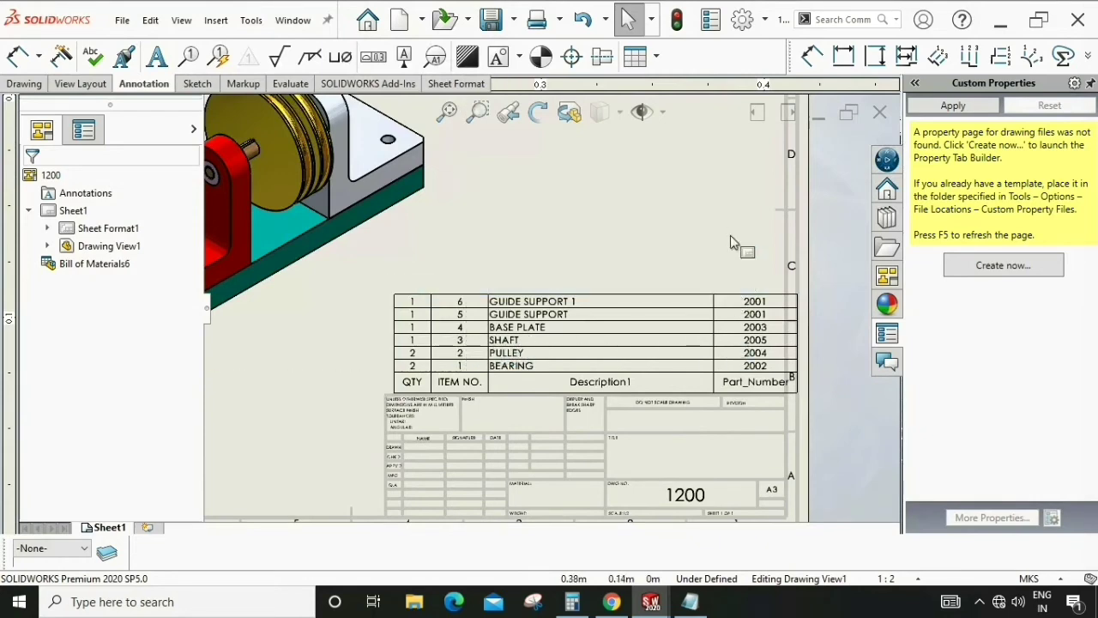
key("f")
left_click(397, 416)
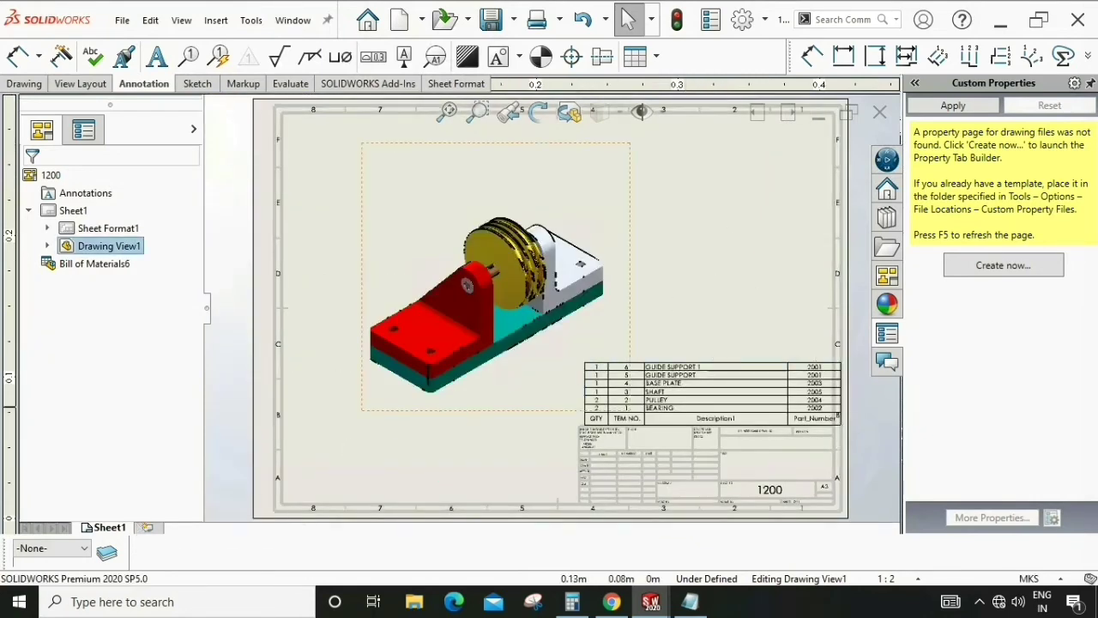
Open assembly 1200 and exclude shaft 2005 from the bill of materials.
left_click(477, 361)
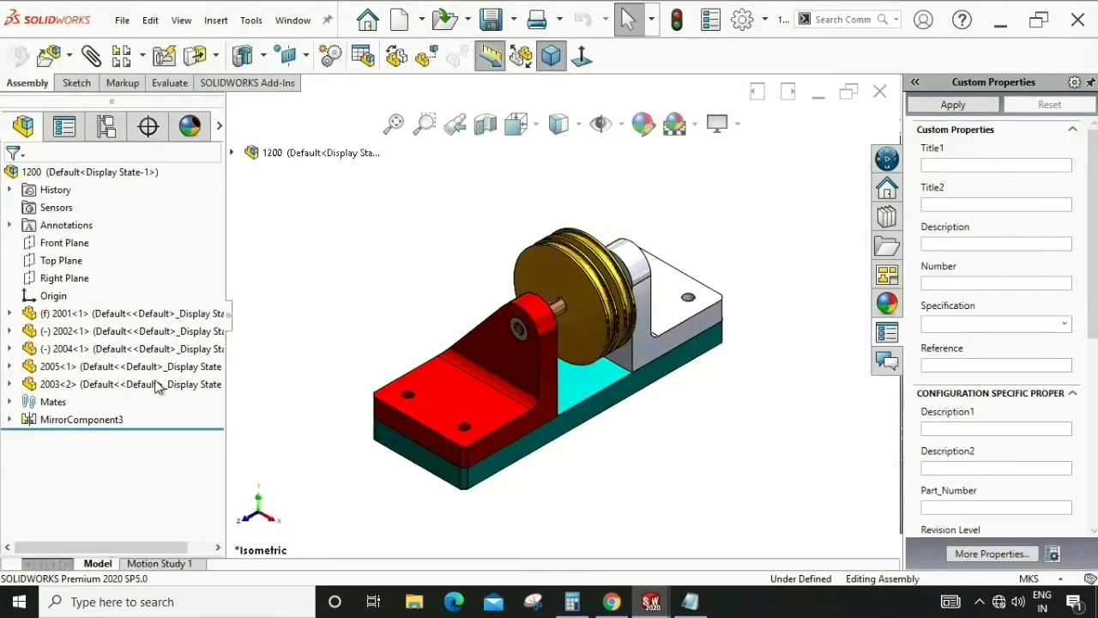
left_click(69, 369)
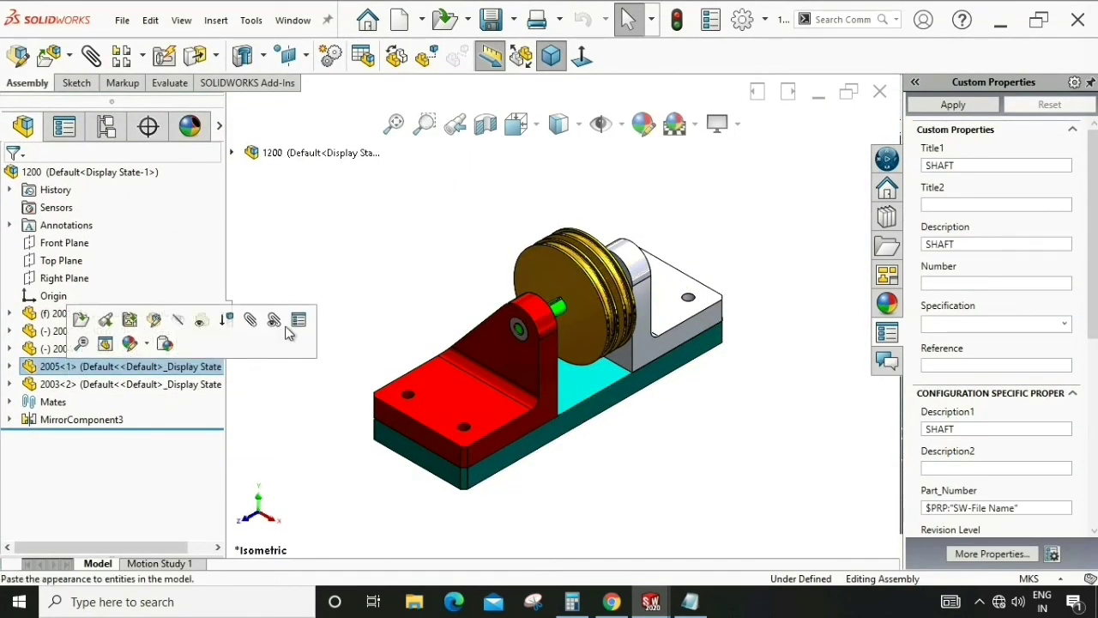
left_click(60, 348)
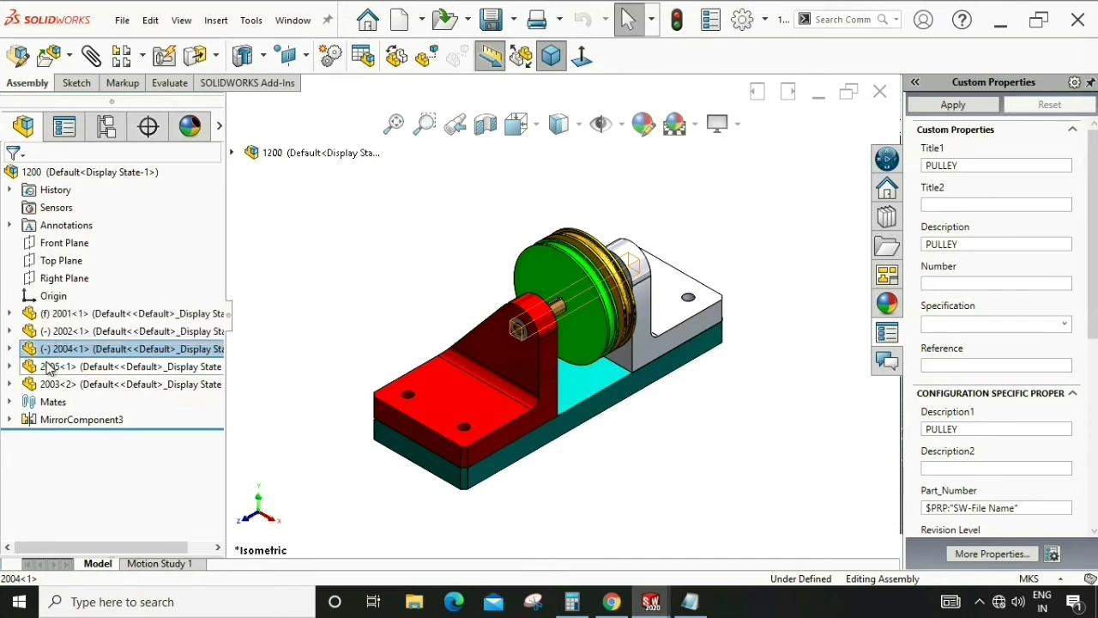
left_click(60, 366)
left_click(278, 314)
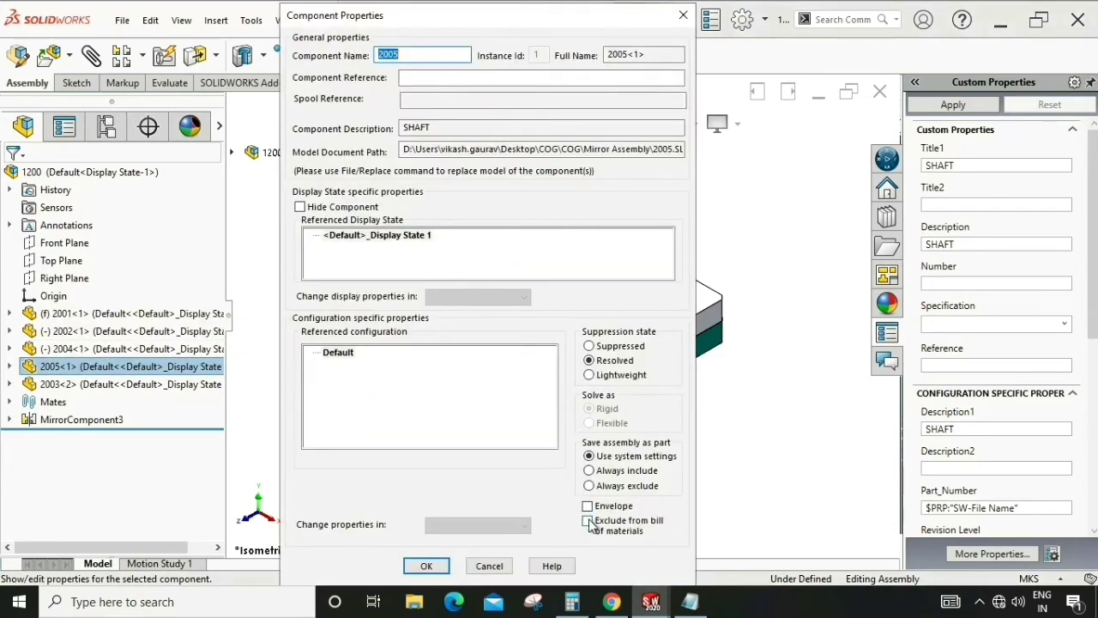
left_click(427, 566)
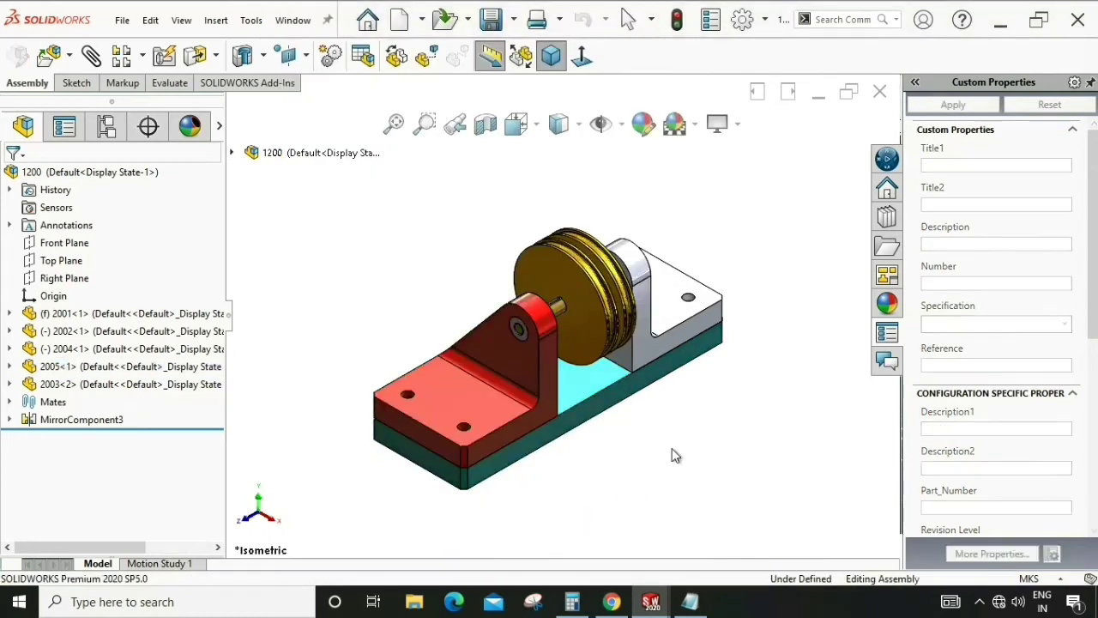
Reopen the drawing from the top-level 1200 assembly's context menu.
left_click(129, 171)
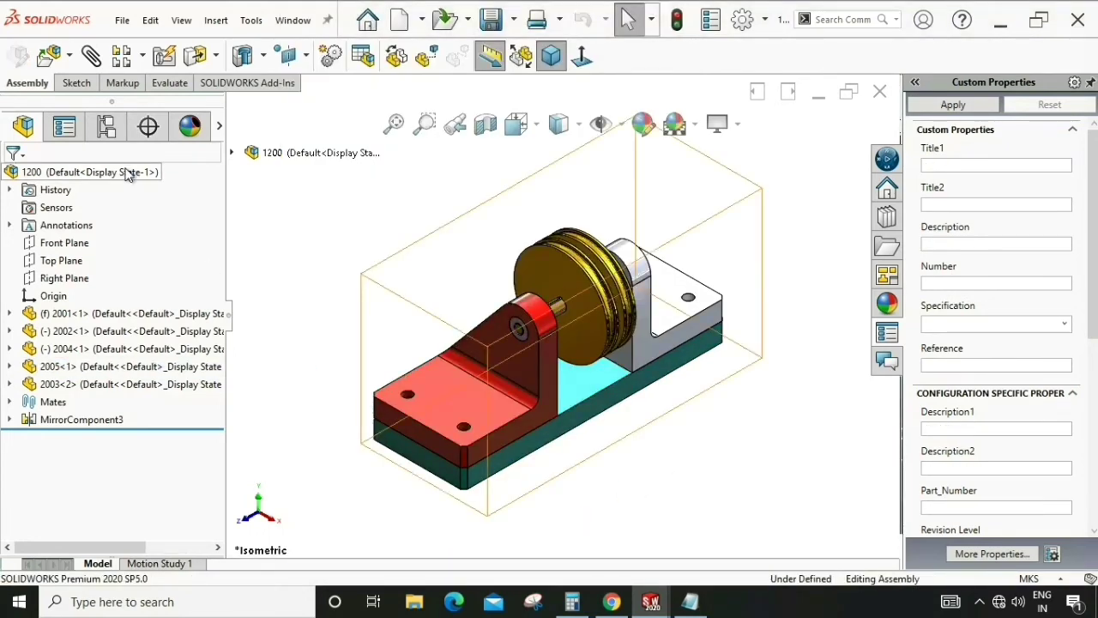
right_click(132, 186)
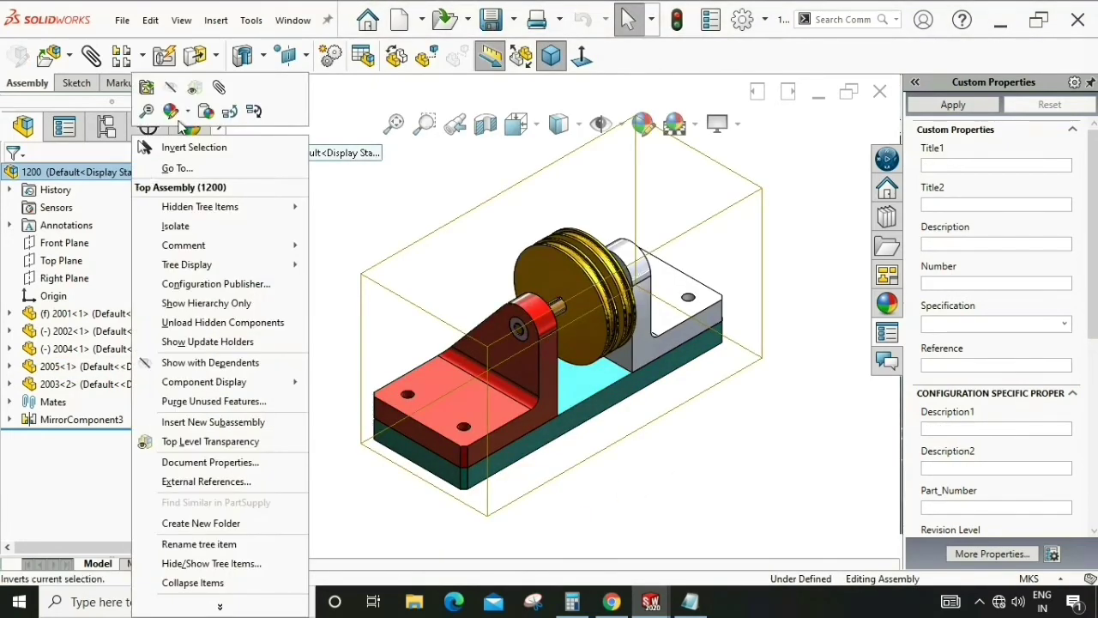
left_click(146, 87)
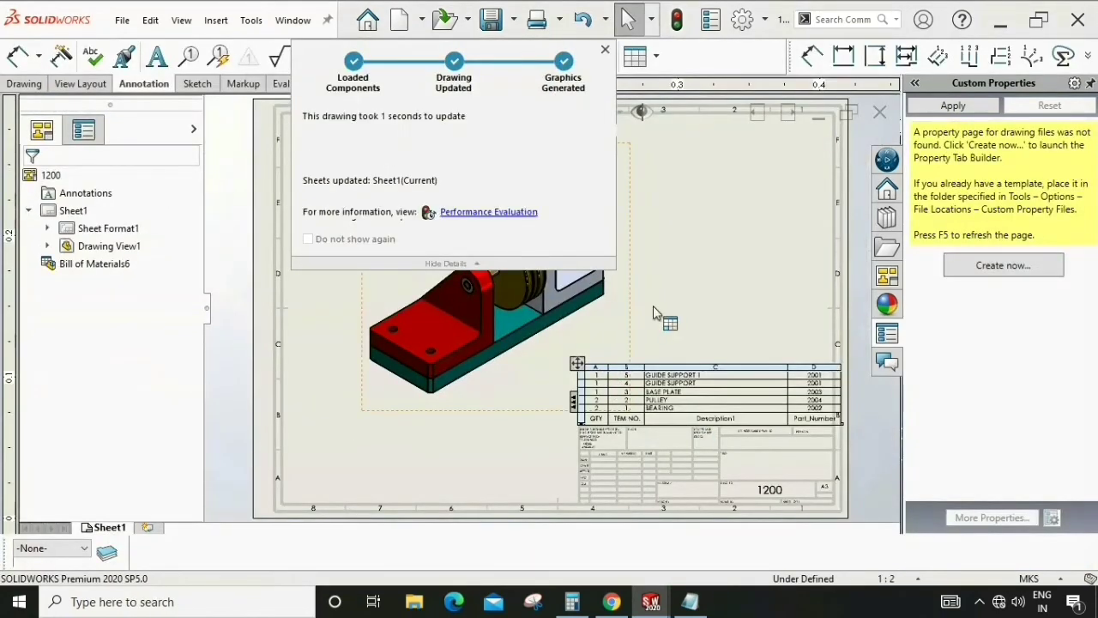
Dismiss the update notice, fit the sheet, and select Sheet1 with the five-item BOM.
scroll(803, 395, "down", 3)
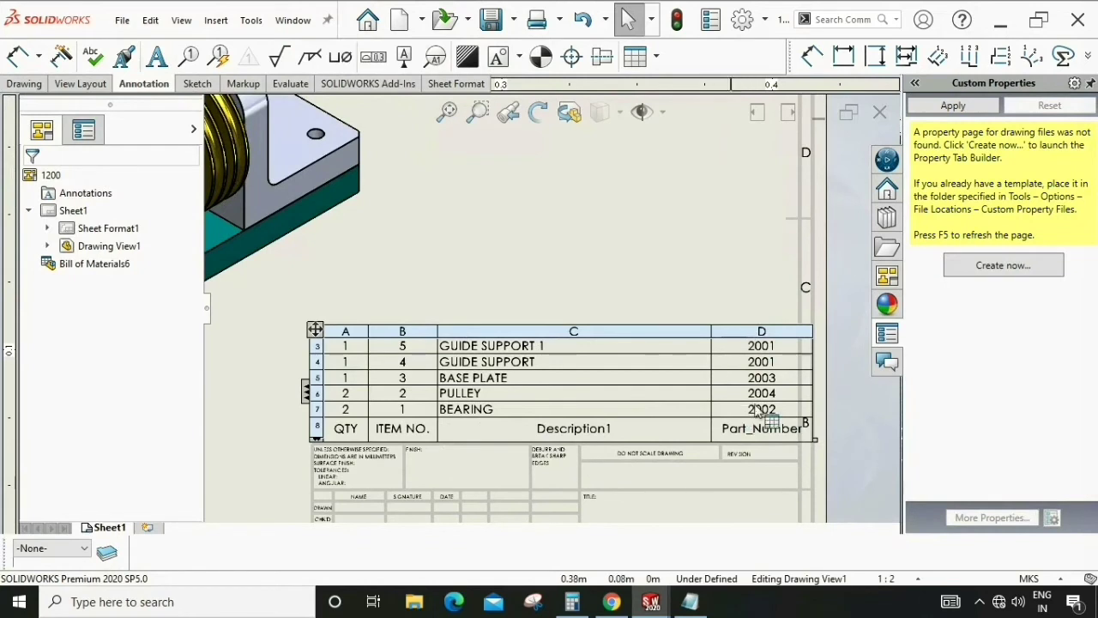
key("f")
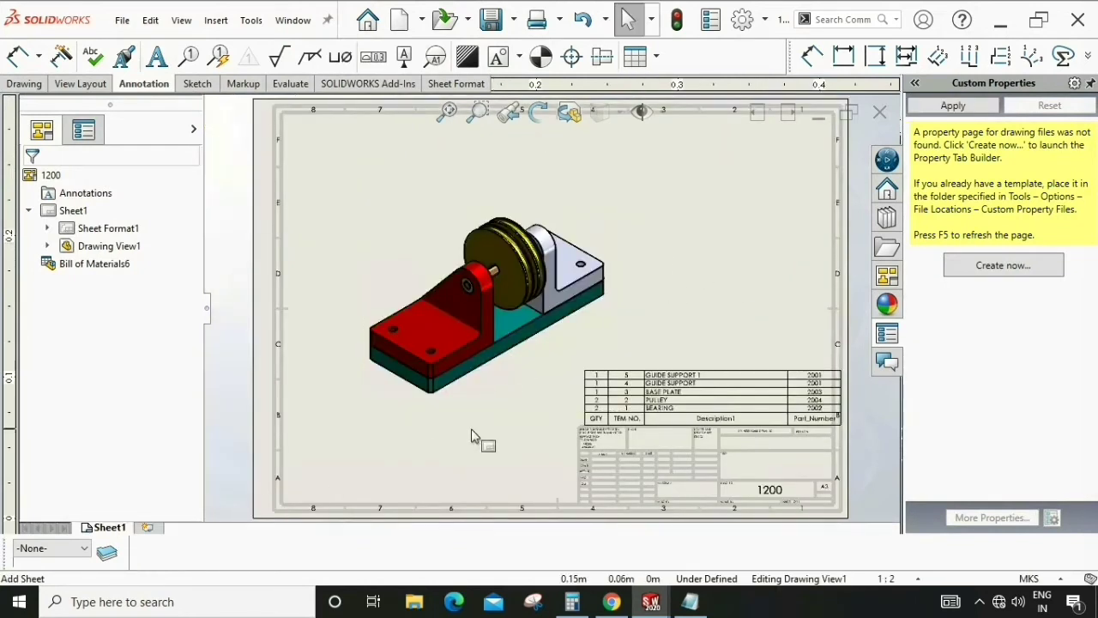
left_click(414, 448)
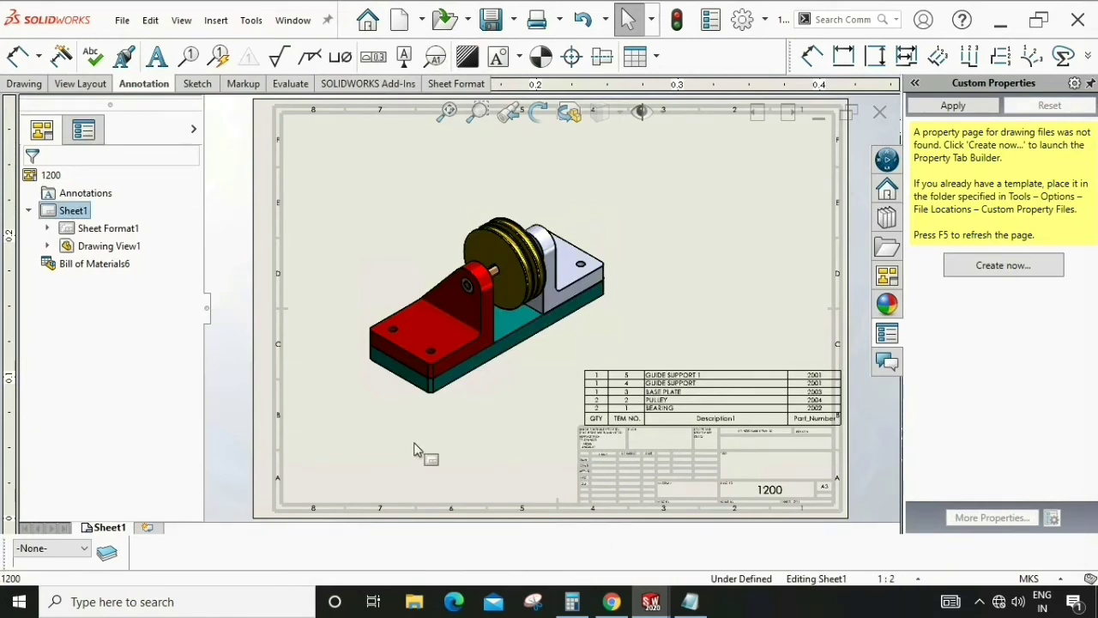
Re-include shaft 2005 in the BOM via Component Properties and reopen the drawing.
left_click(494, 397)
left_click(539, 346)
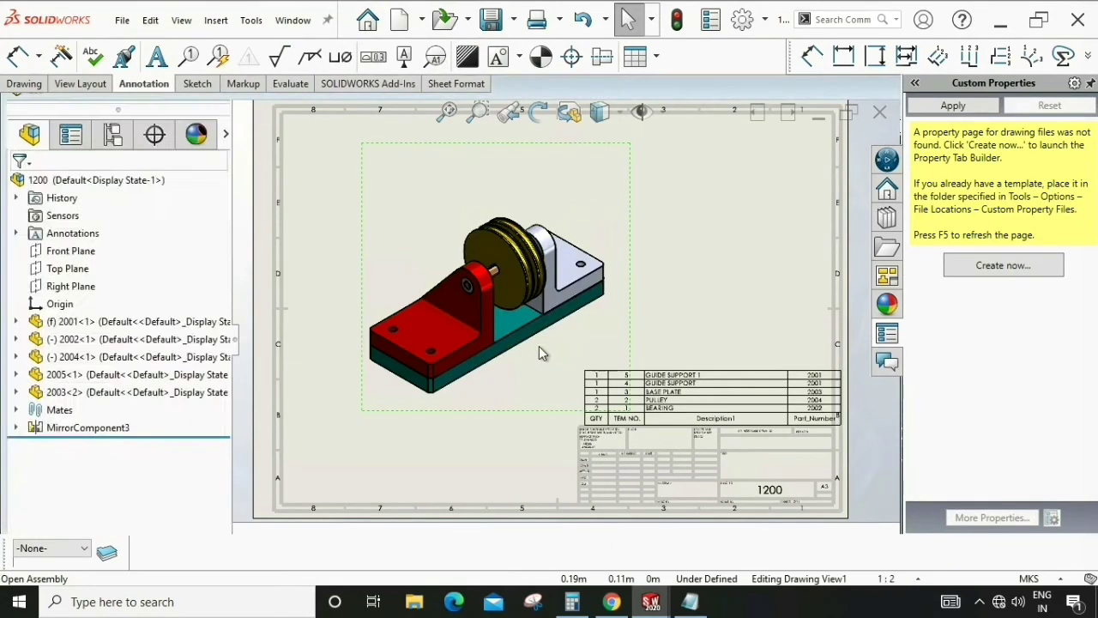
left_click(146, 369)
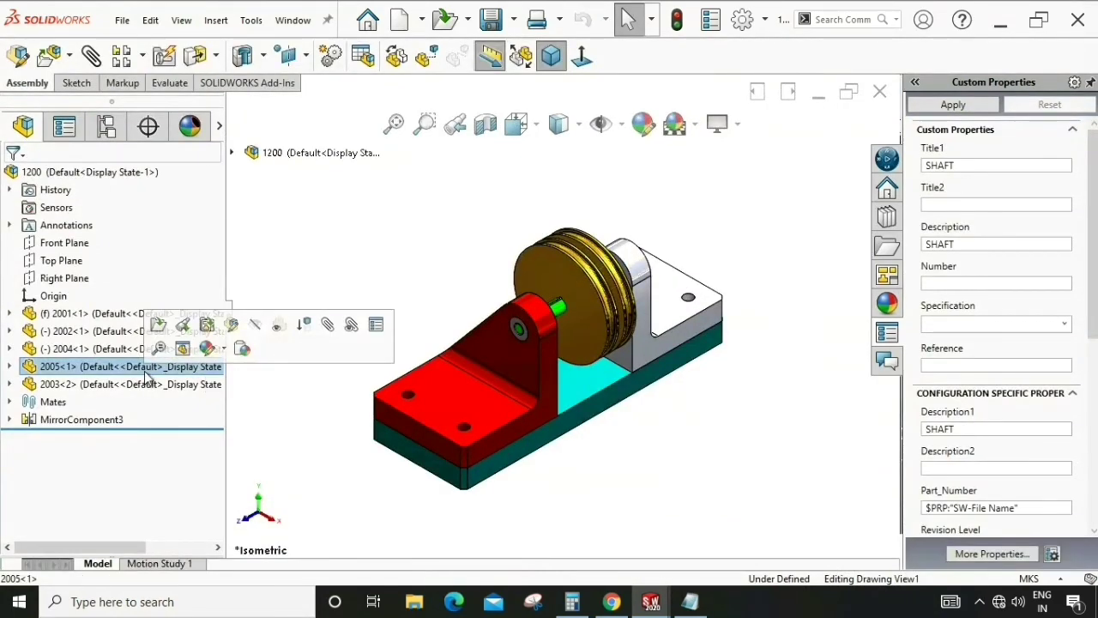
left_click(376, 324)
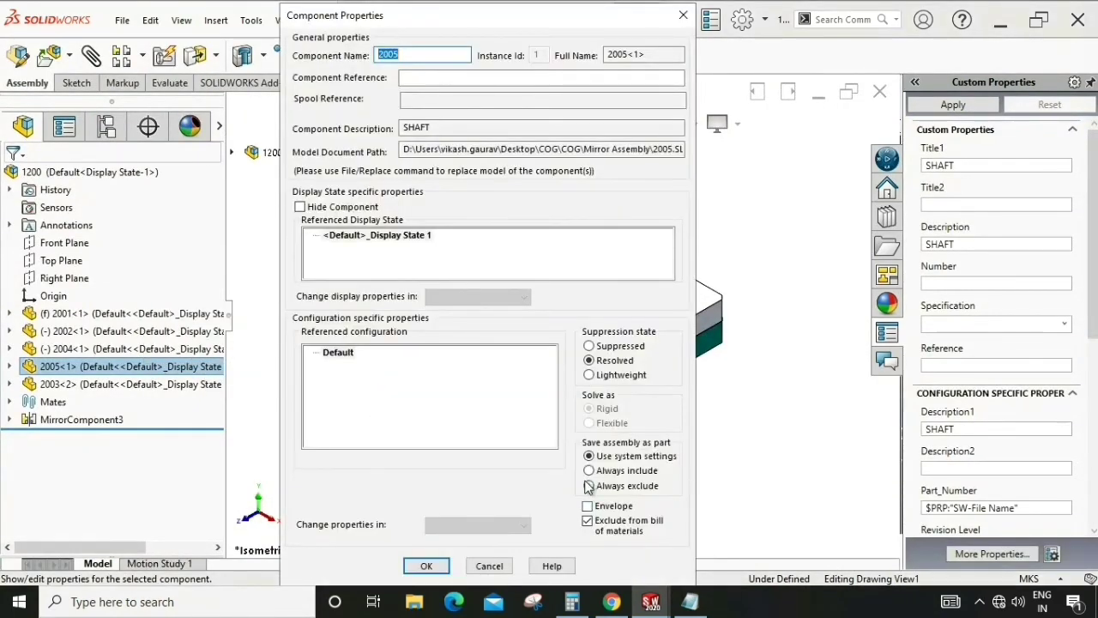
left_click(426, 566)
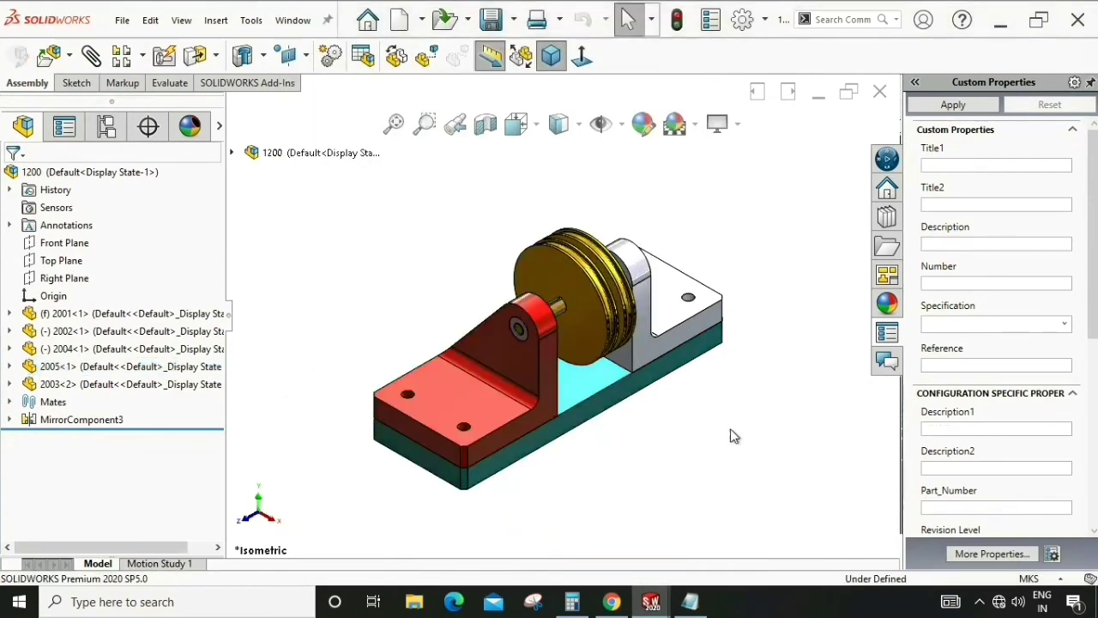
right_click(157, 174)
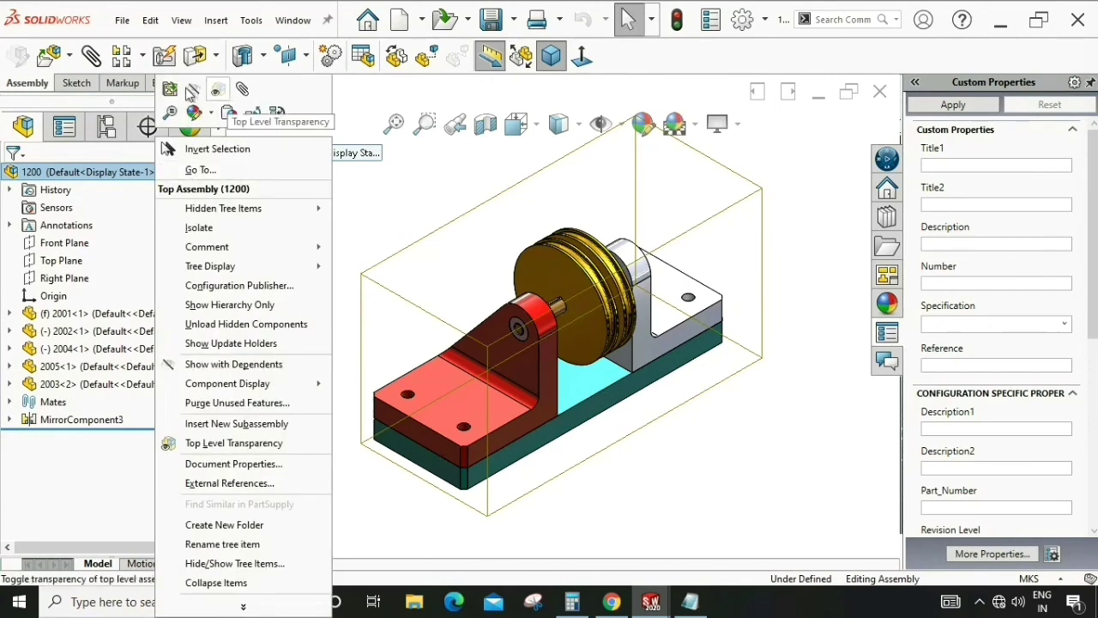
left_click(399, 228)
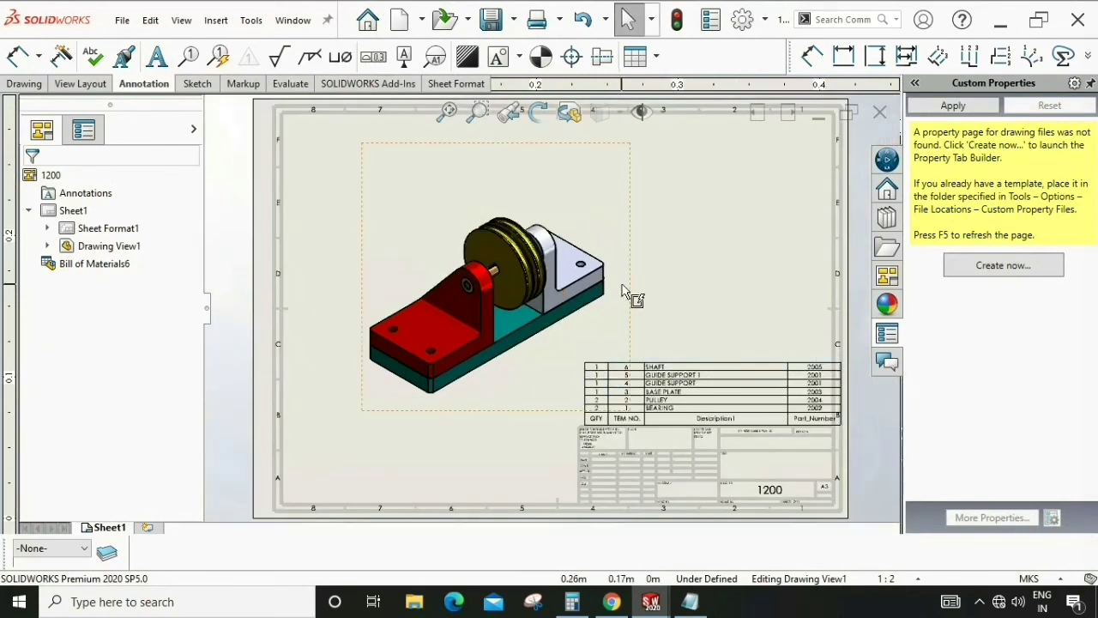
Open assembly 1200 from Drawing View1, then orbit and zoom to see its other side.
left_click(625, 292)
left_click(670, 236)
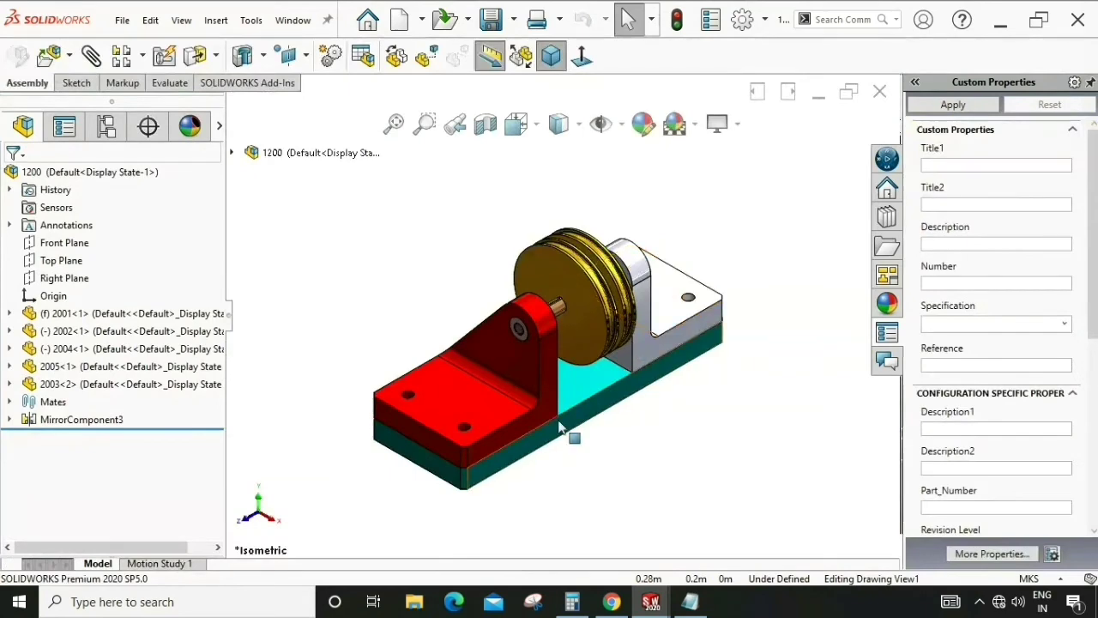
mouse_move(558, 427)
middle_mouse_down()
mouse_move(723, 332)
mouse_move(430, 270)
mouse_move(642, 369)
mouse_move(681, 473)
mouse_move(708, 437)
mouse_move(707, 415)
mouse_move(566, 412)
mouse_move(427, 418)
mouse_move(421, 441)
mouse_move(505, 464)
mouse_move(604, 410)
mouse_move(610, 444)
mouse_move(657, 400)
middle_mouse_up()
scroll(657, 399, "down", 2)
scroll(596, 355, "down", 2)
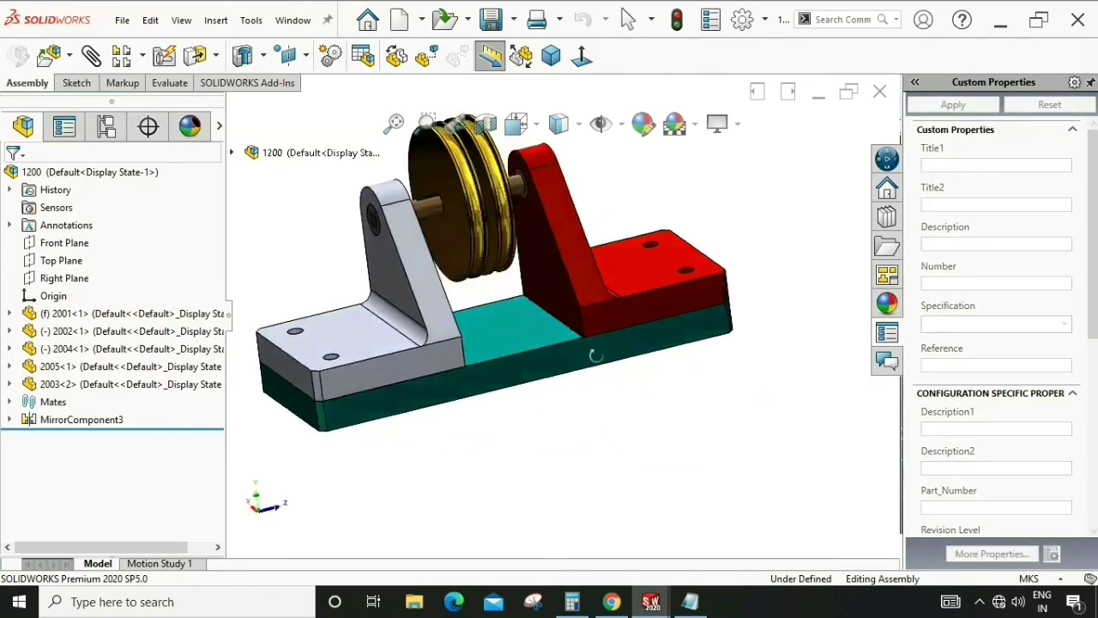